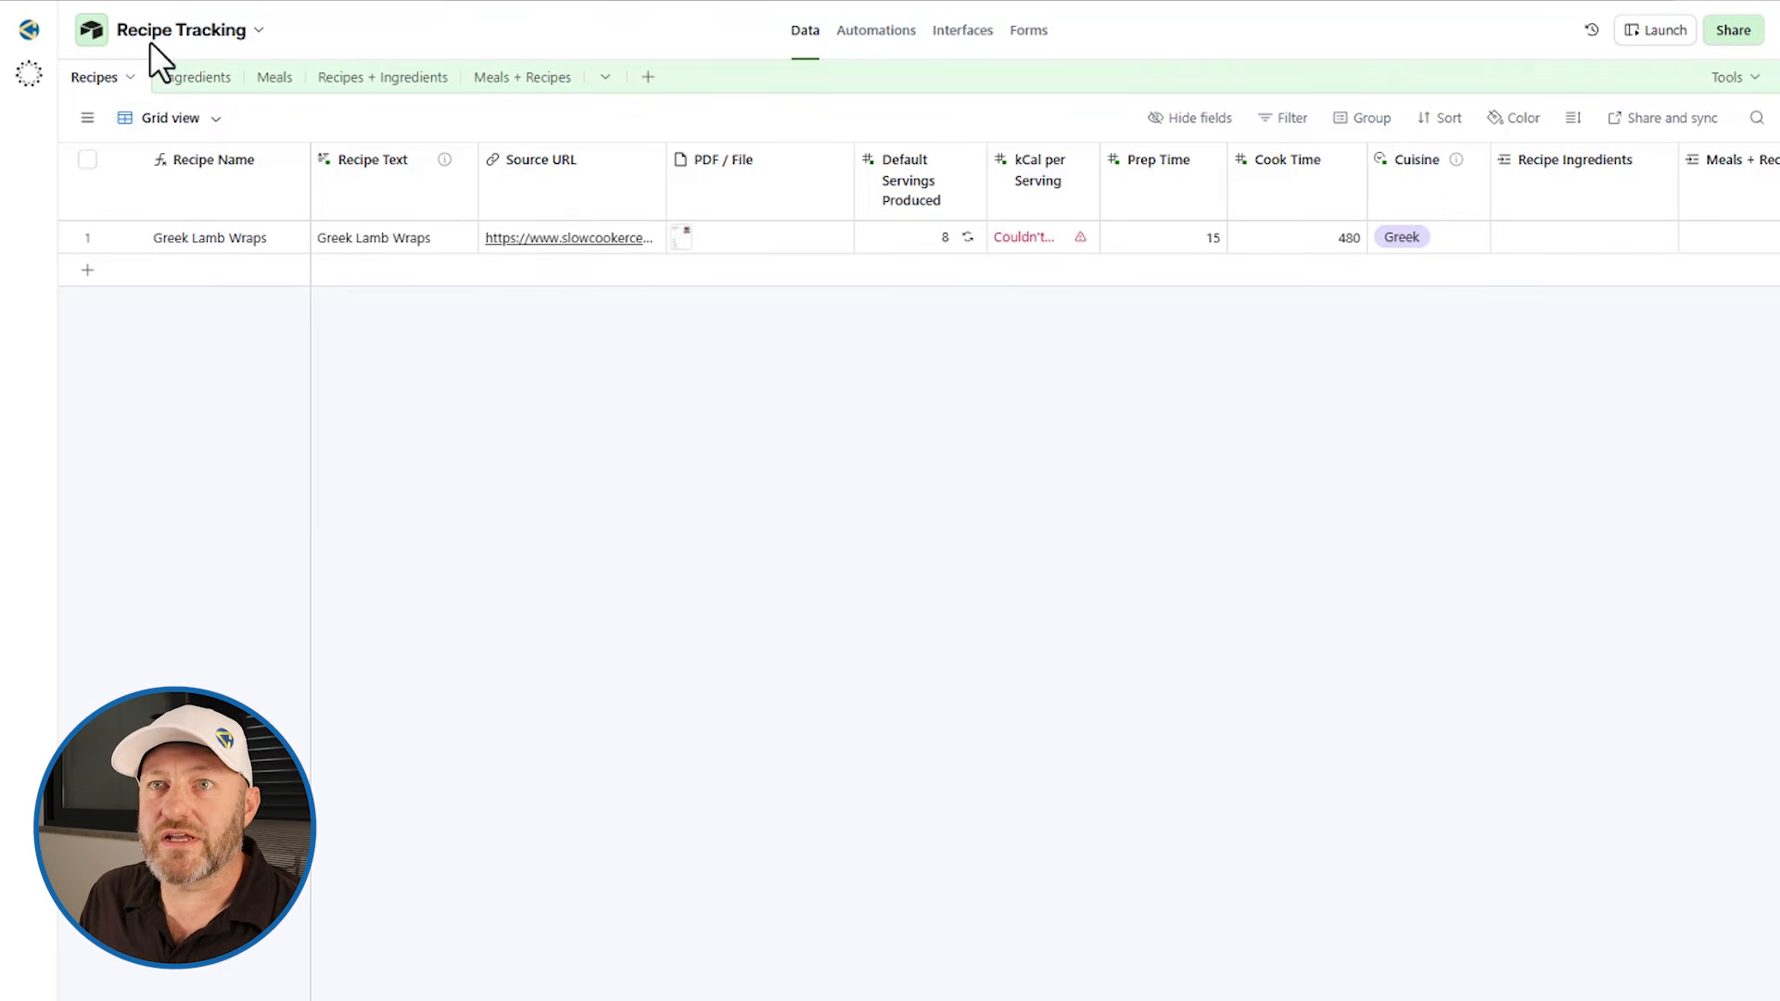
Step: Review the Recipes table's fields and open the Greek Lamb Wraps PDF attachment
click(87, 118)
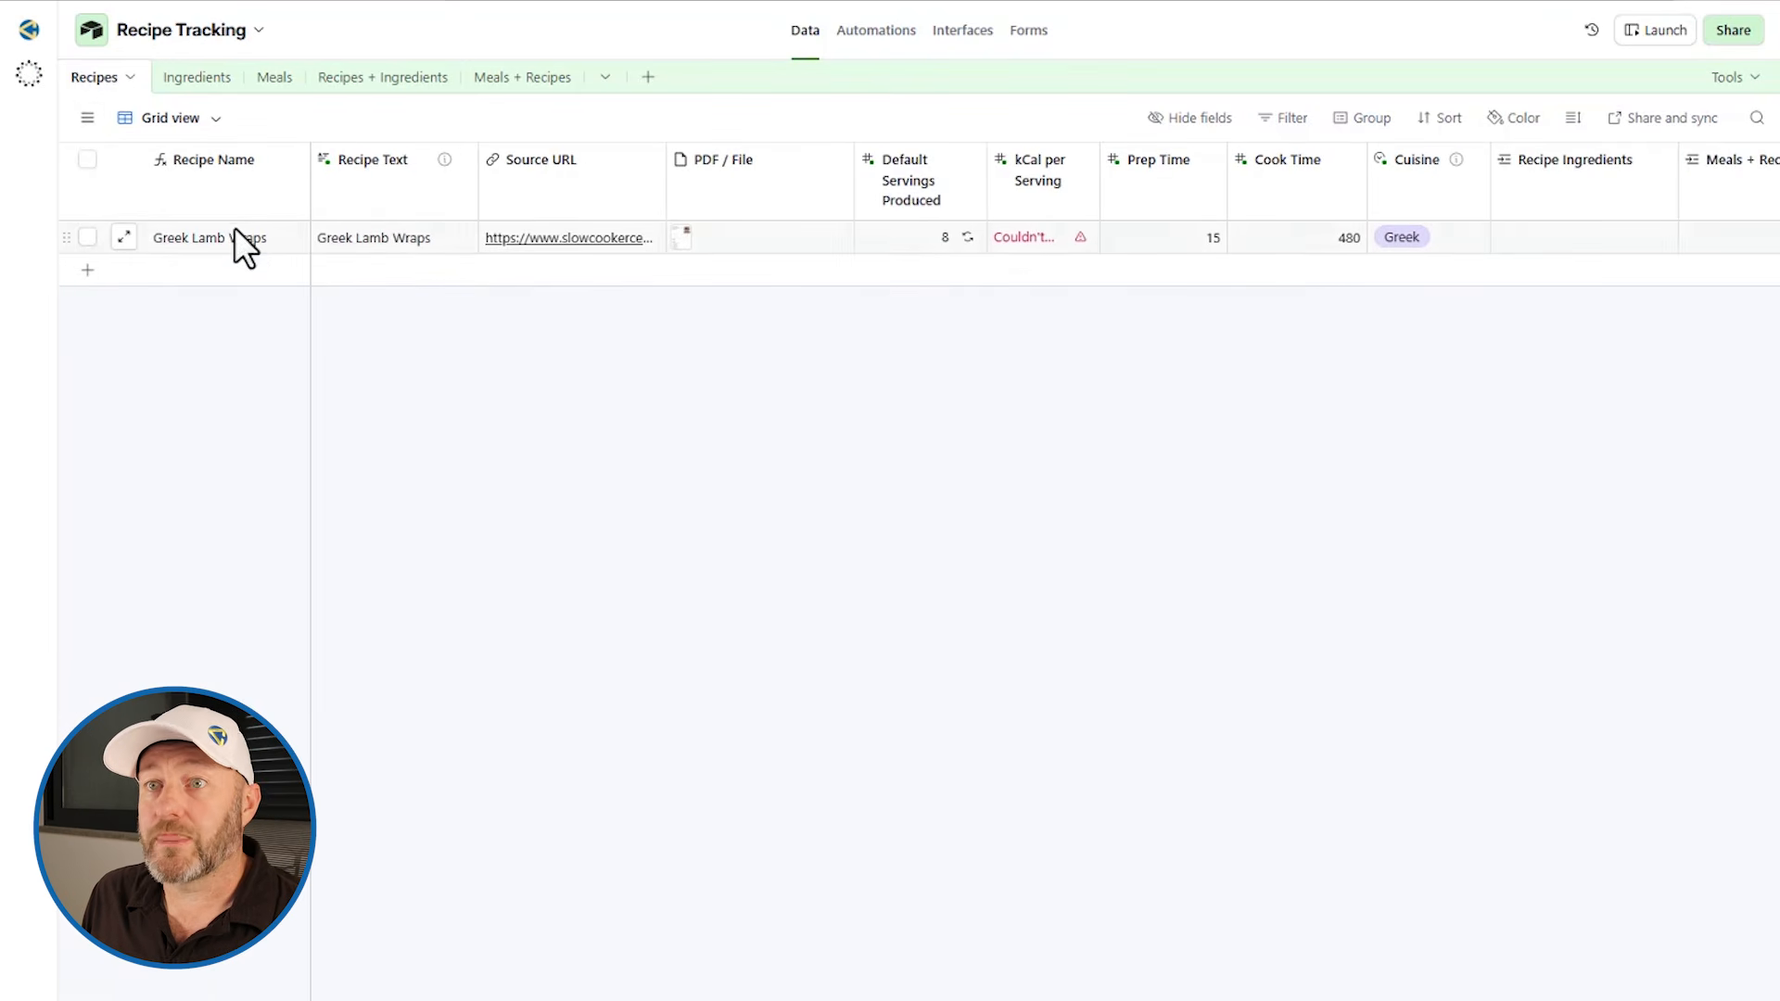
click(386, 241)
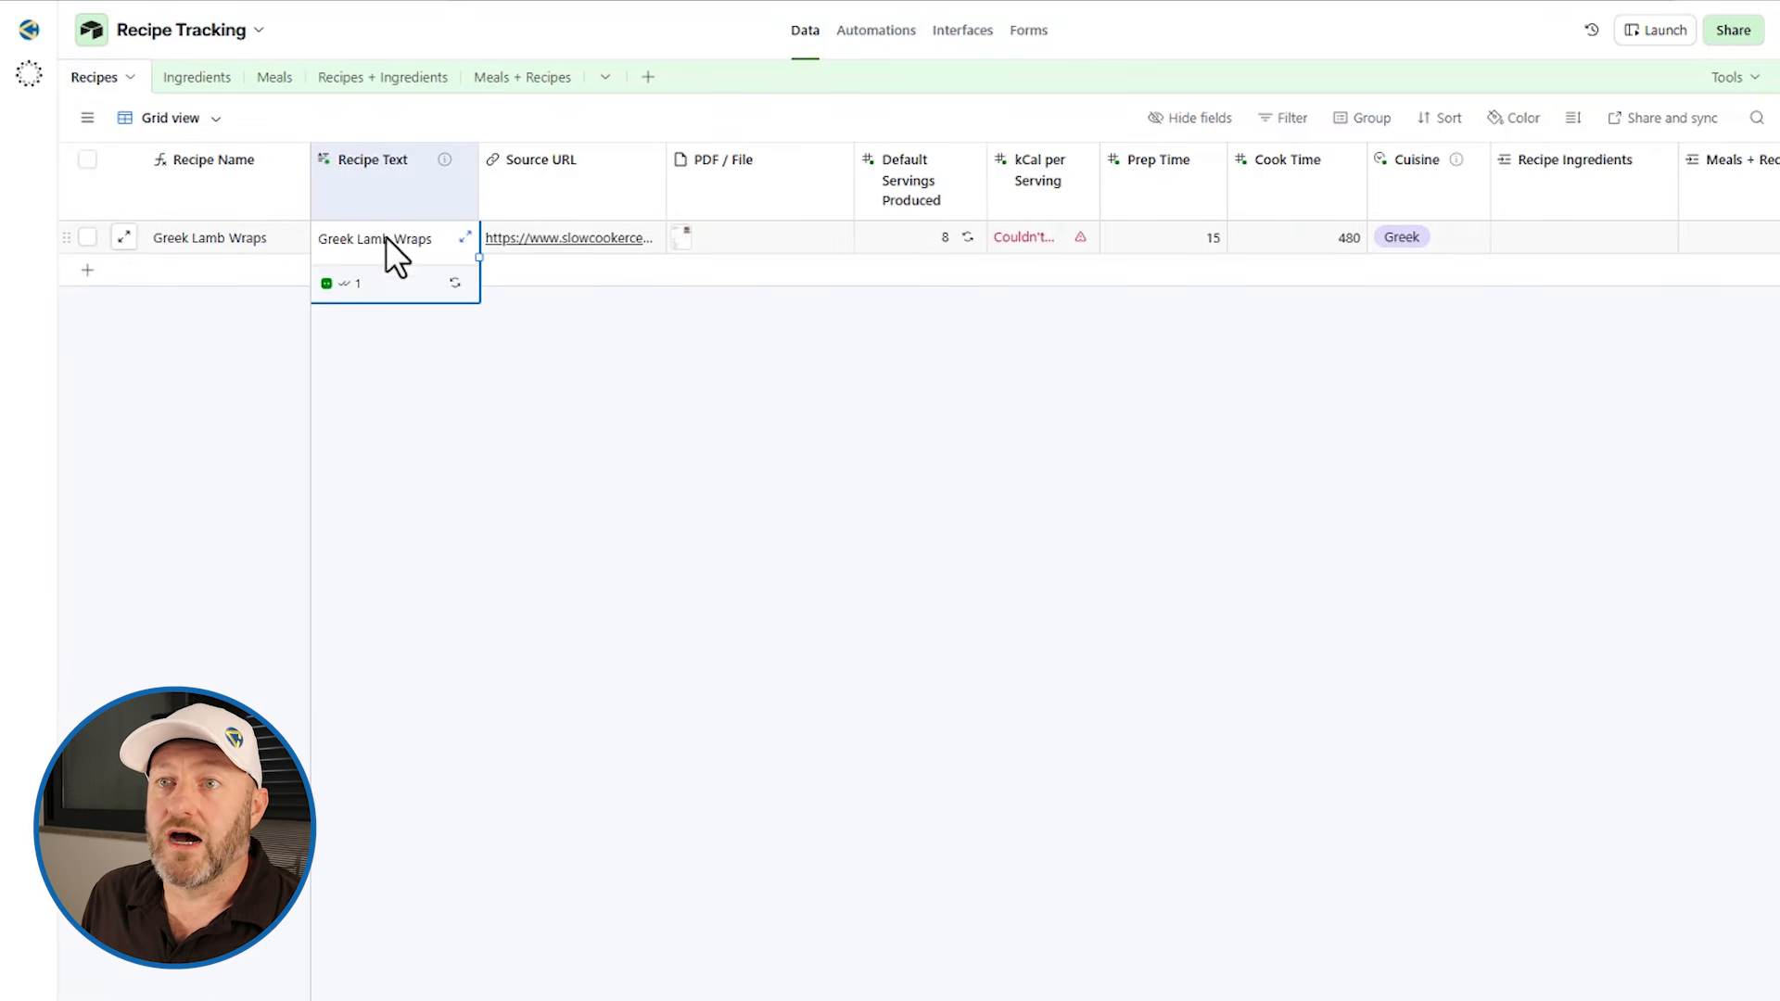
click(570, 246)
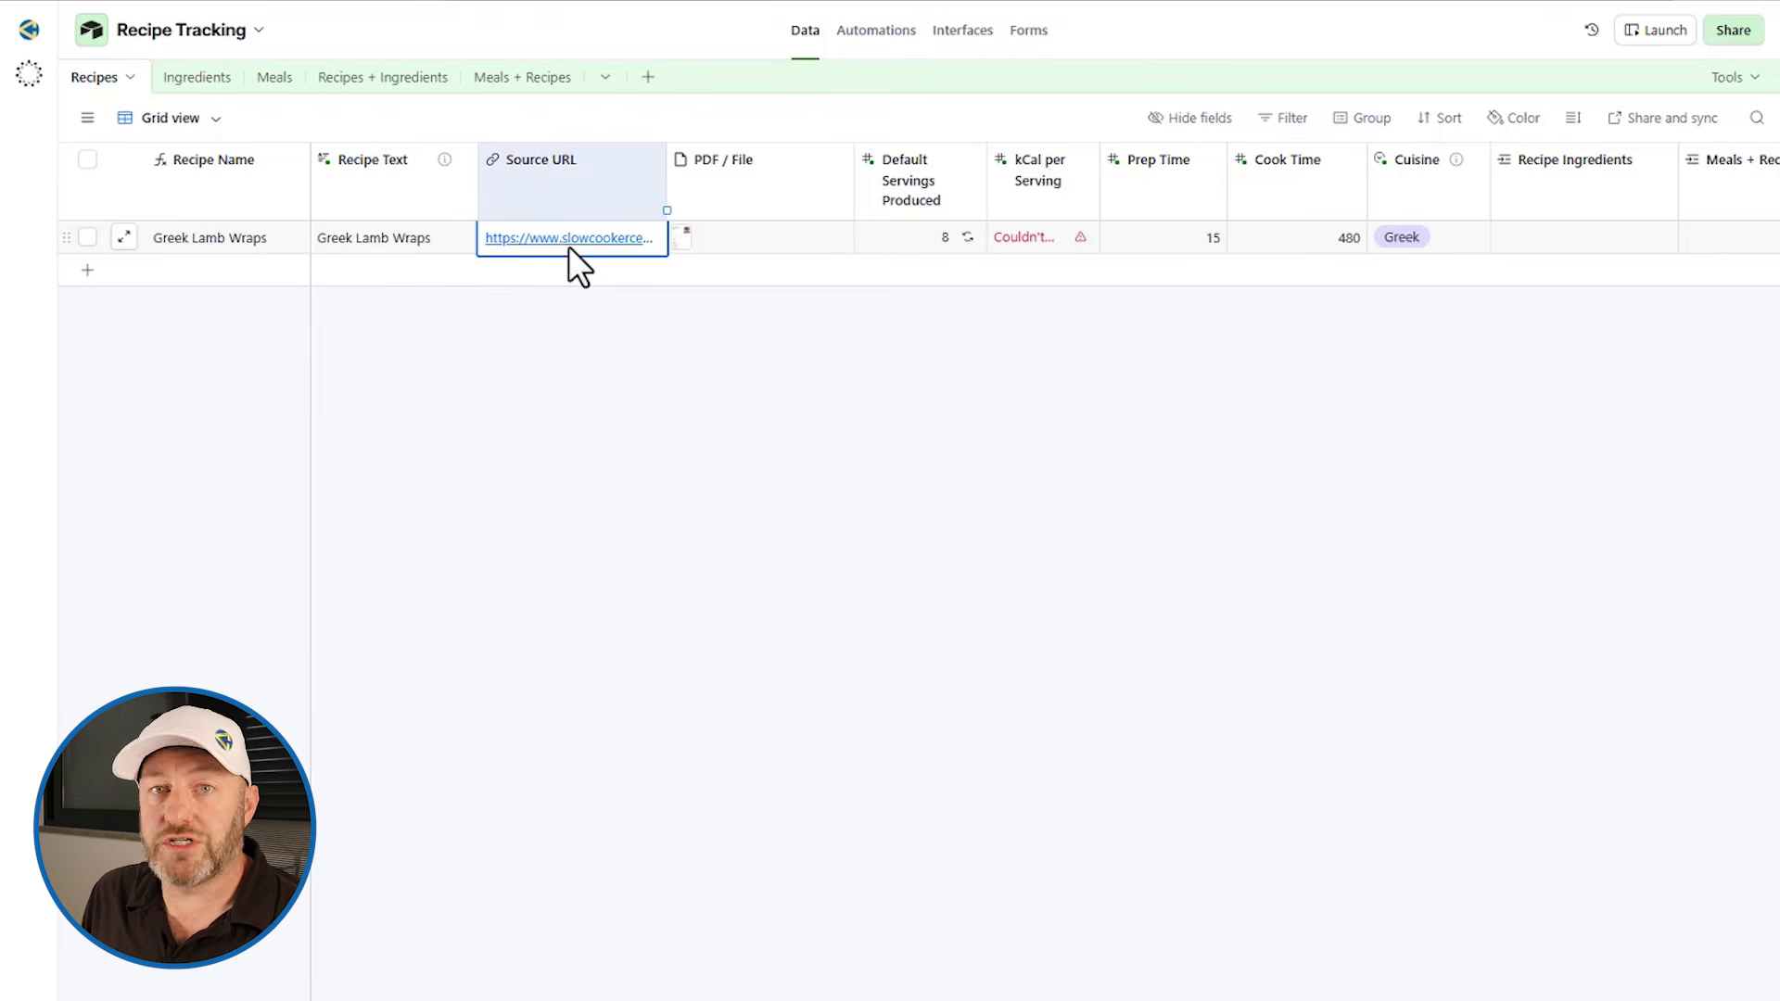
click(737, 243)
click(703, 246)
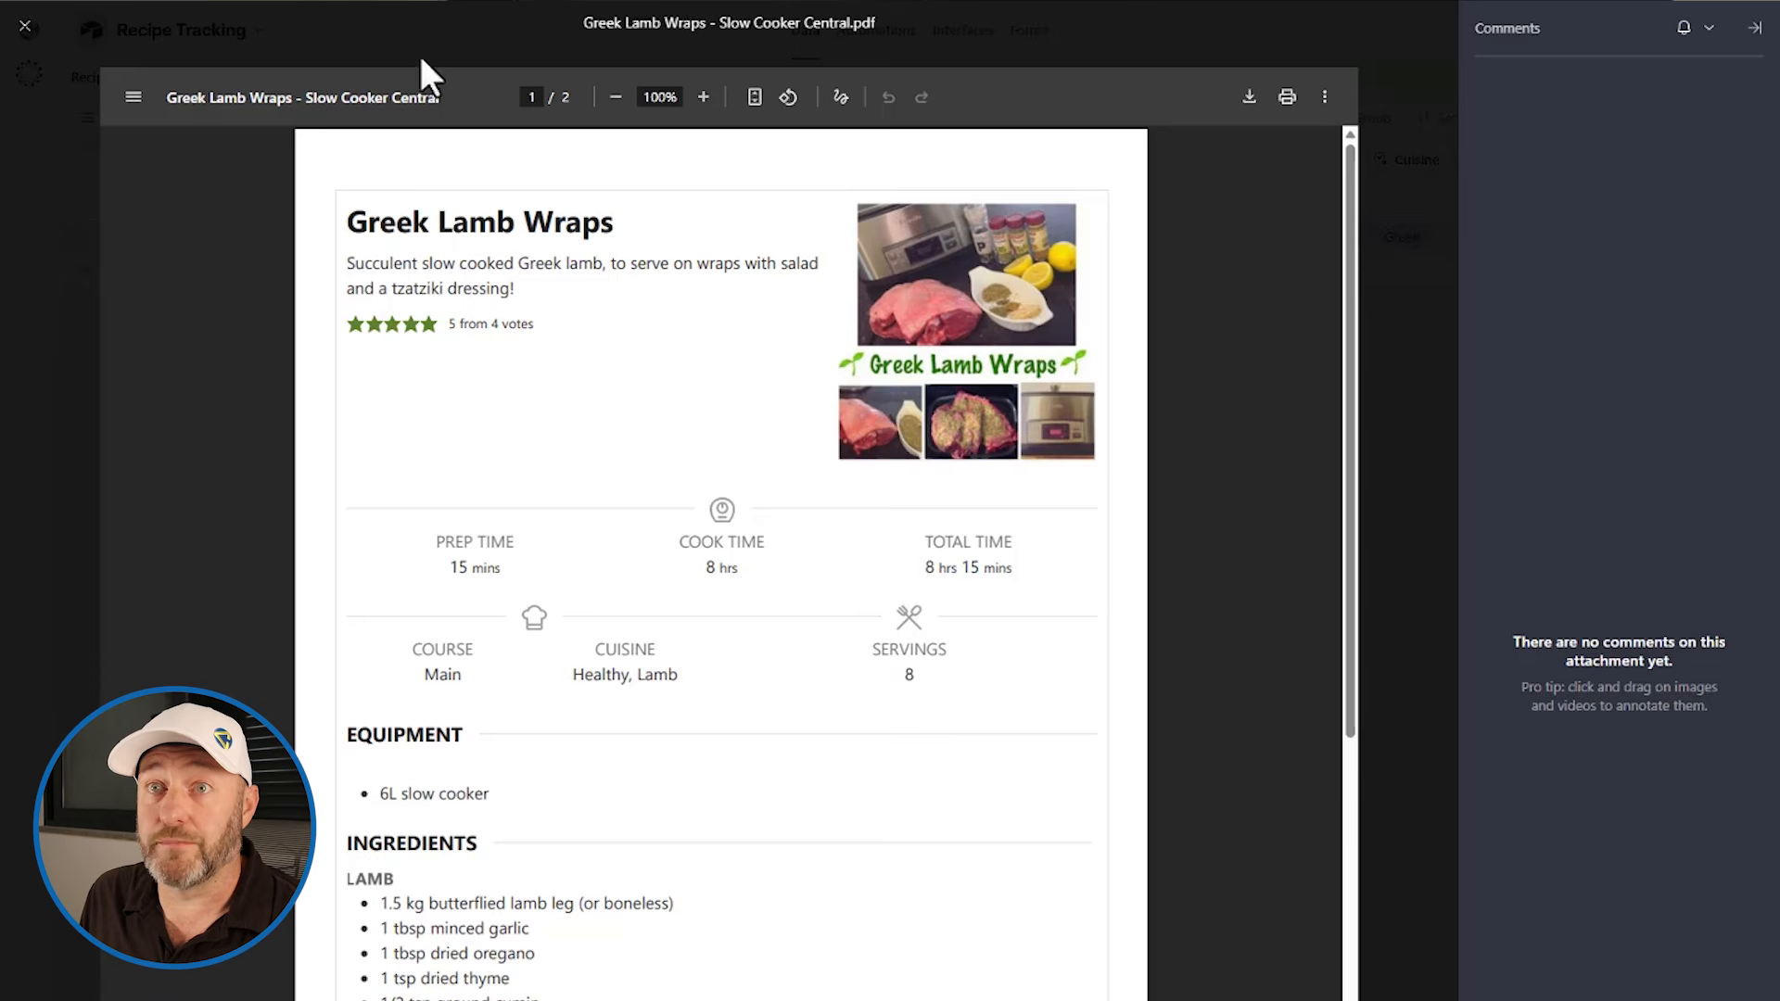
click(25, 28)
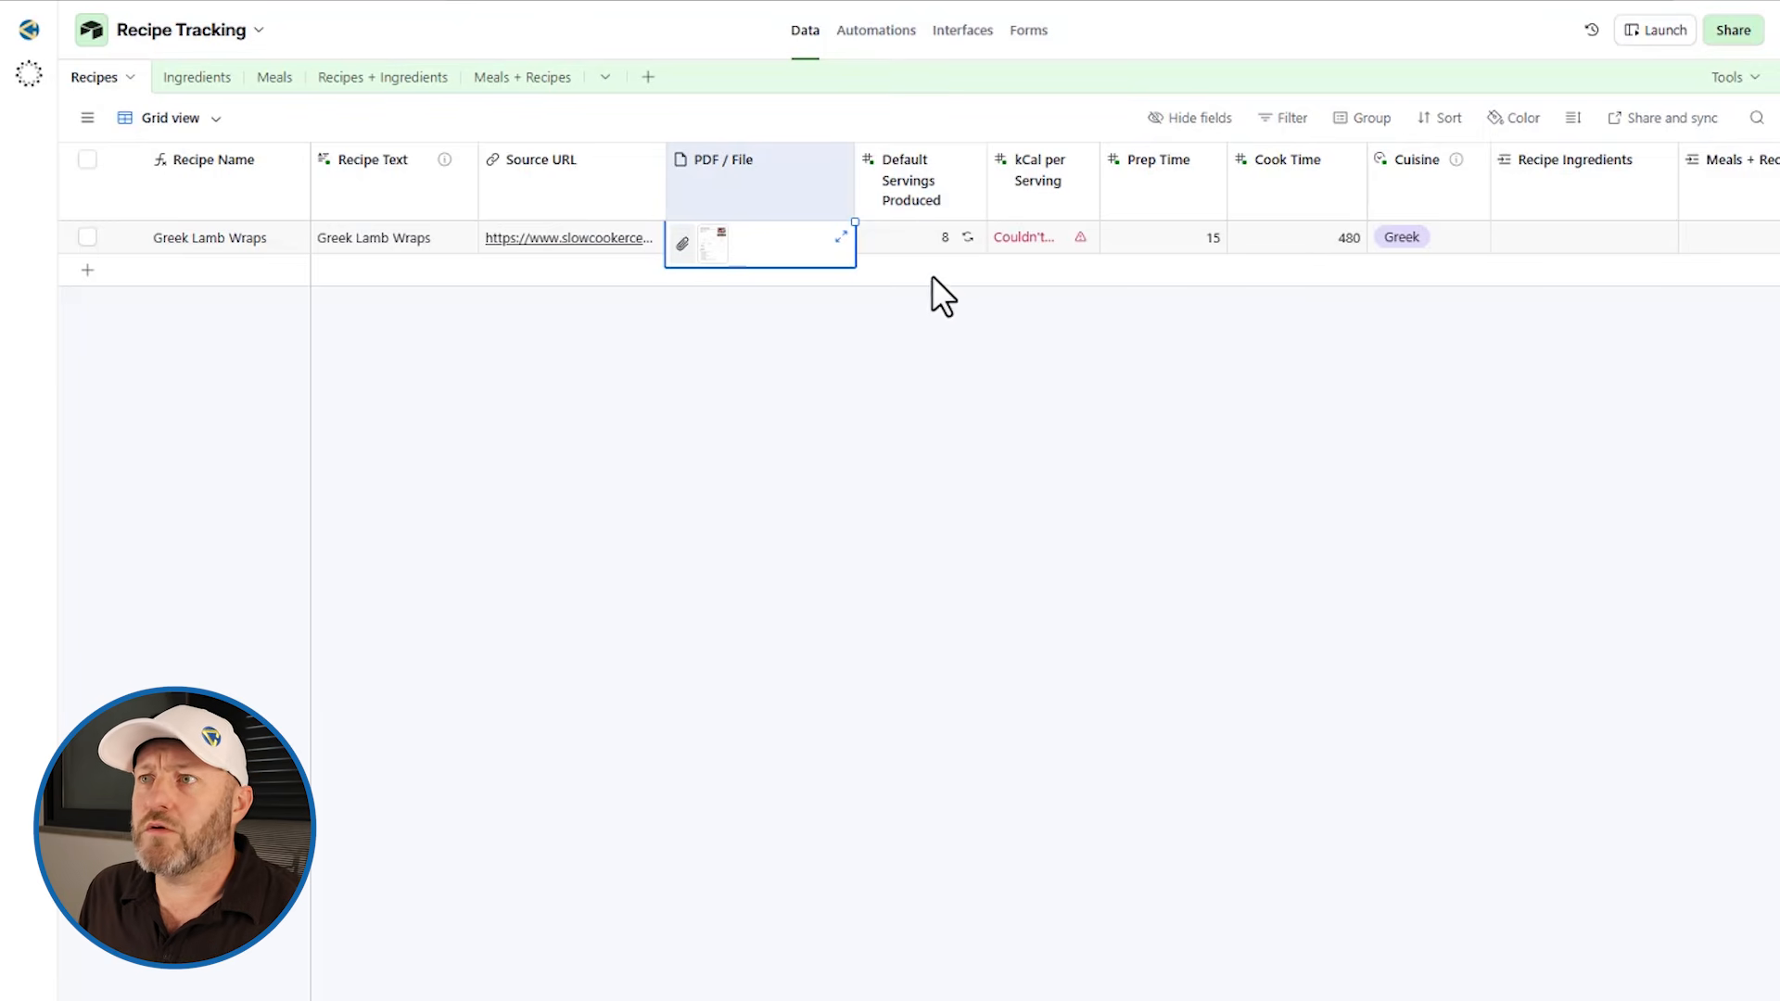
scroll(912, 225, right, 3)
click(820, 376)
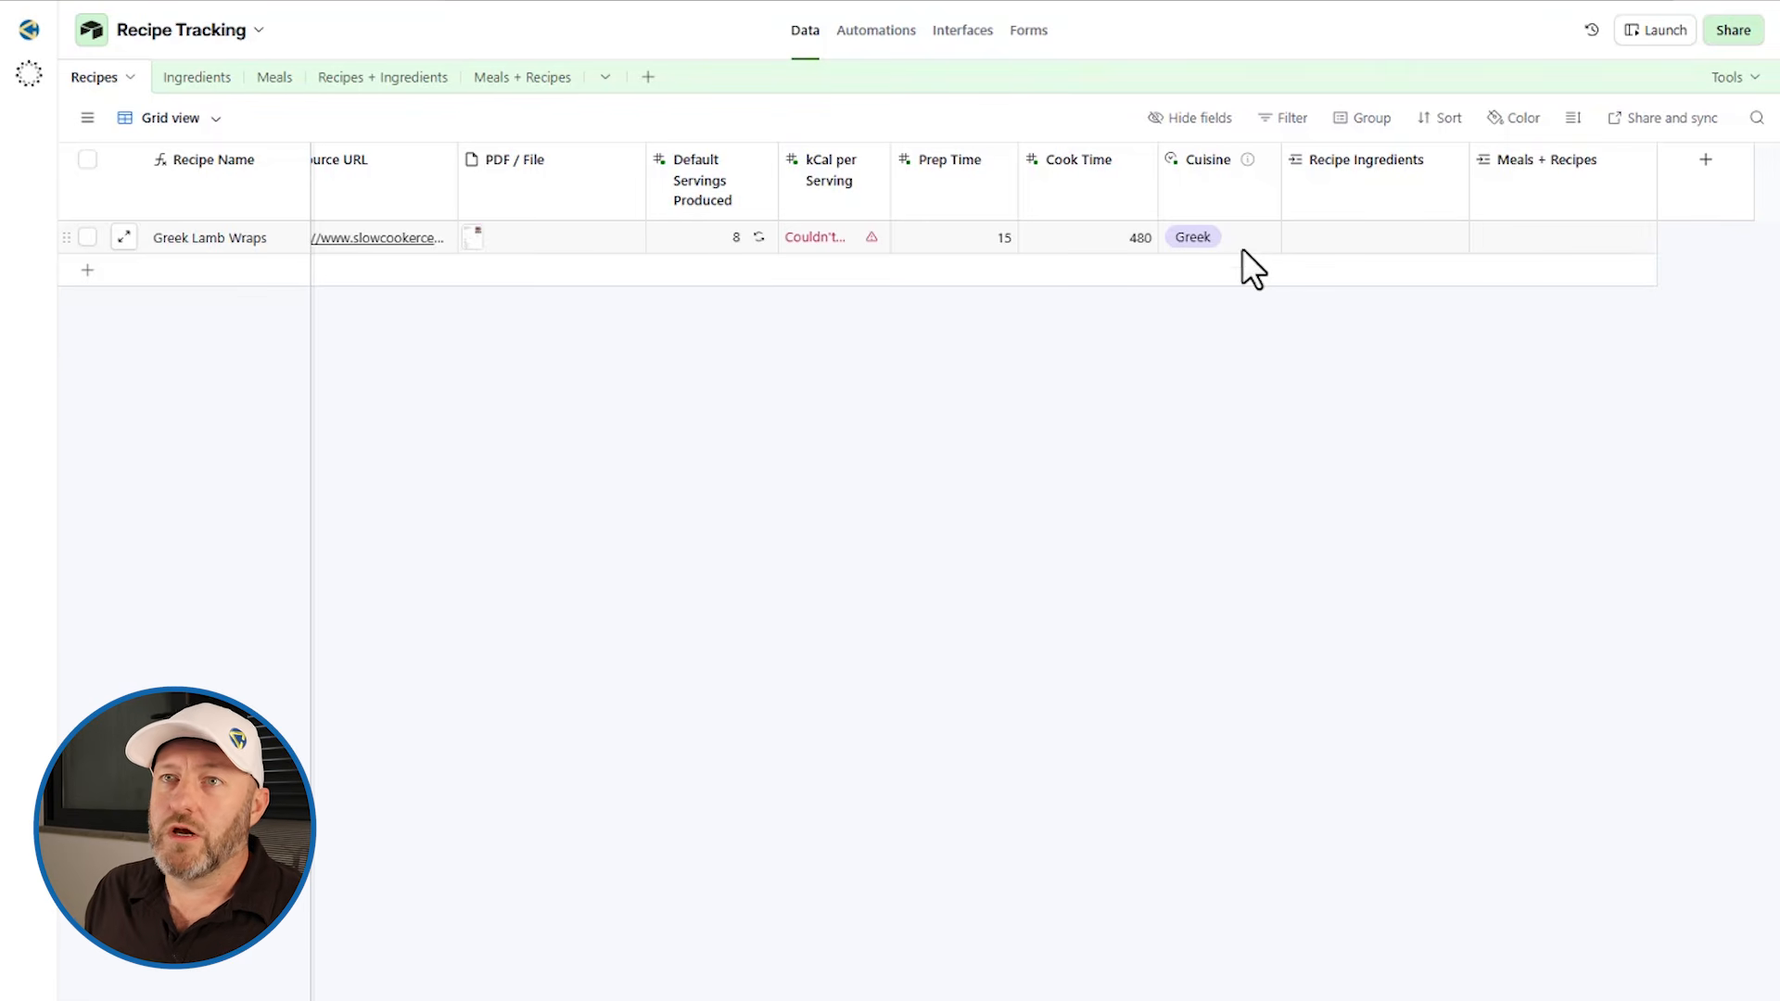
Step: Inspect the Recipes + Ingredients and Ingredients tables, including the Category and Default Unit field options
click(375, 79)
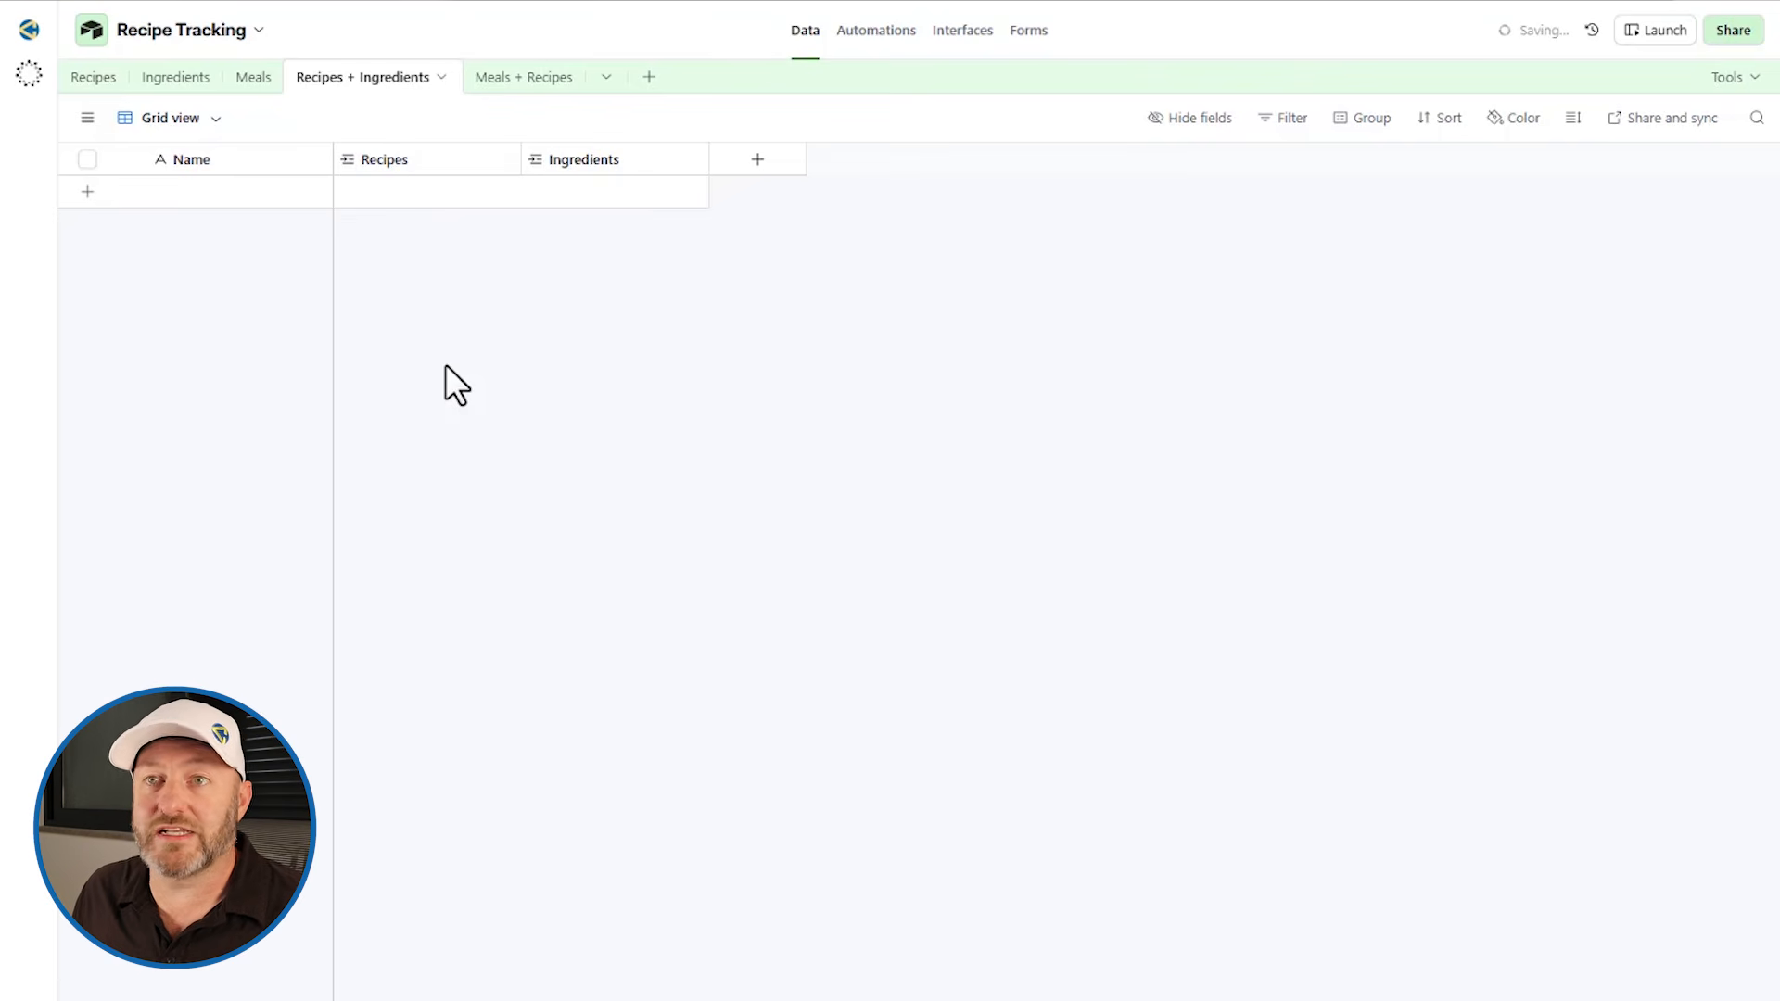
click(93, 78)
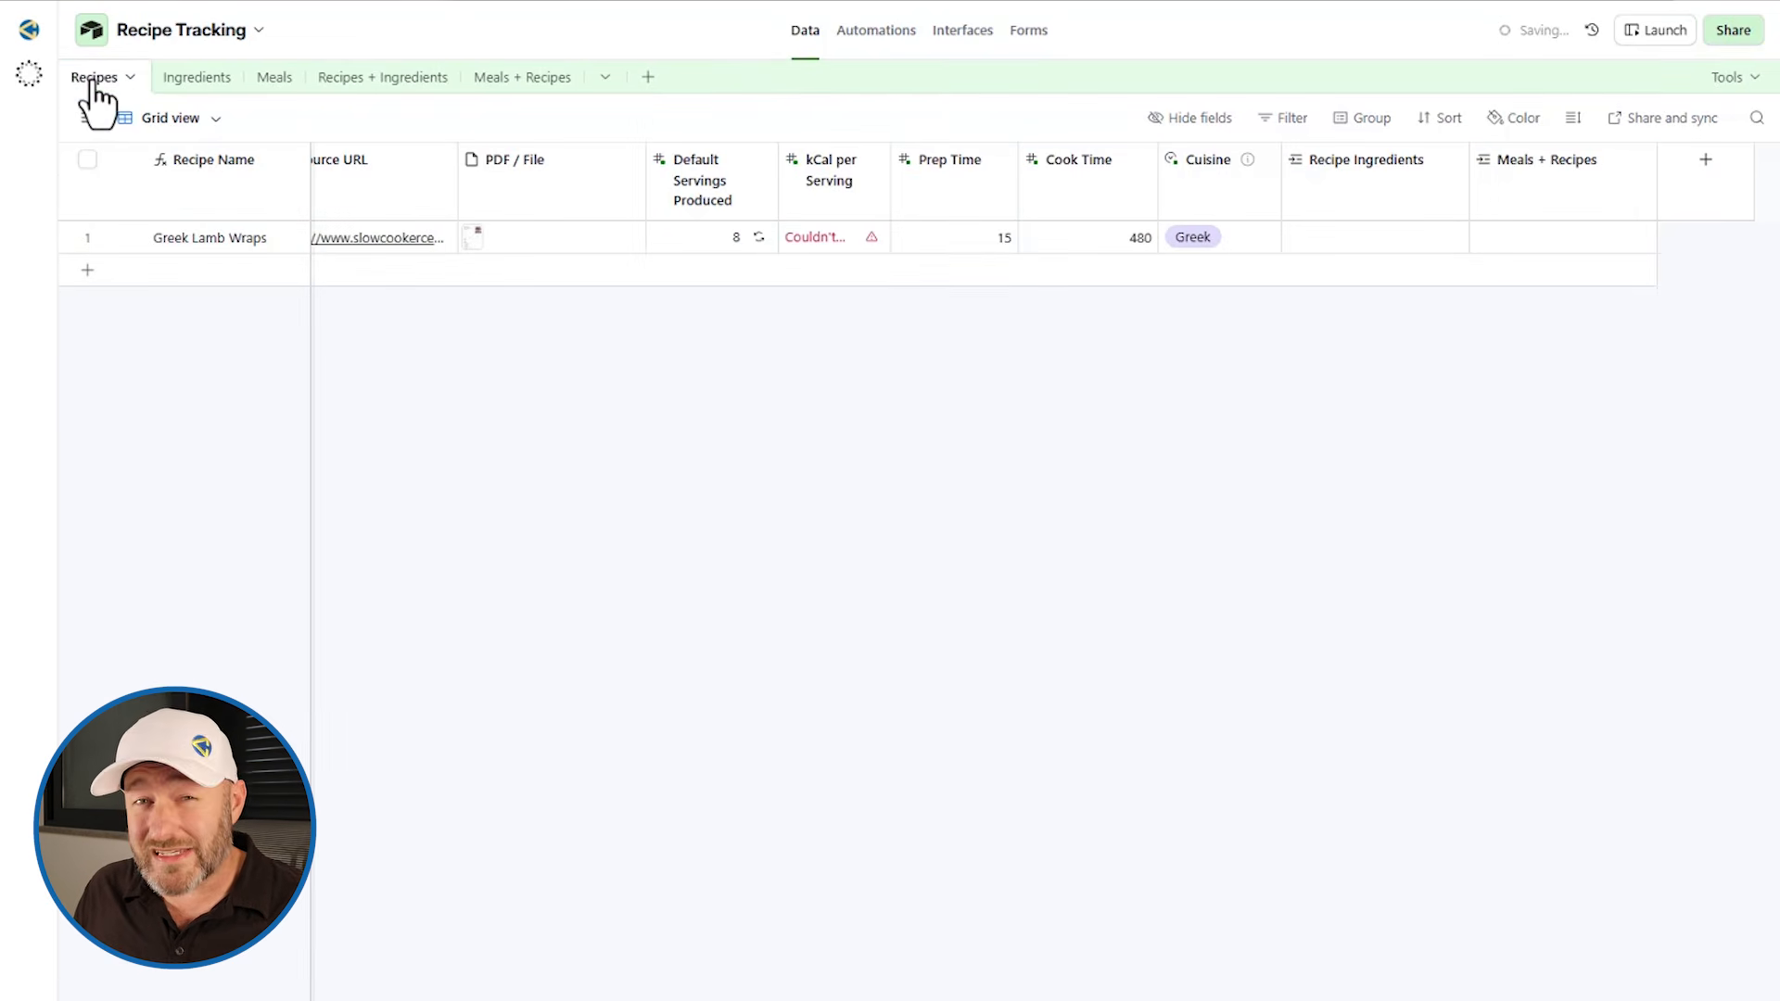
click(174, 76)
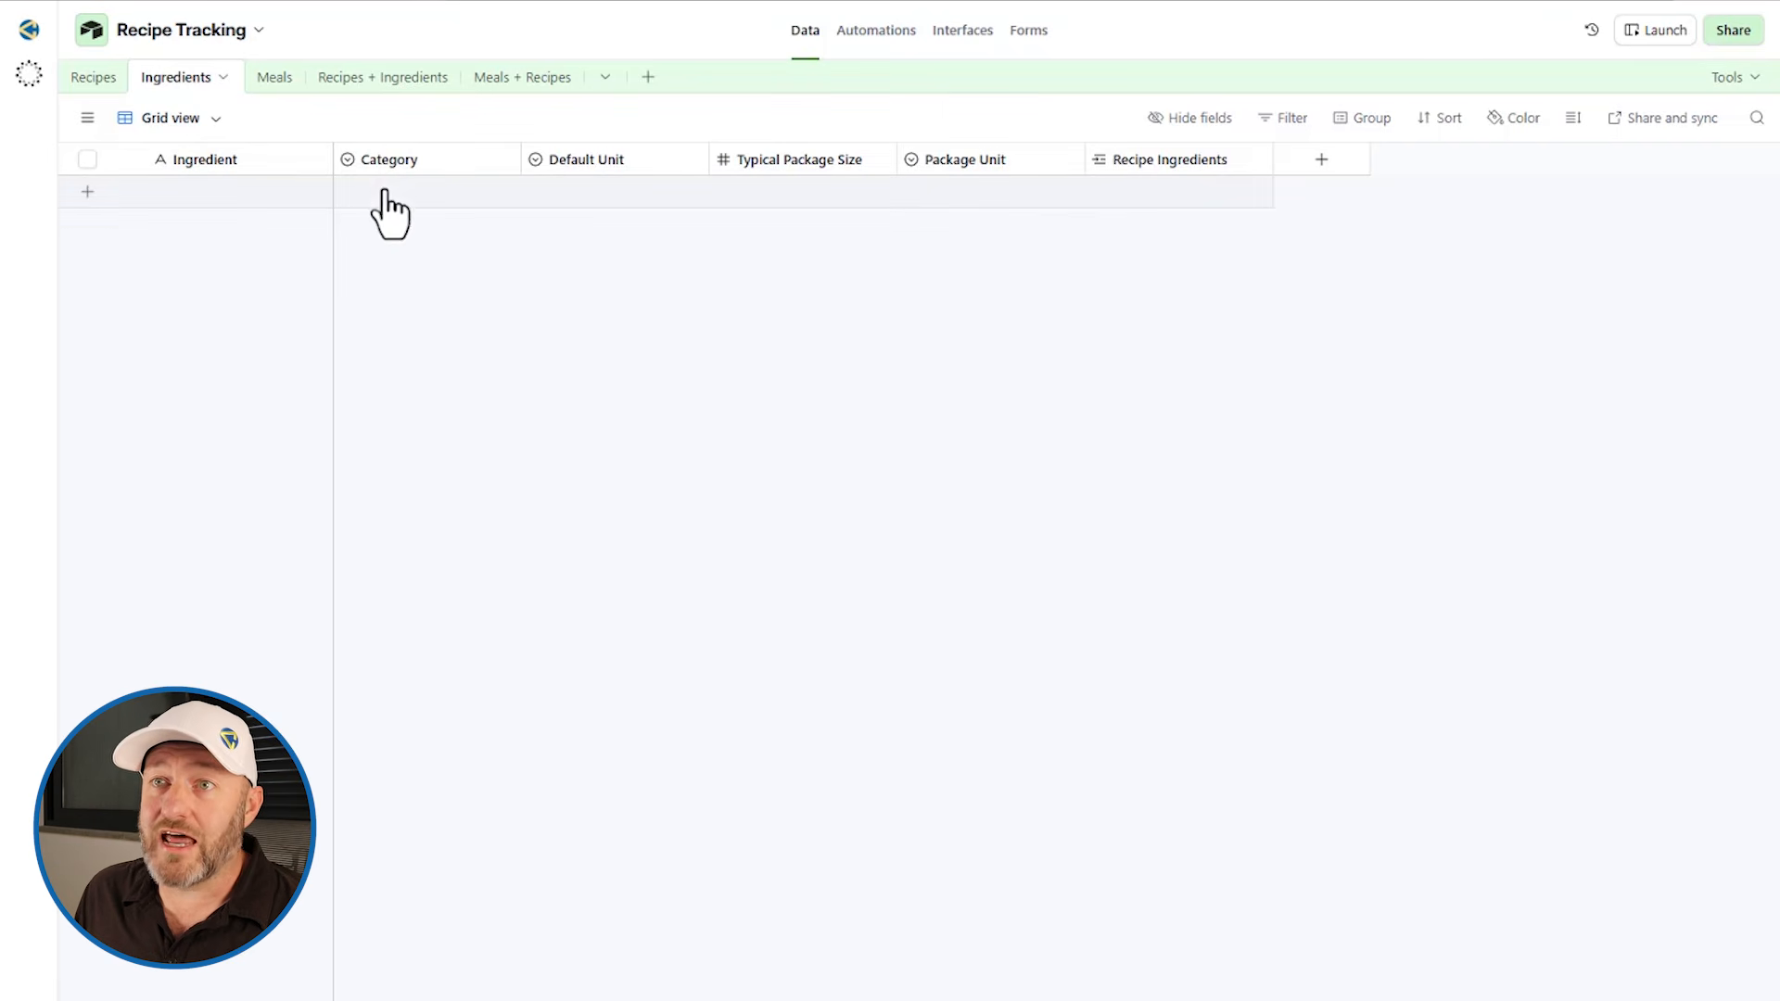
double_click(397, 160)
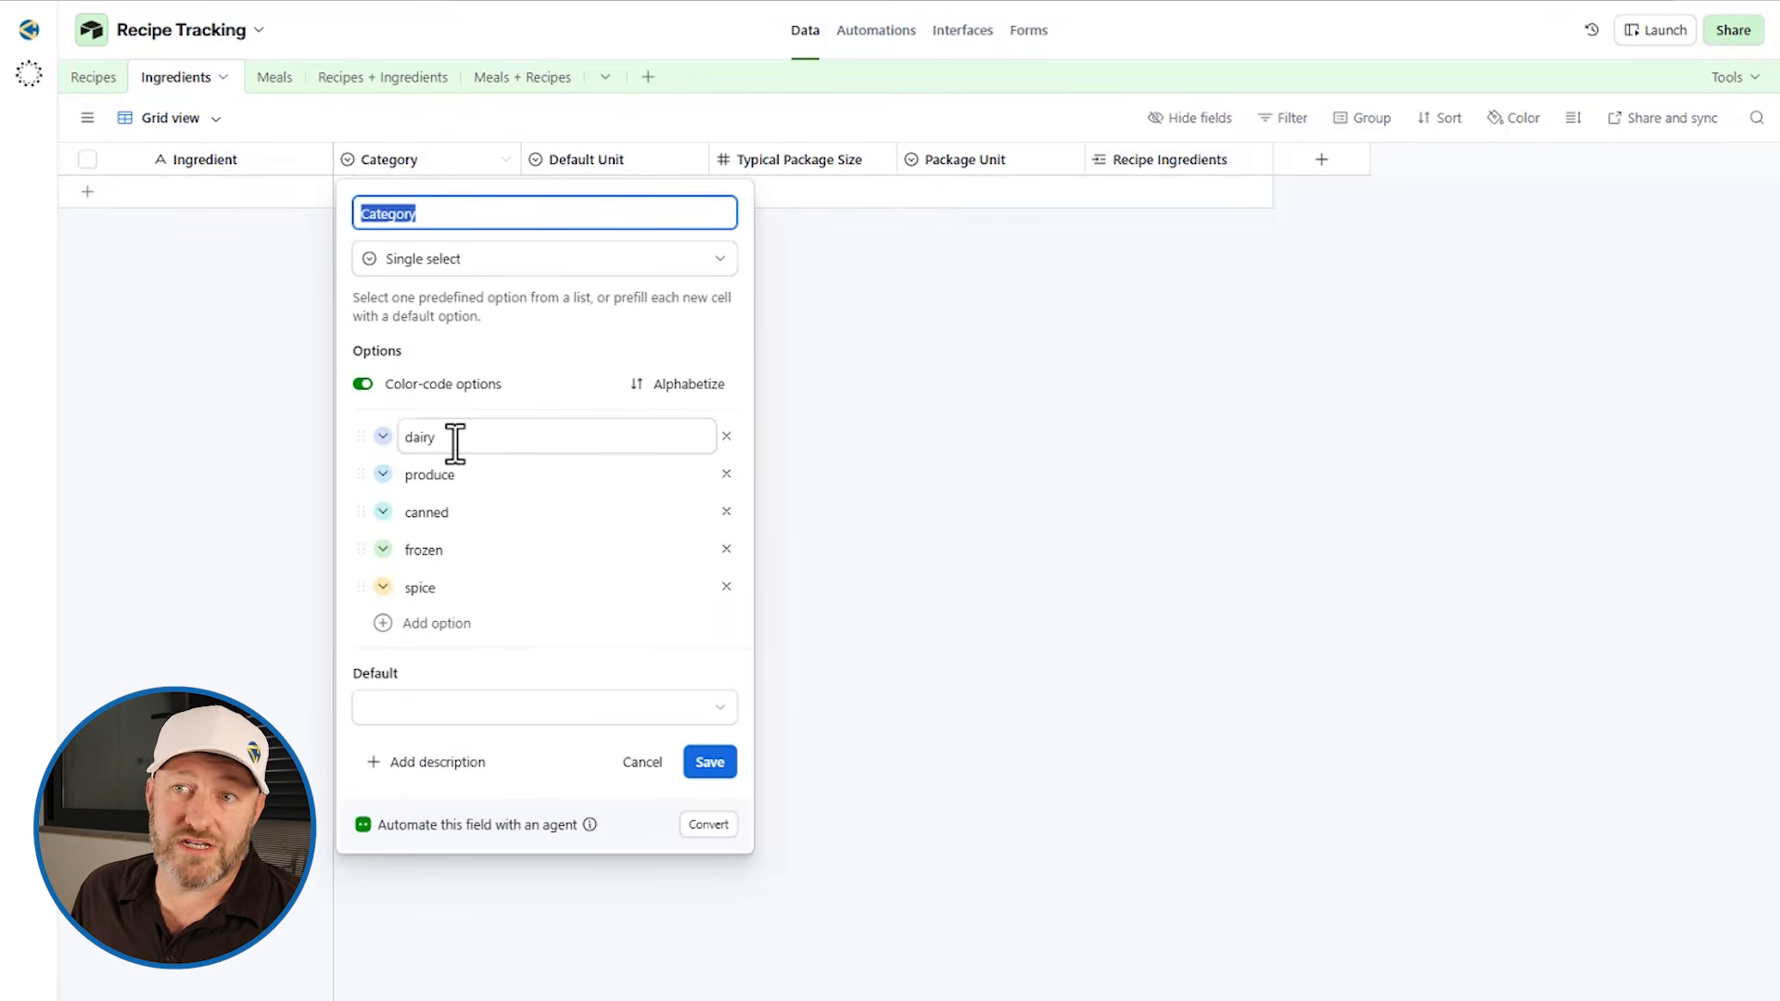
click(894, 473)
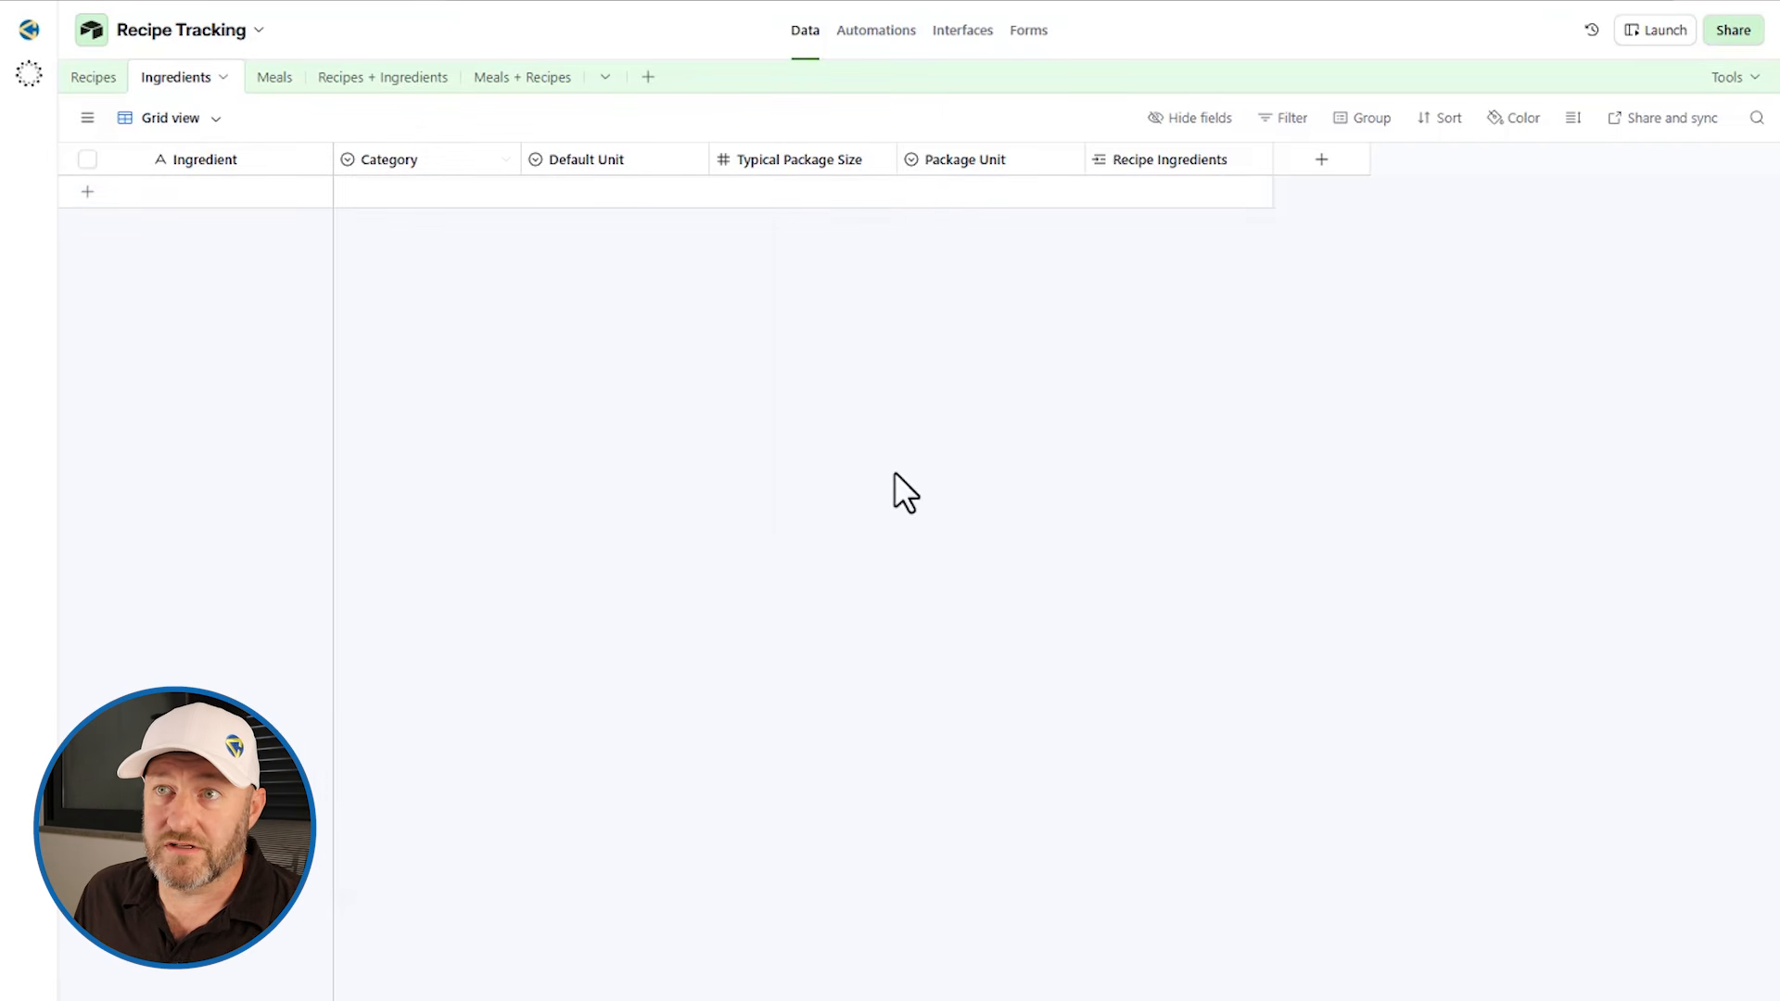
double_click(605, 159)
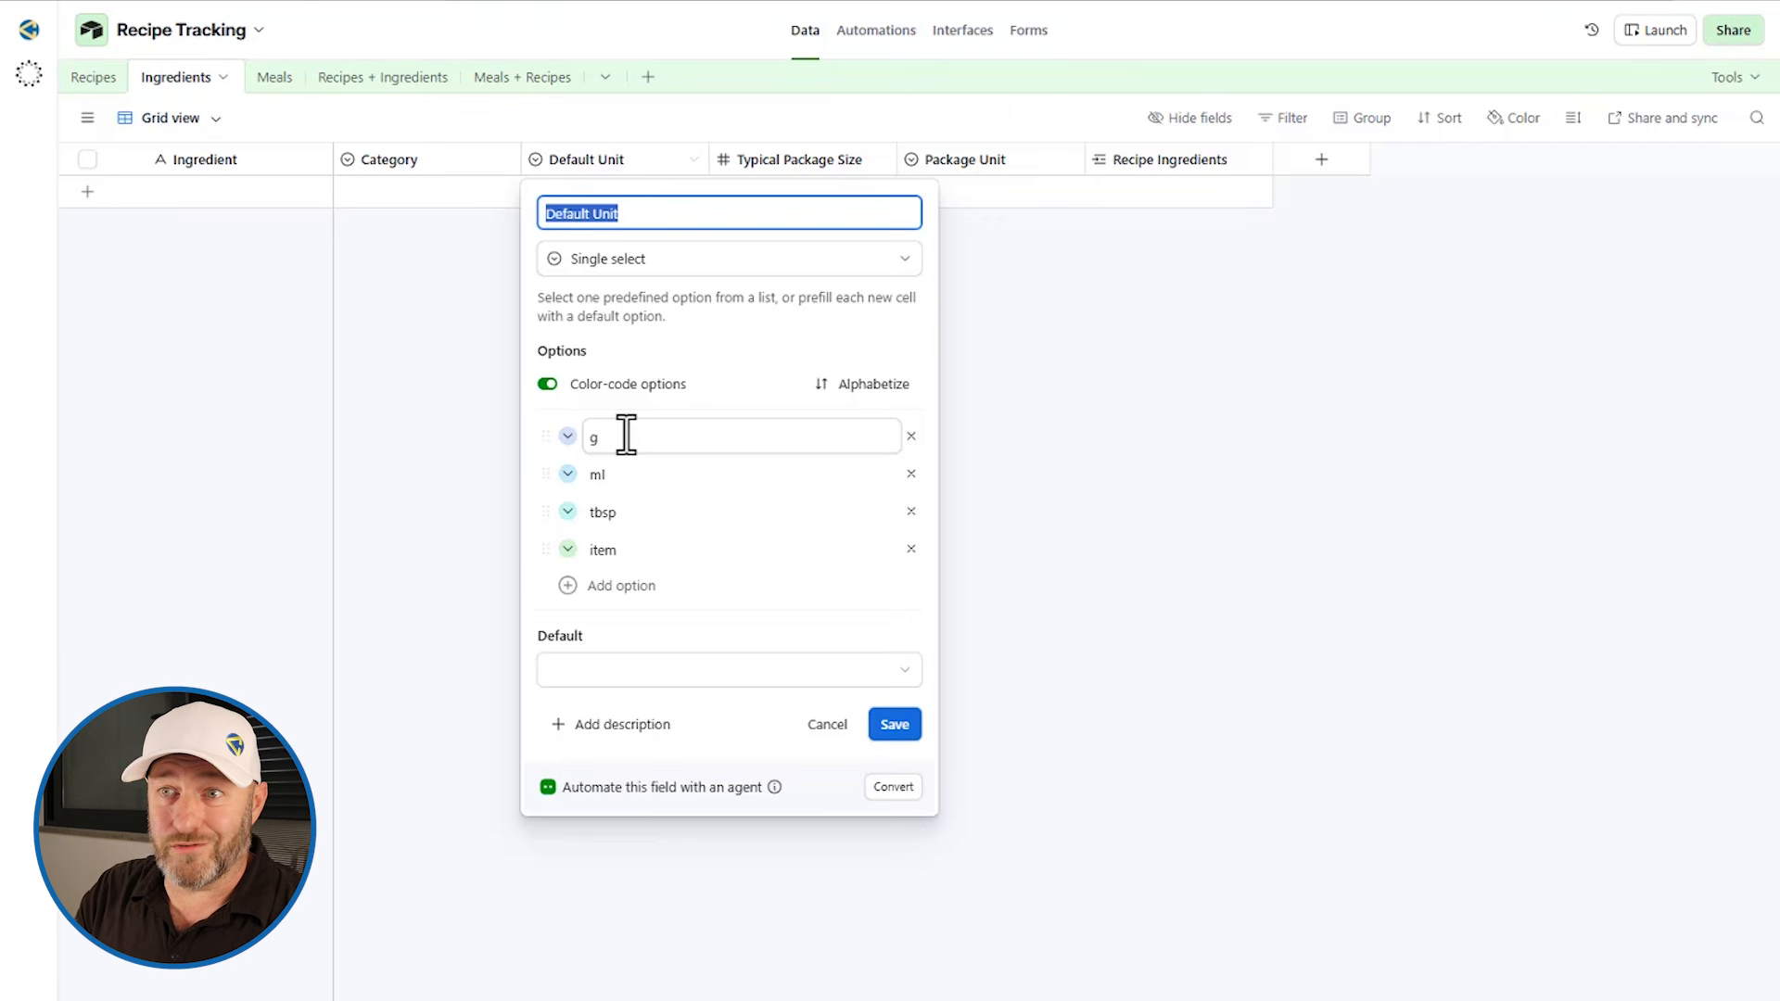
click(1001, 404)
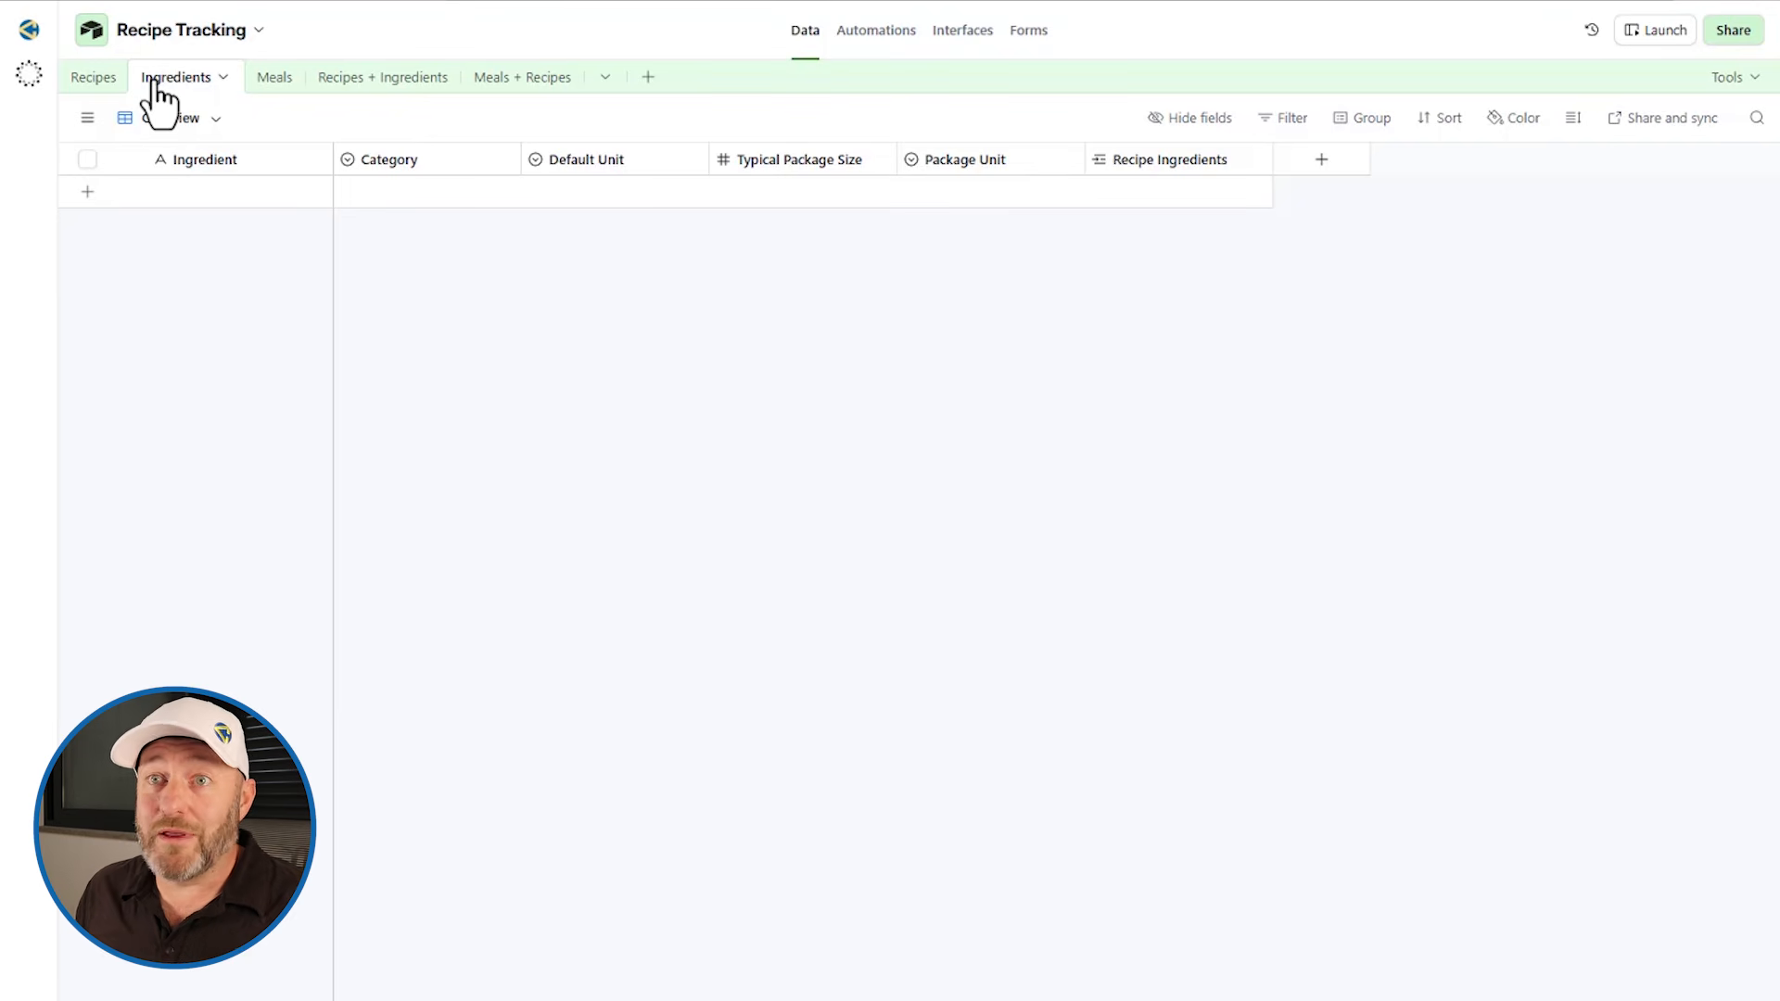
Step: Review the recipe PDF's ingredient list and the automation's trigger and action
click(100, 78)
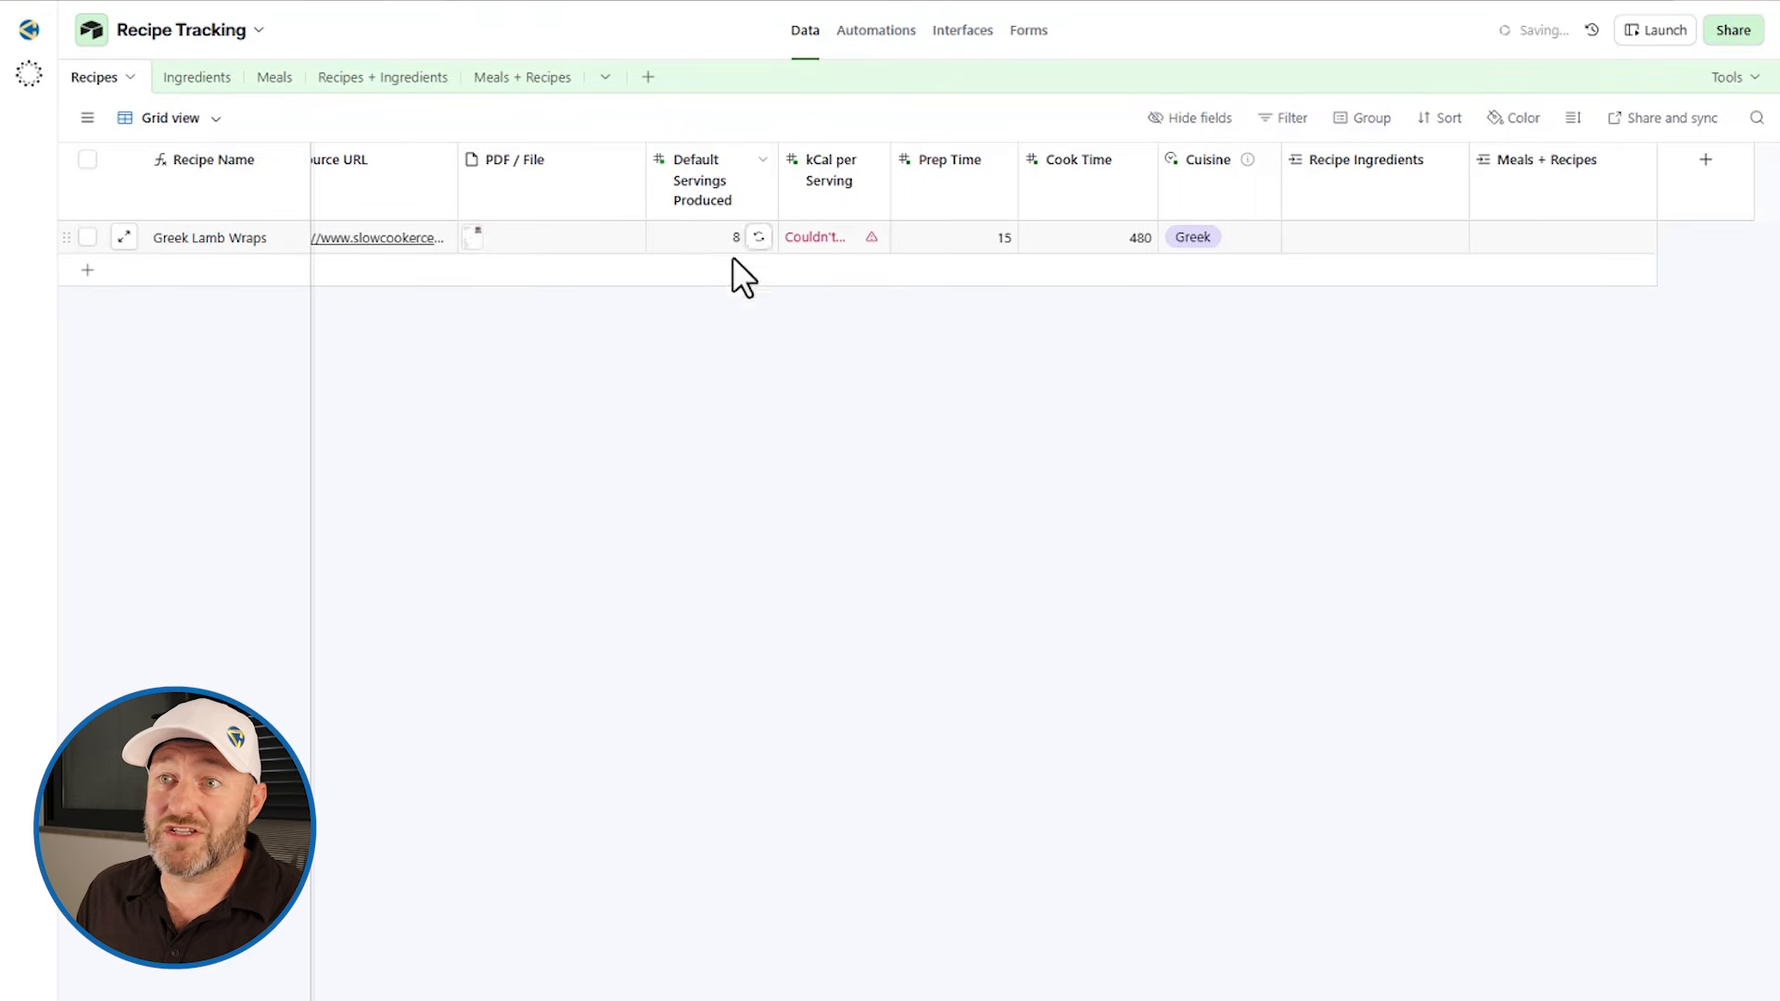
click(469, 241)
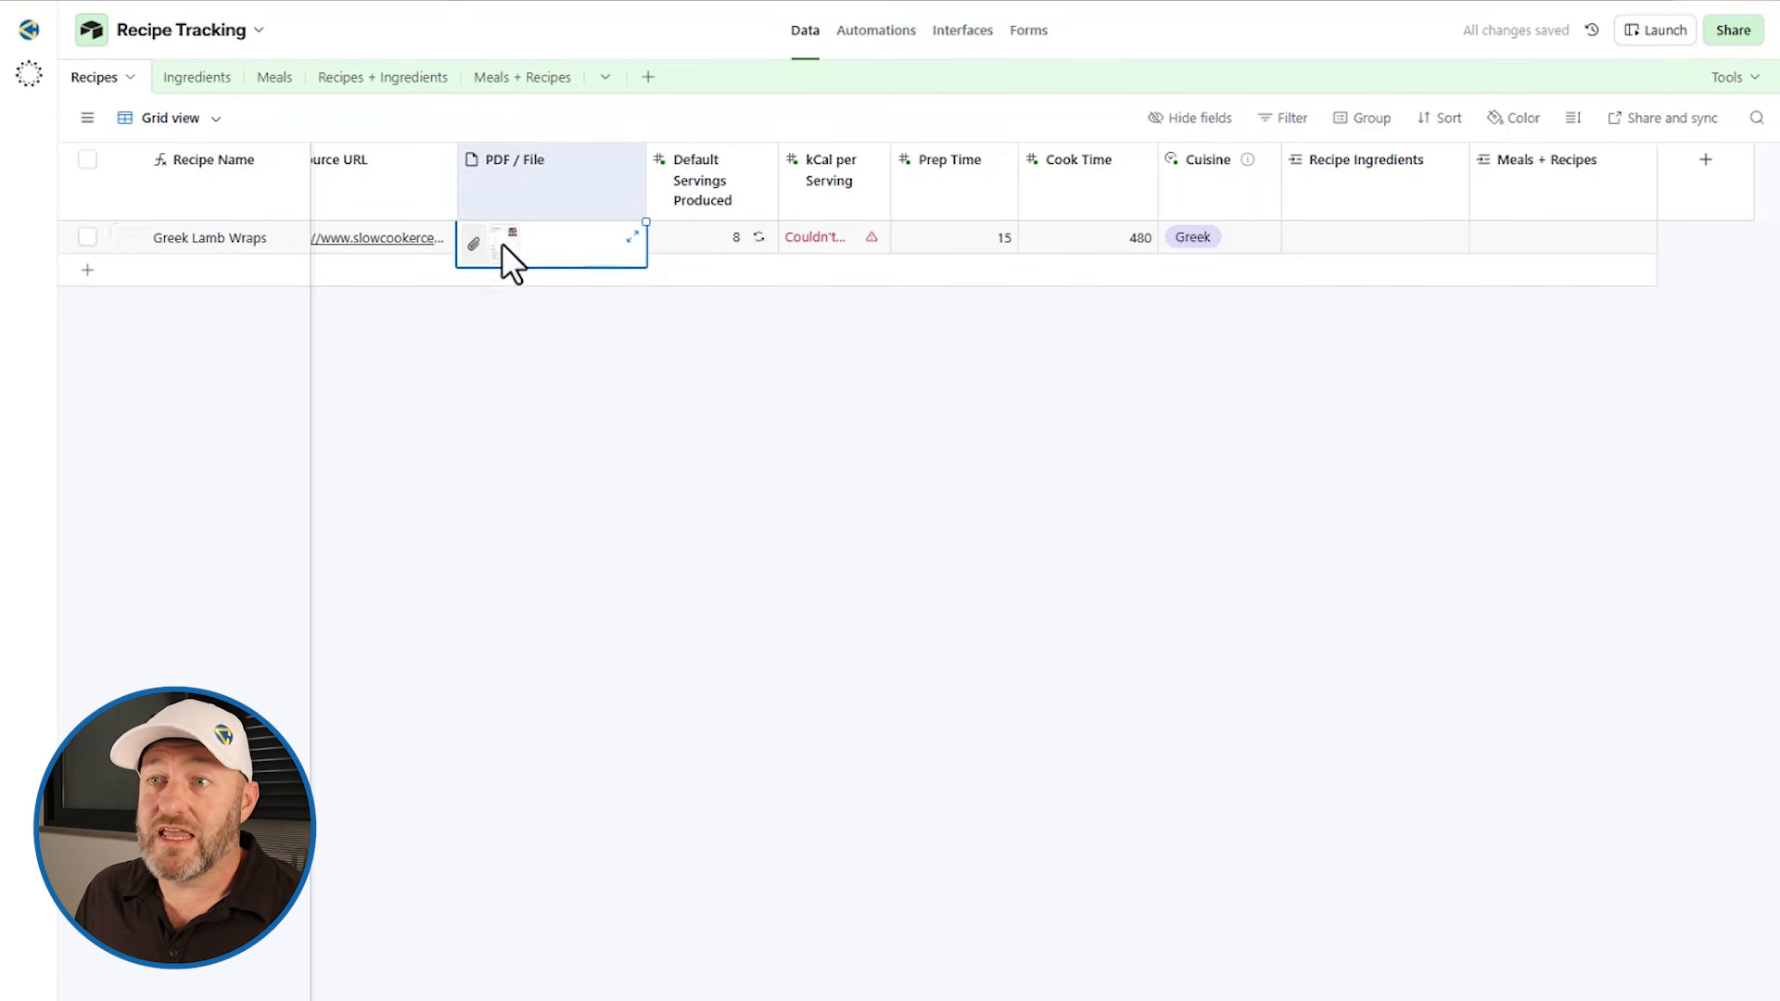
click(503, 243)
scroll(573, 779, down, 3)
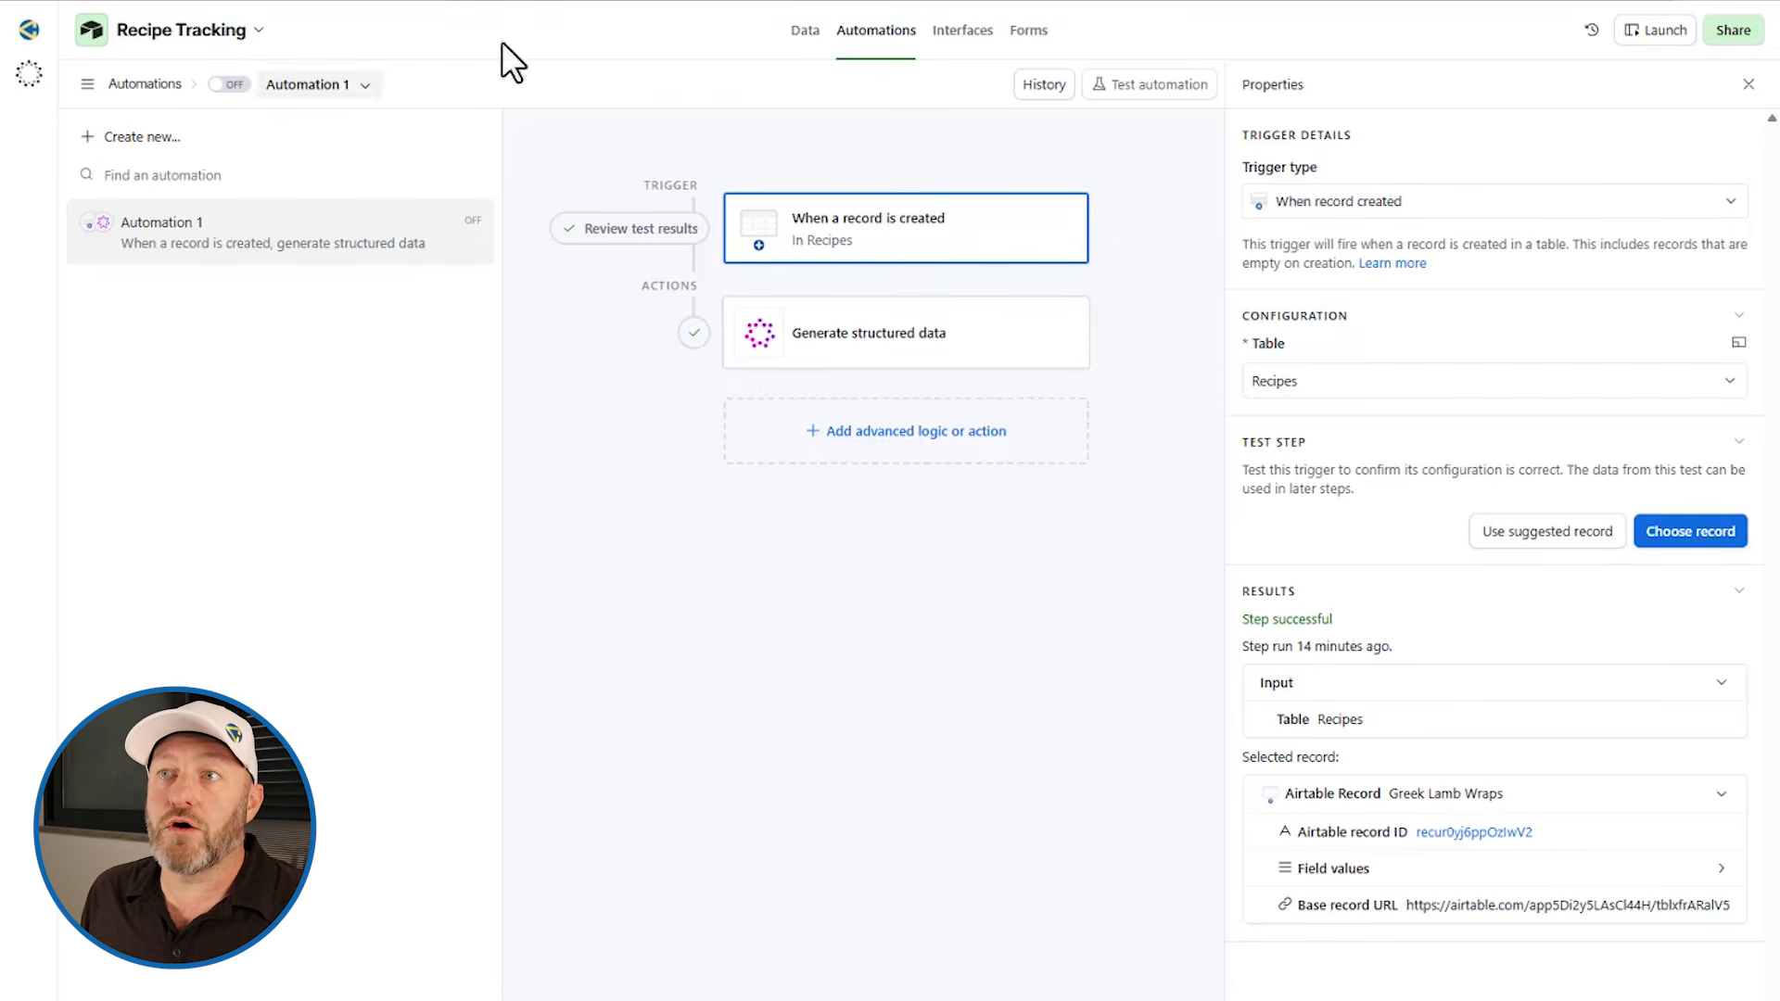
click(876, 32)
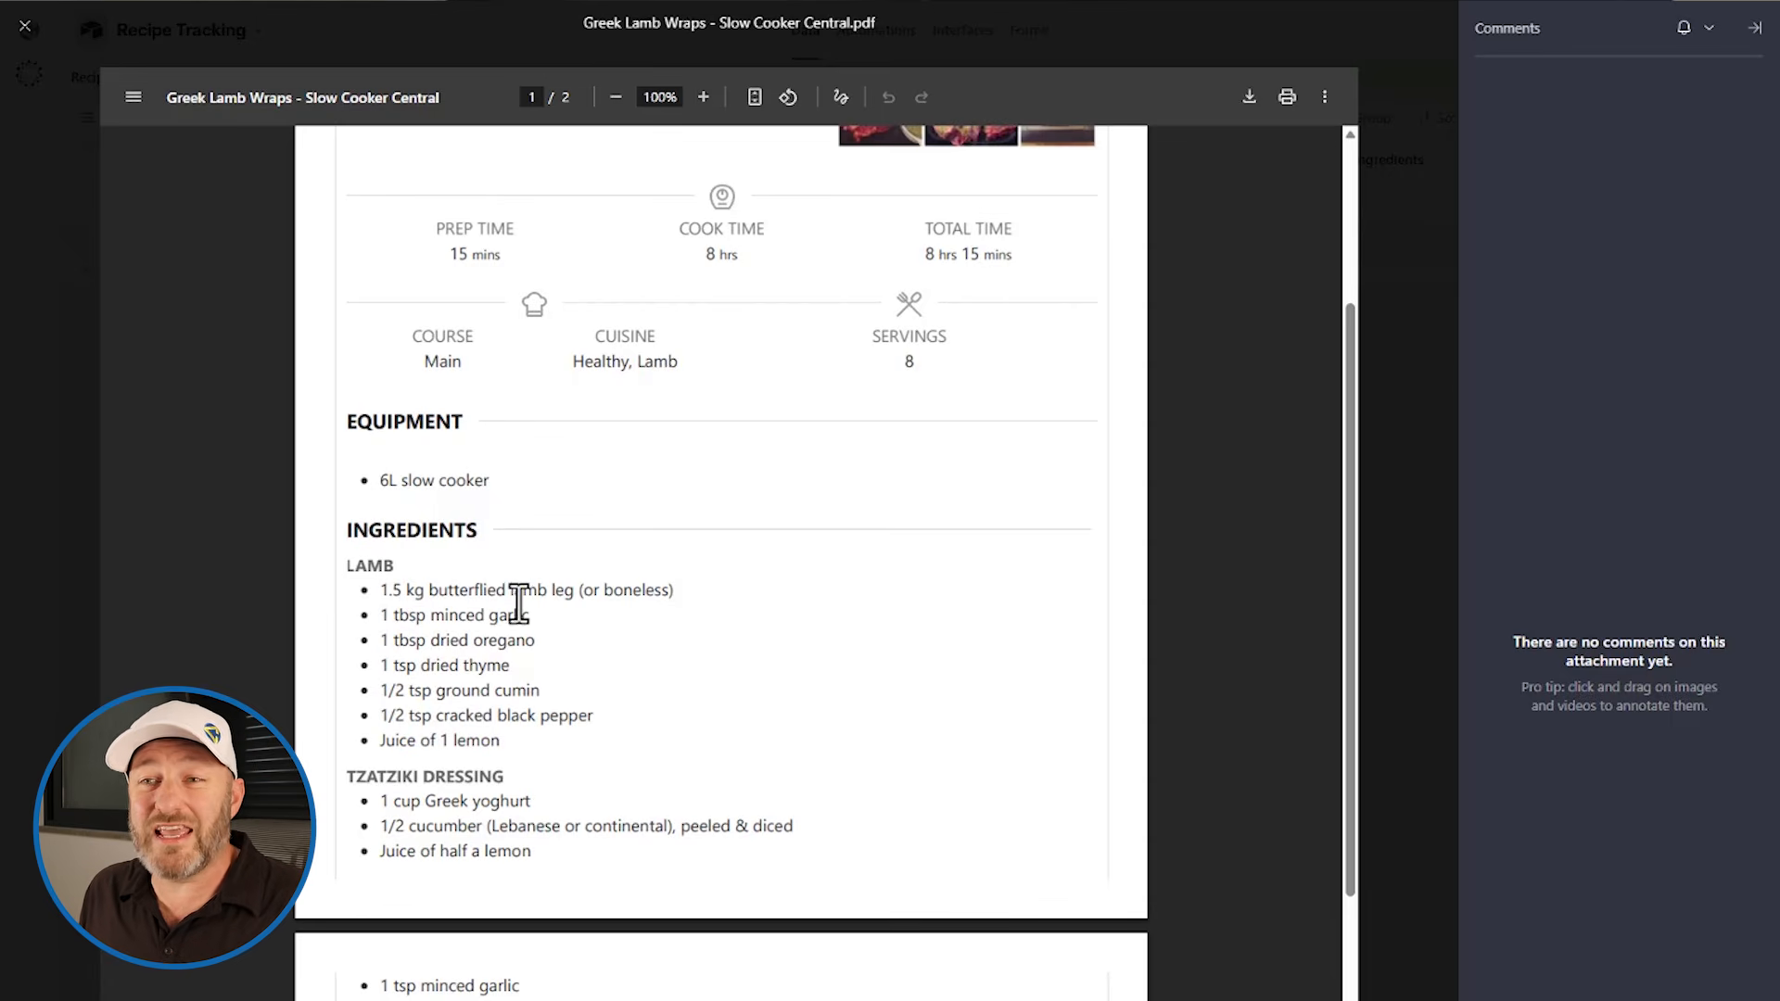
drag(512, 589, 588, 590)
click(580, 604)
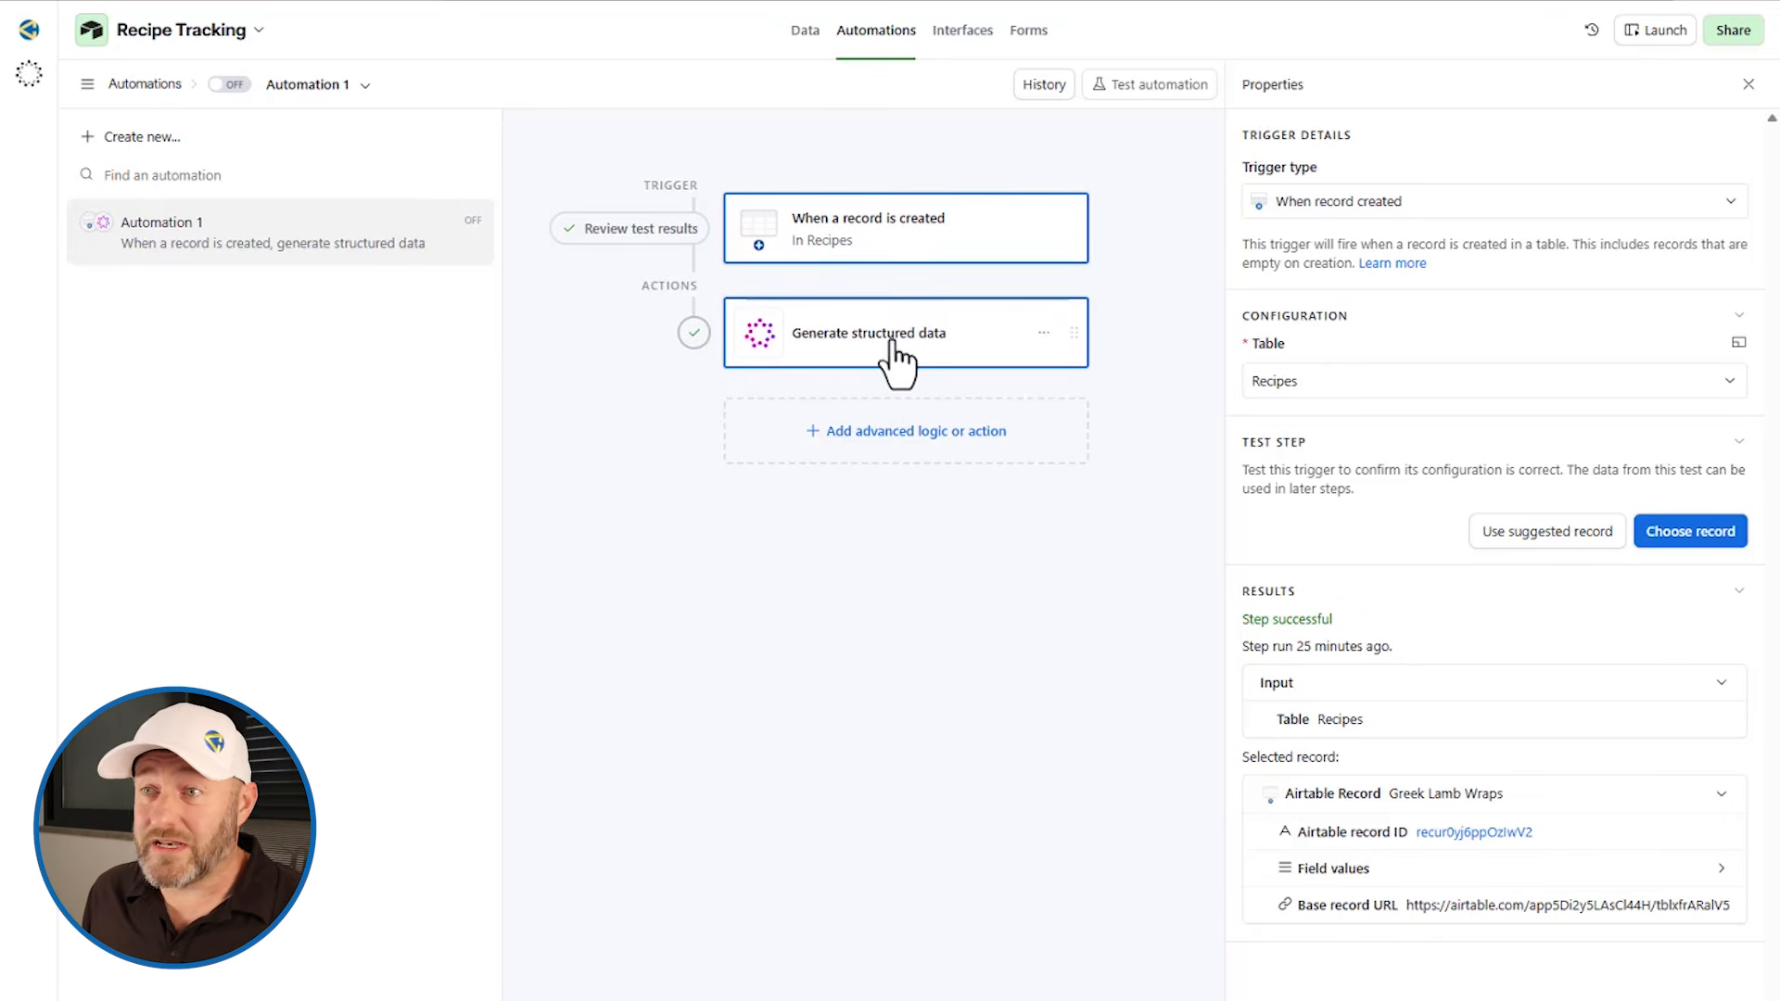
Step: Browse the available automation actions under Generate with AI without adding one
click(895, 432)
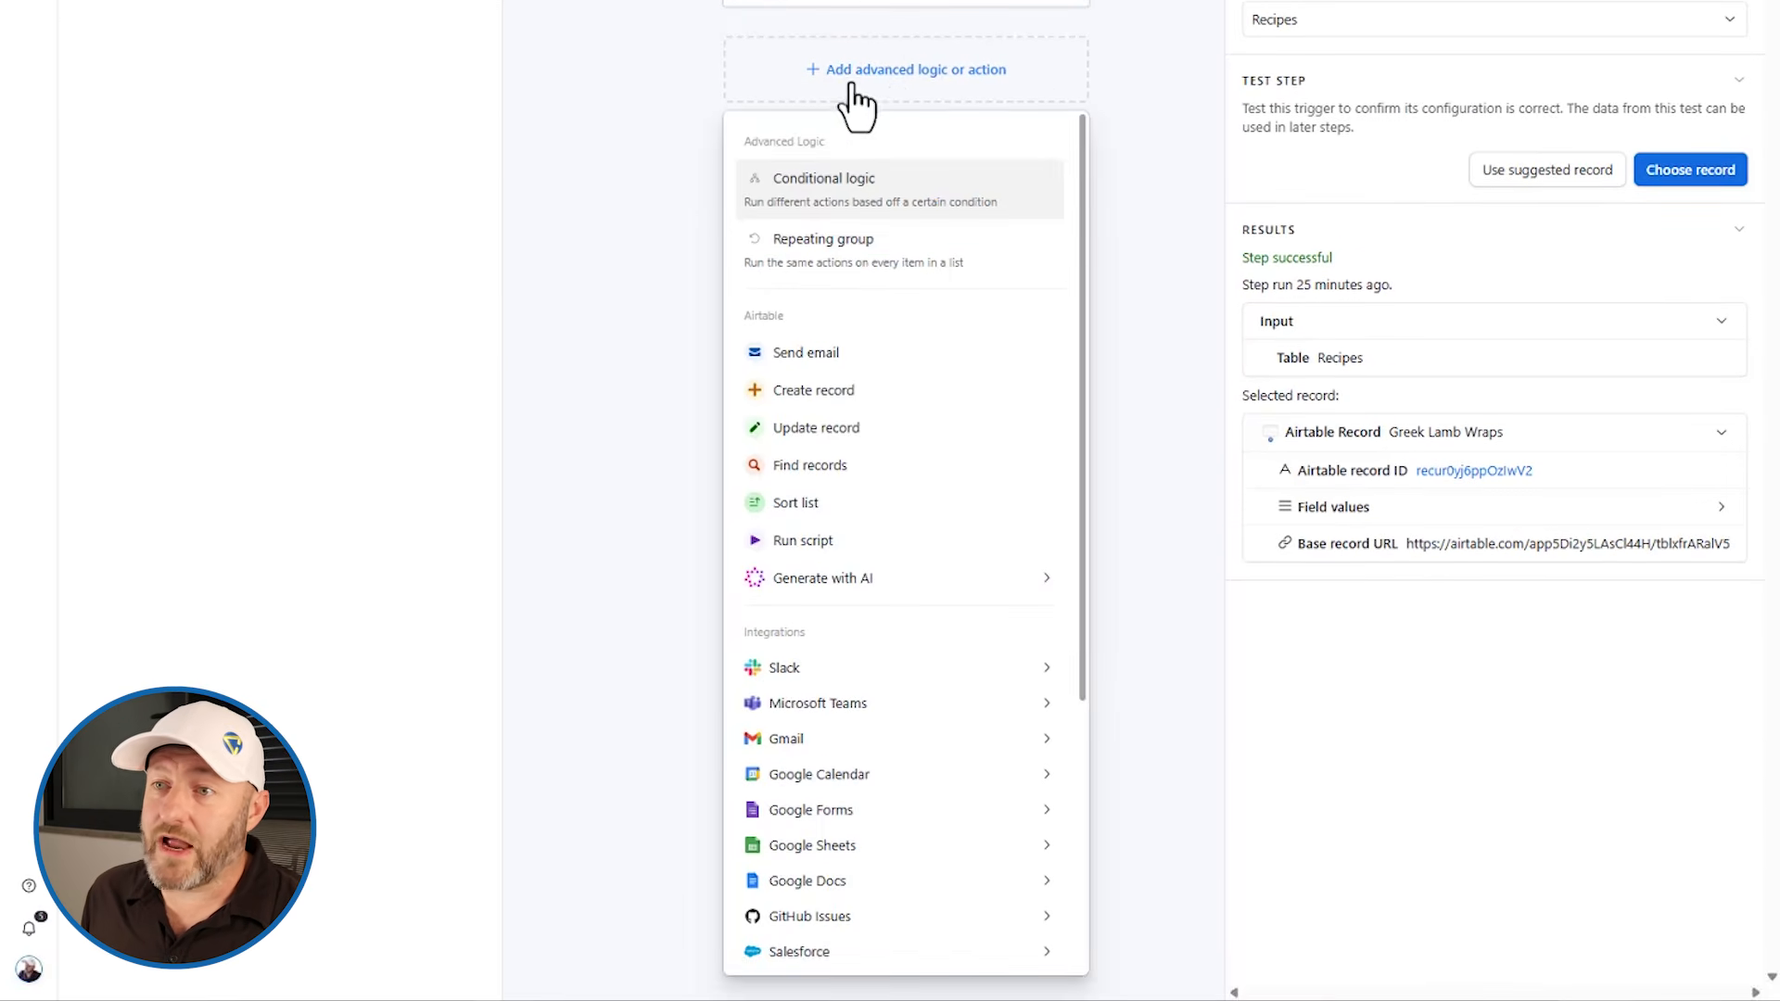
mouse_move(828, 595)
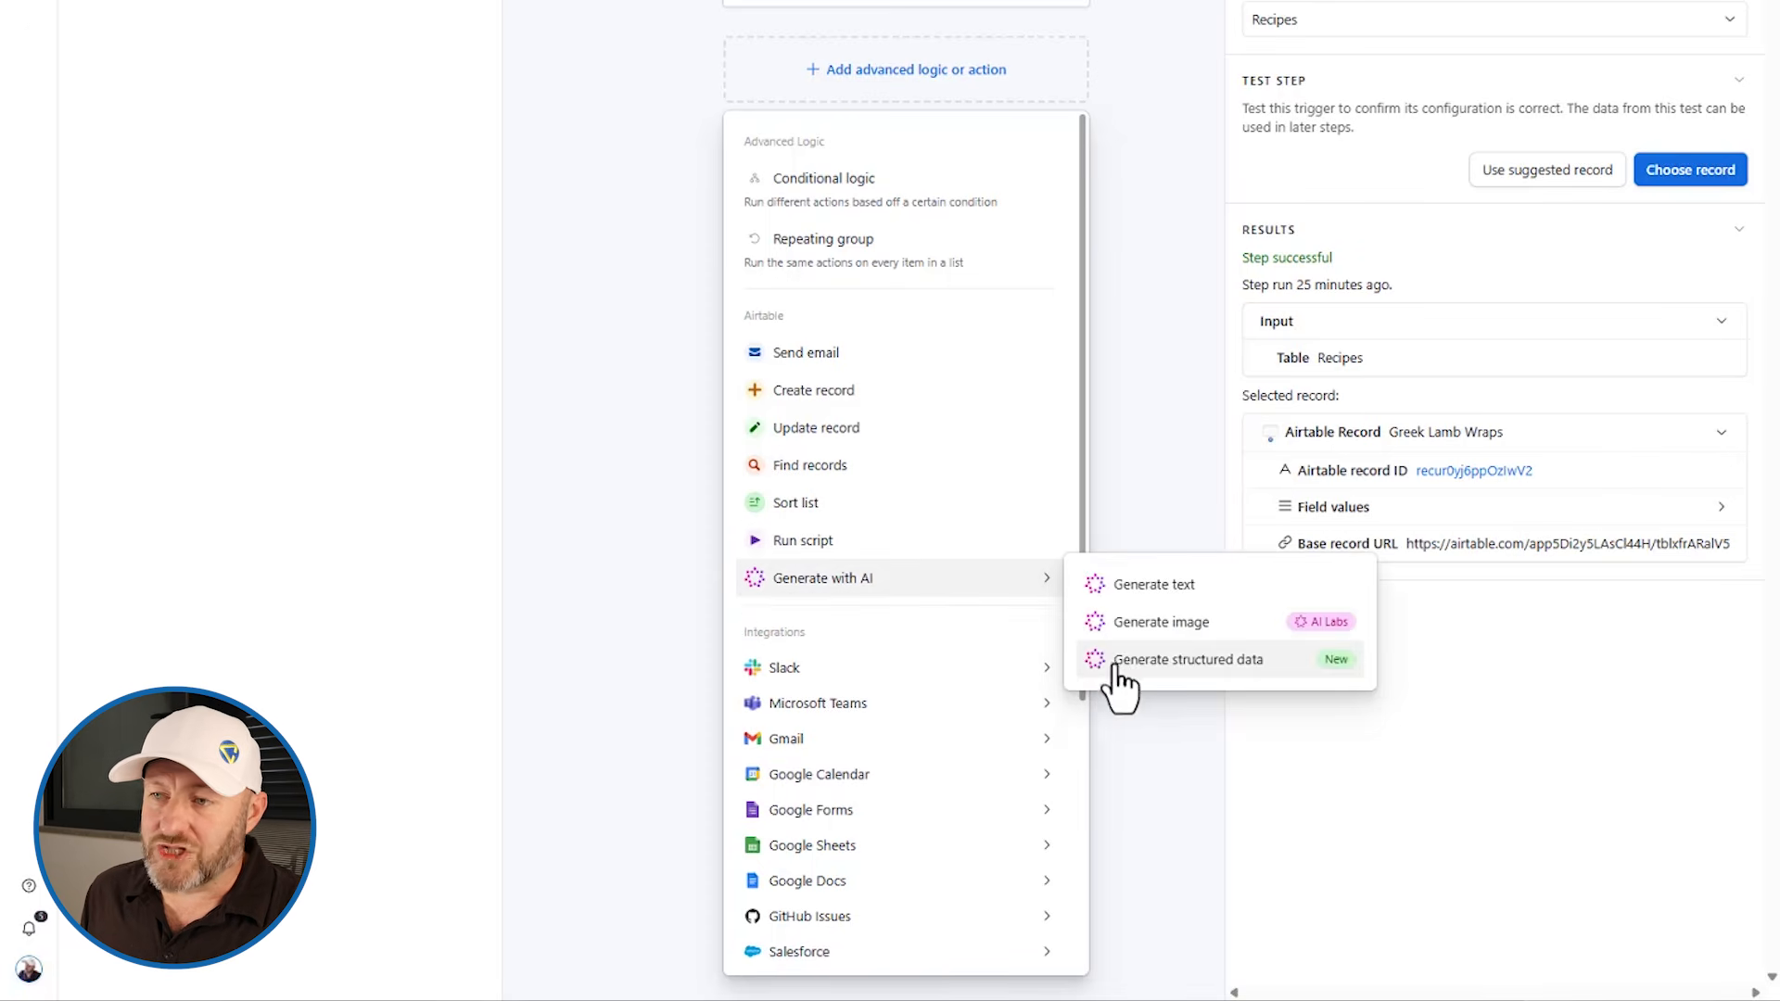
scroll(1189, 304, up, 4)
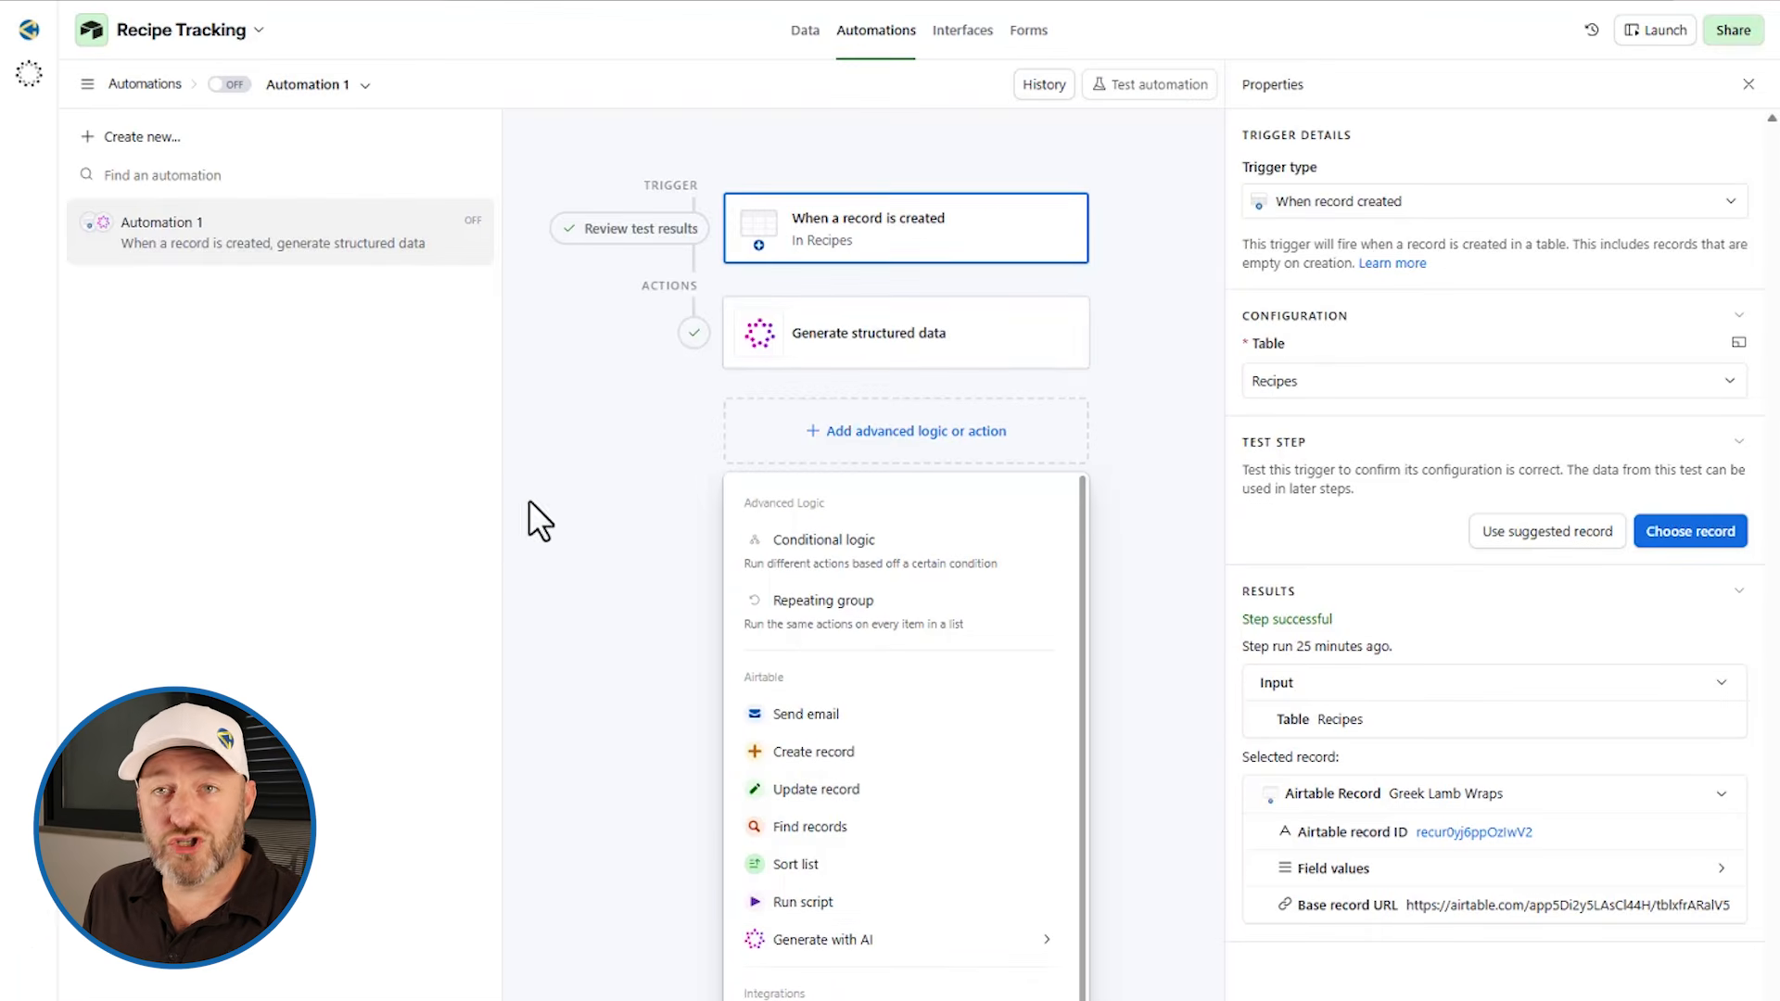
click(534, 509)
Step: Open the Generate structured data action and review its prompt and output schema
click(828, 350)
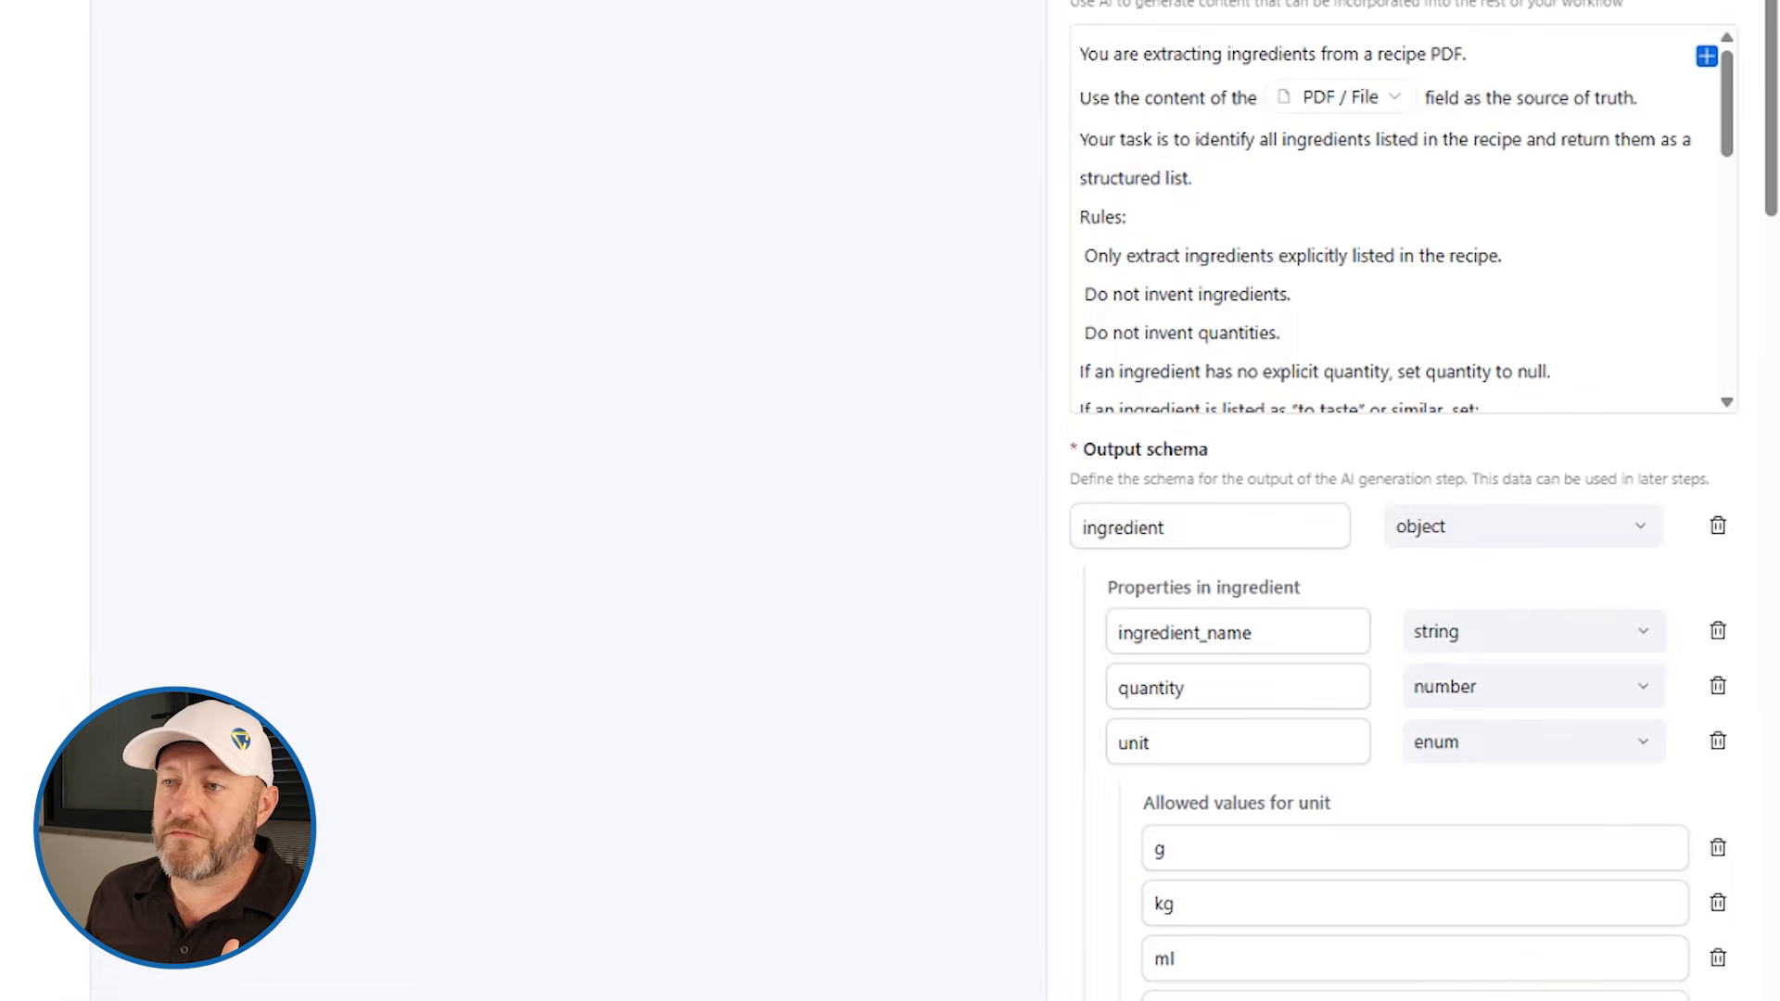
drag(1048, 19, 755, 56)
scroll(900, 250, down, 3)
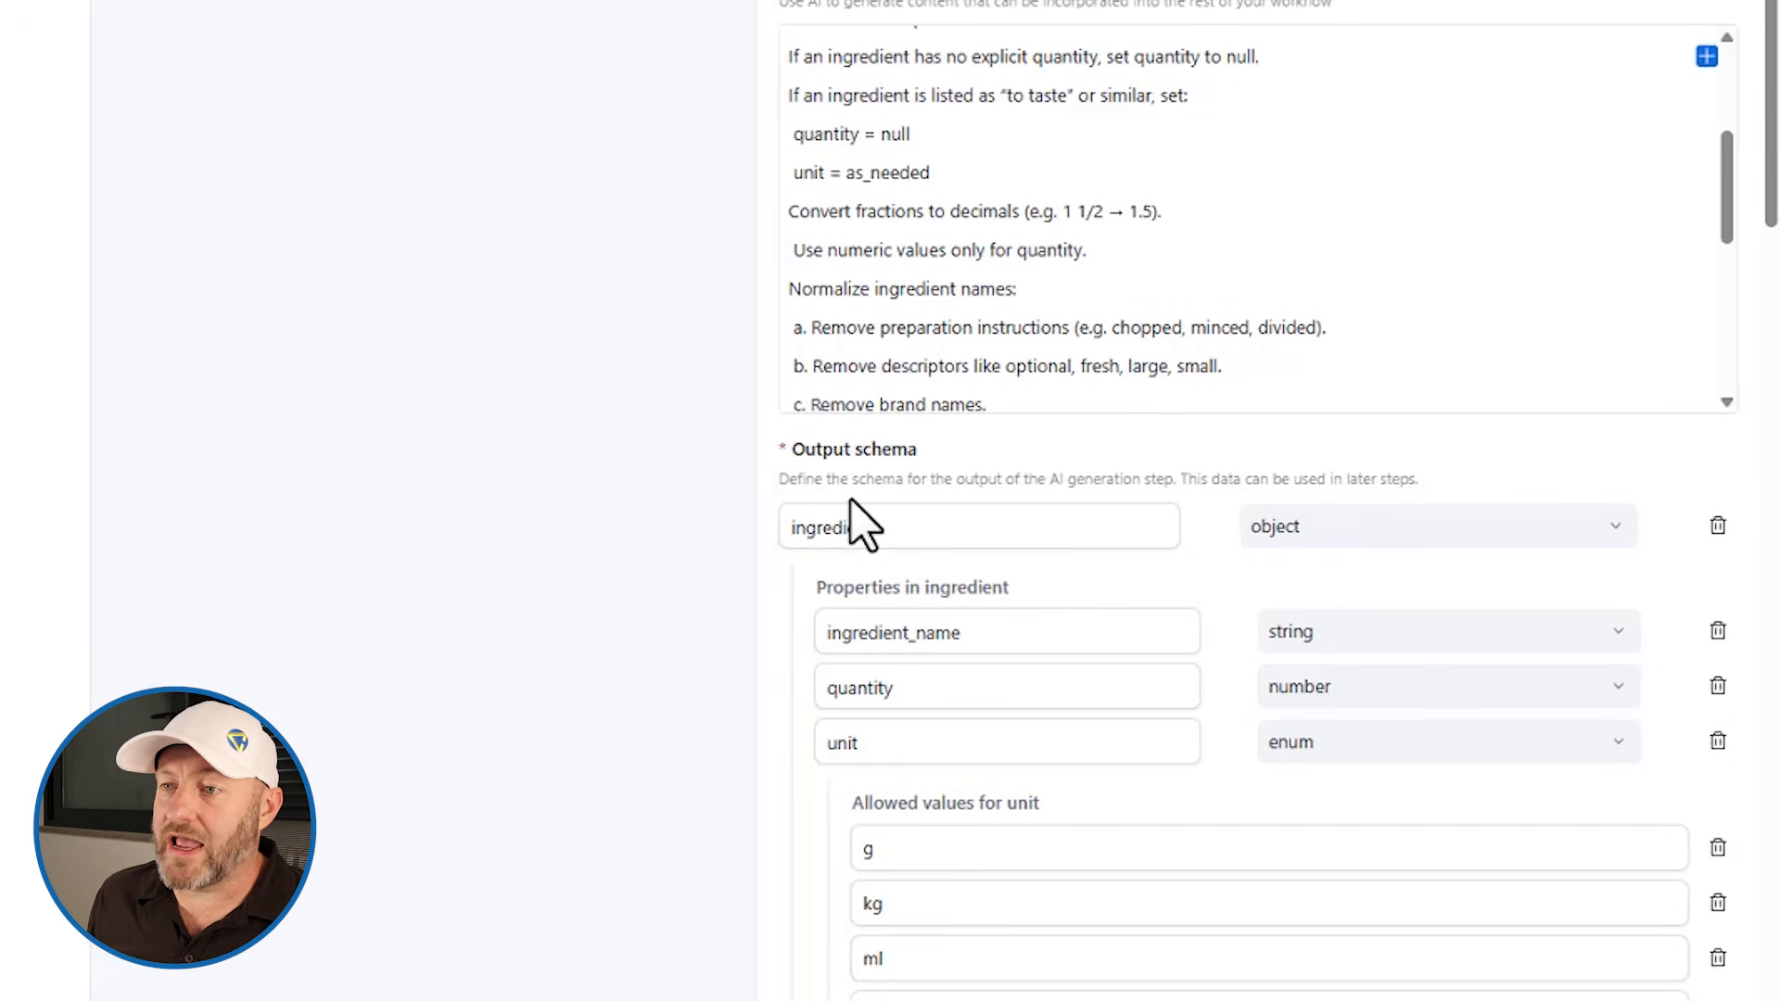
drag(787, 459, 910, 460)
click(950, 480)
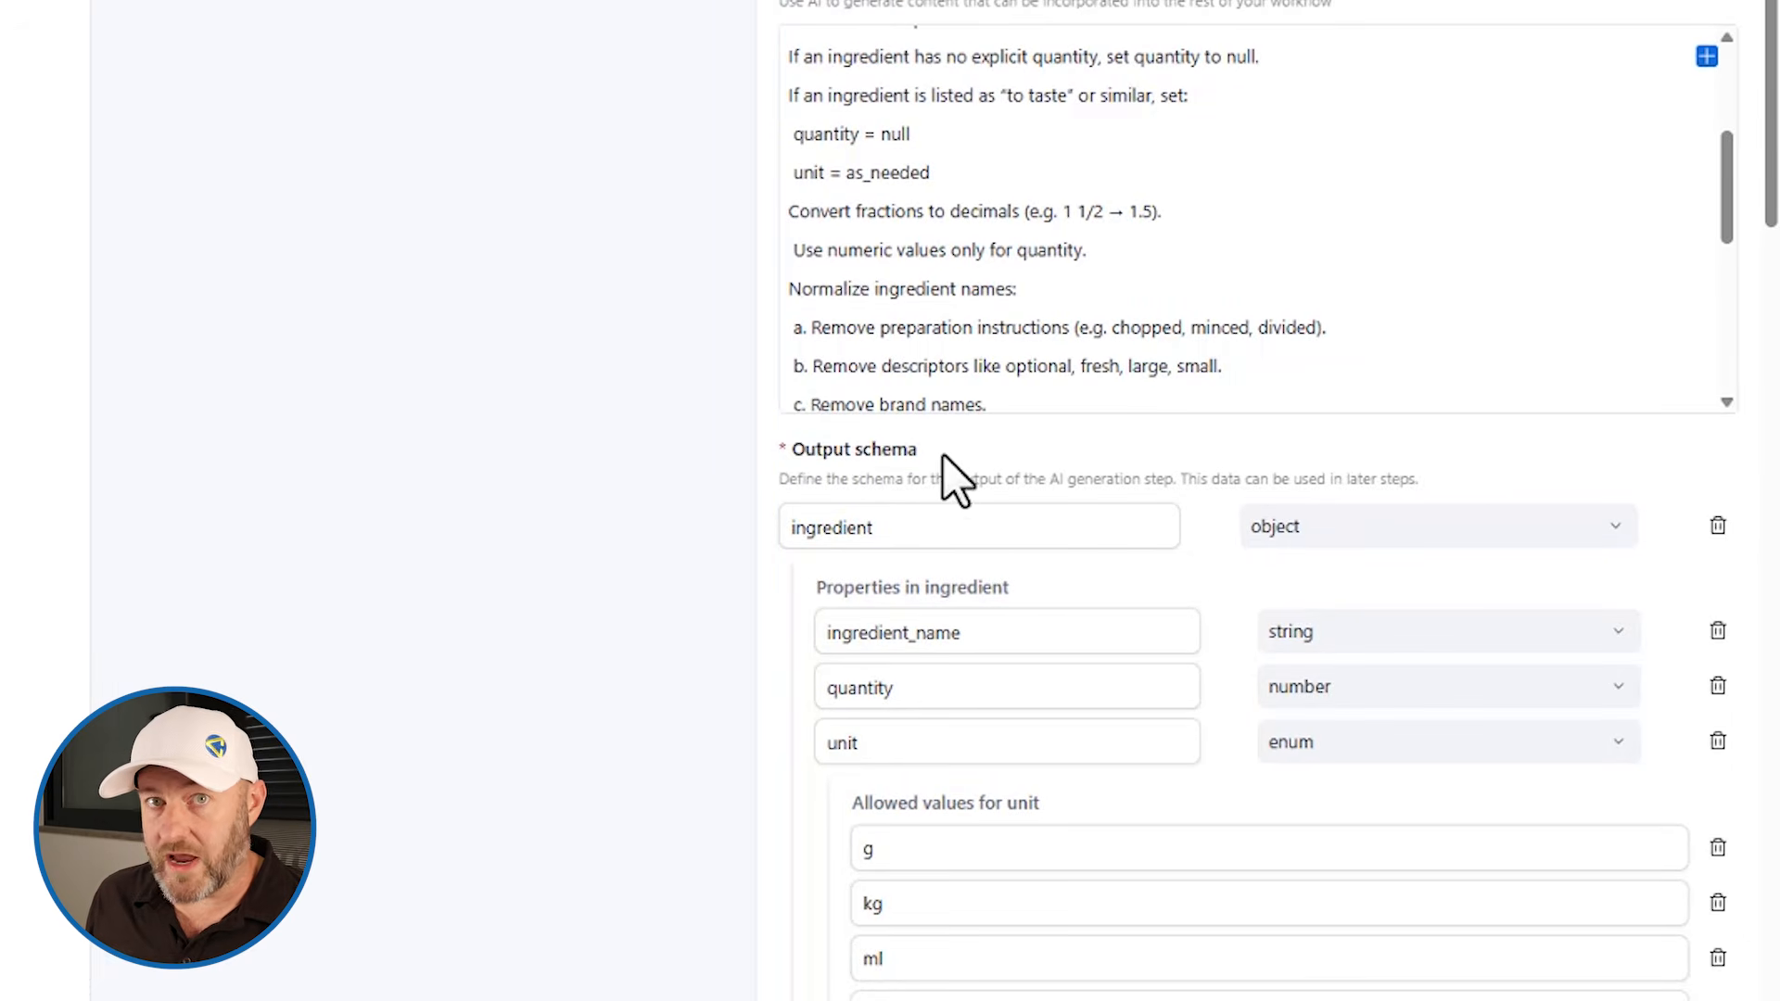
scroll(1042, 439, down, 5)
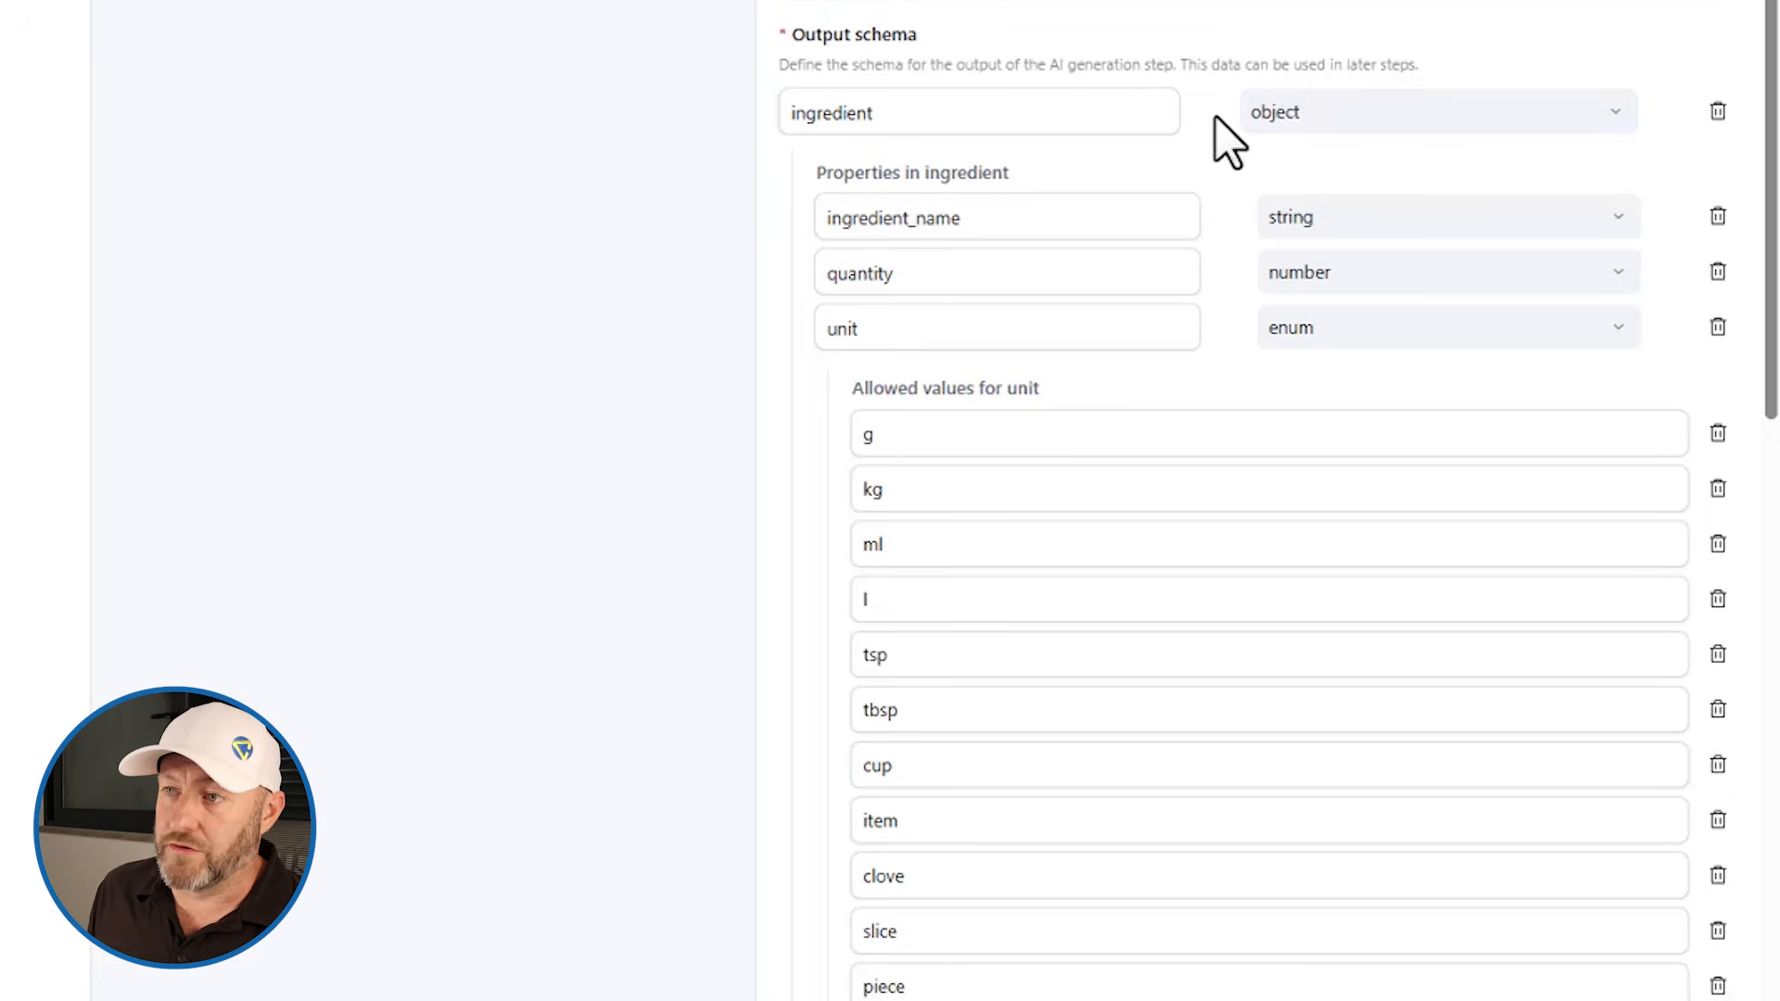
scroll(1196, 130, down, 2)
scroll(1173, 120, up, 1)
scroll(844, 121, up, 1)
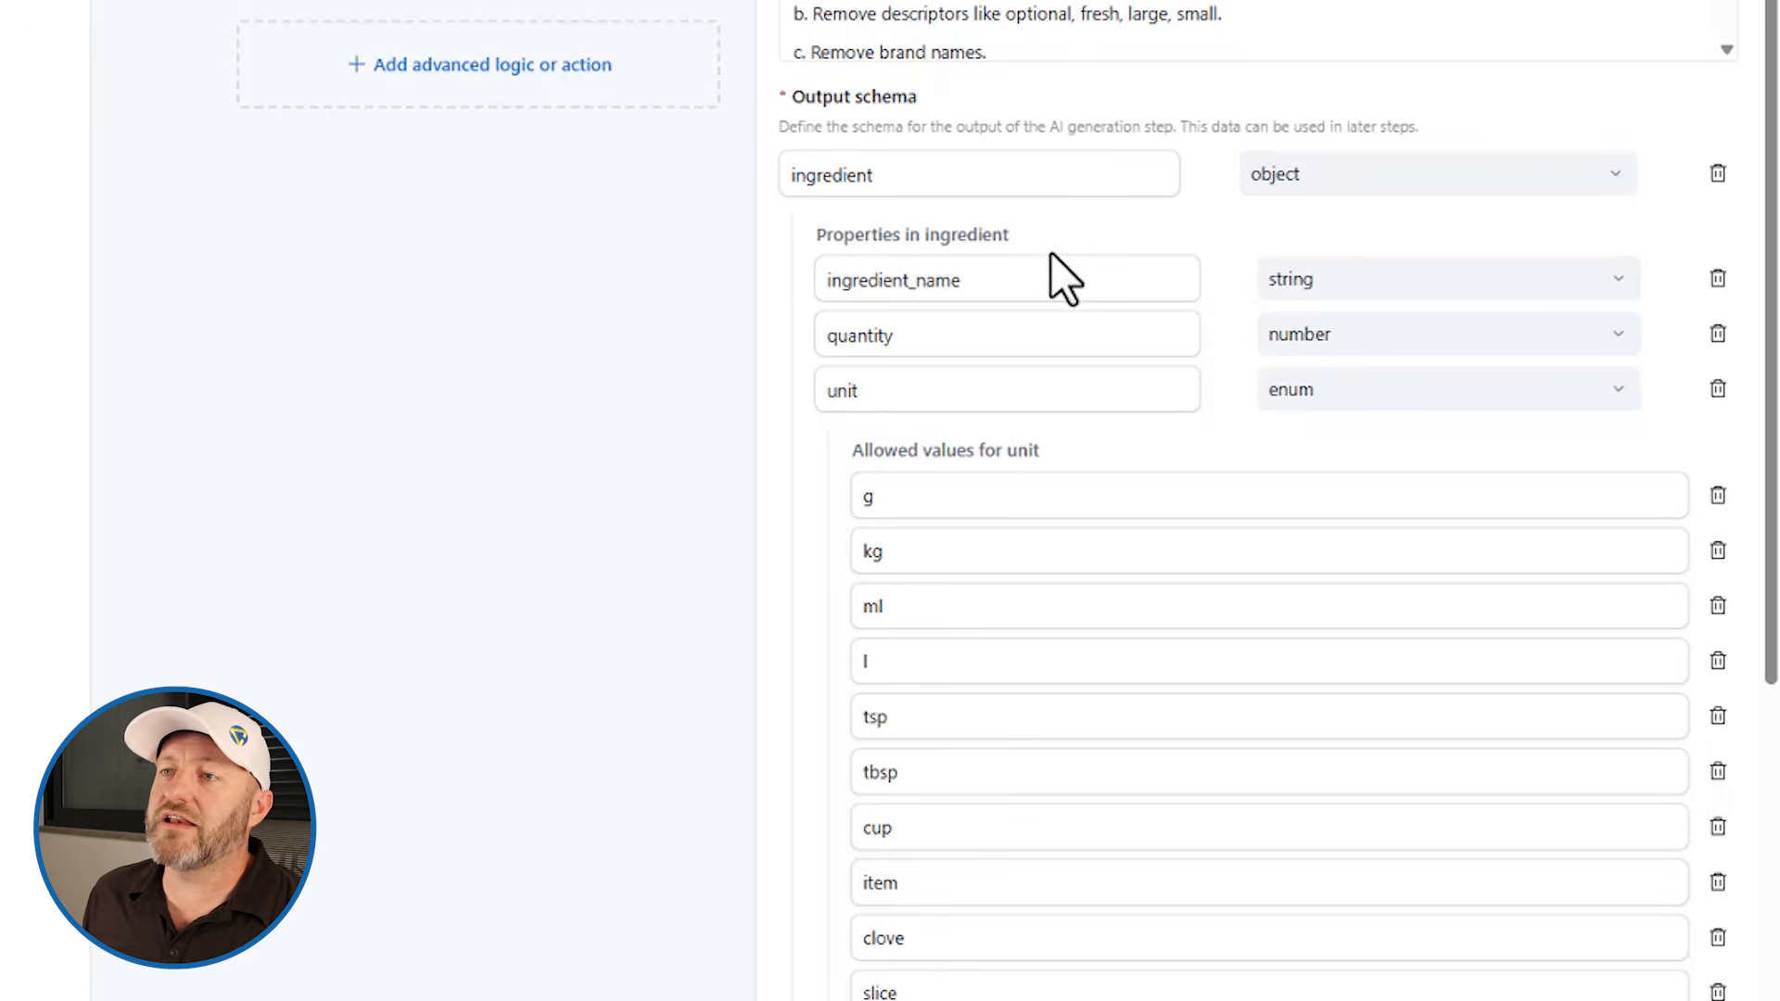
Step: Inspect the type options and allowed unit values of the ingredient_name, quantity and unit schema properties
drag(909, 236, 1033, 248)
click(826, 244)
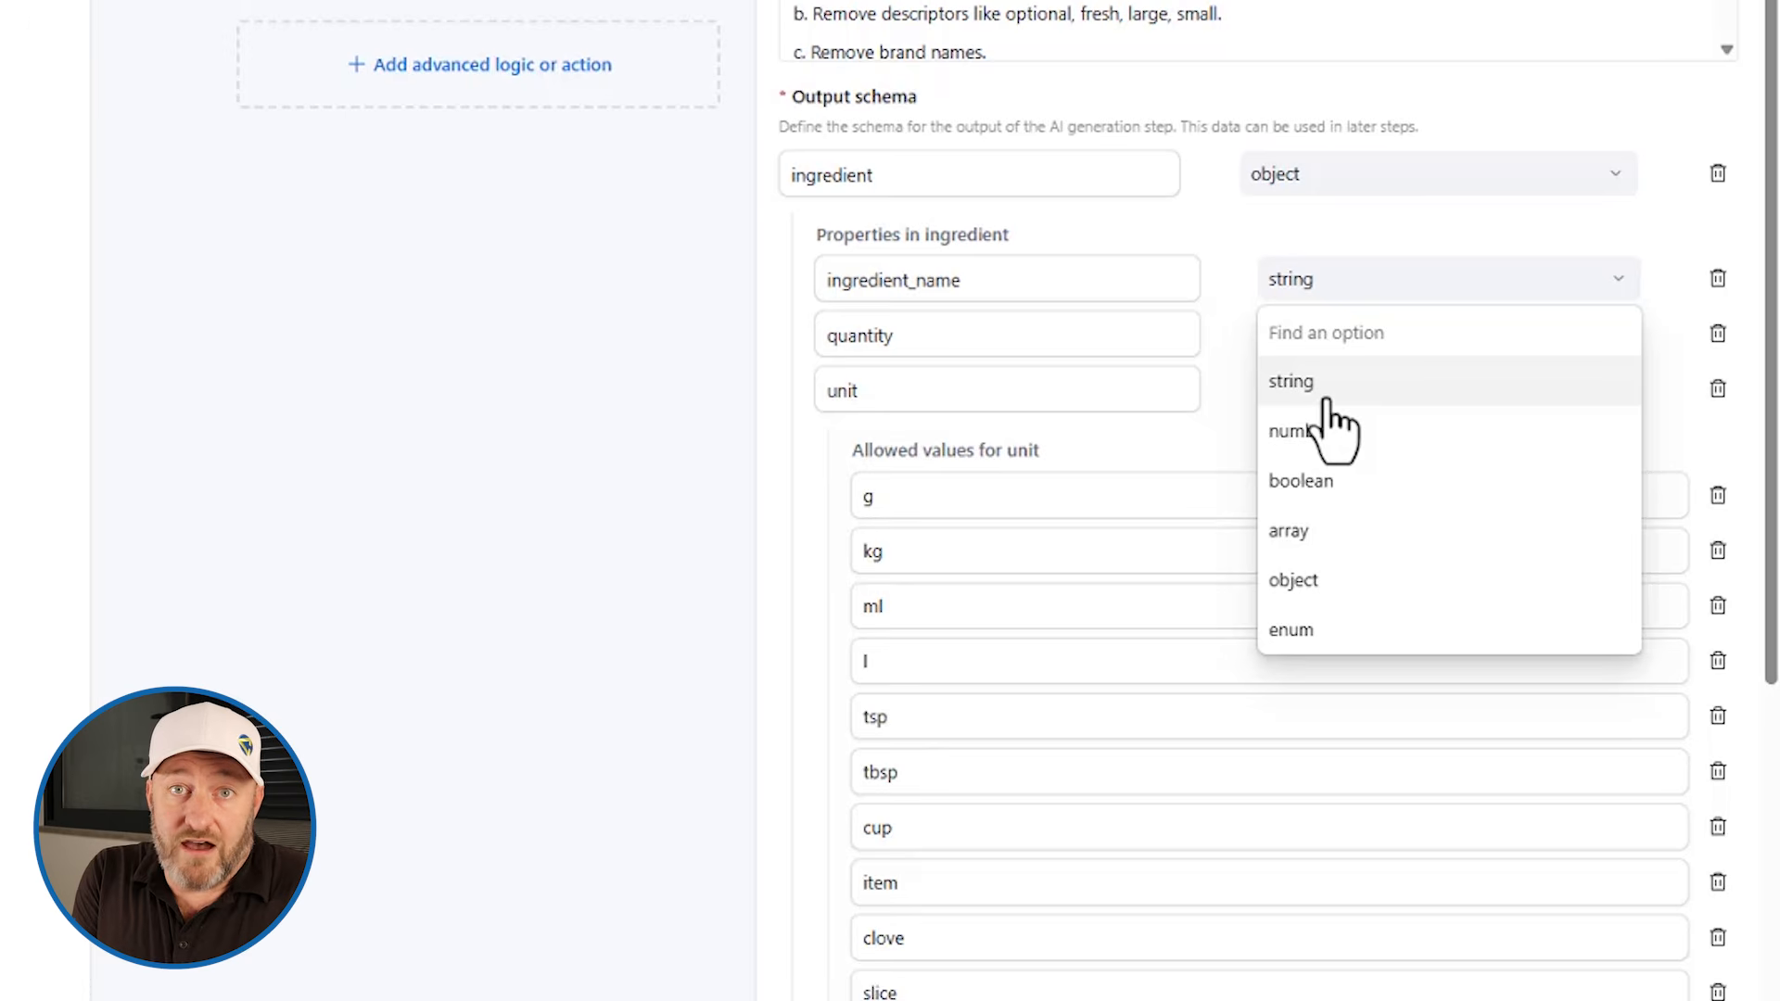
click(1221, 336)
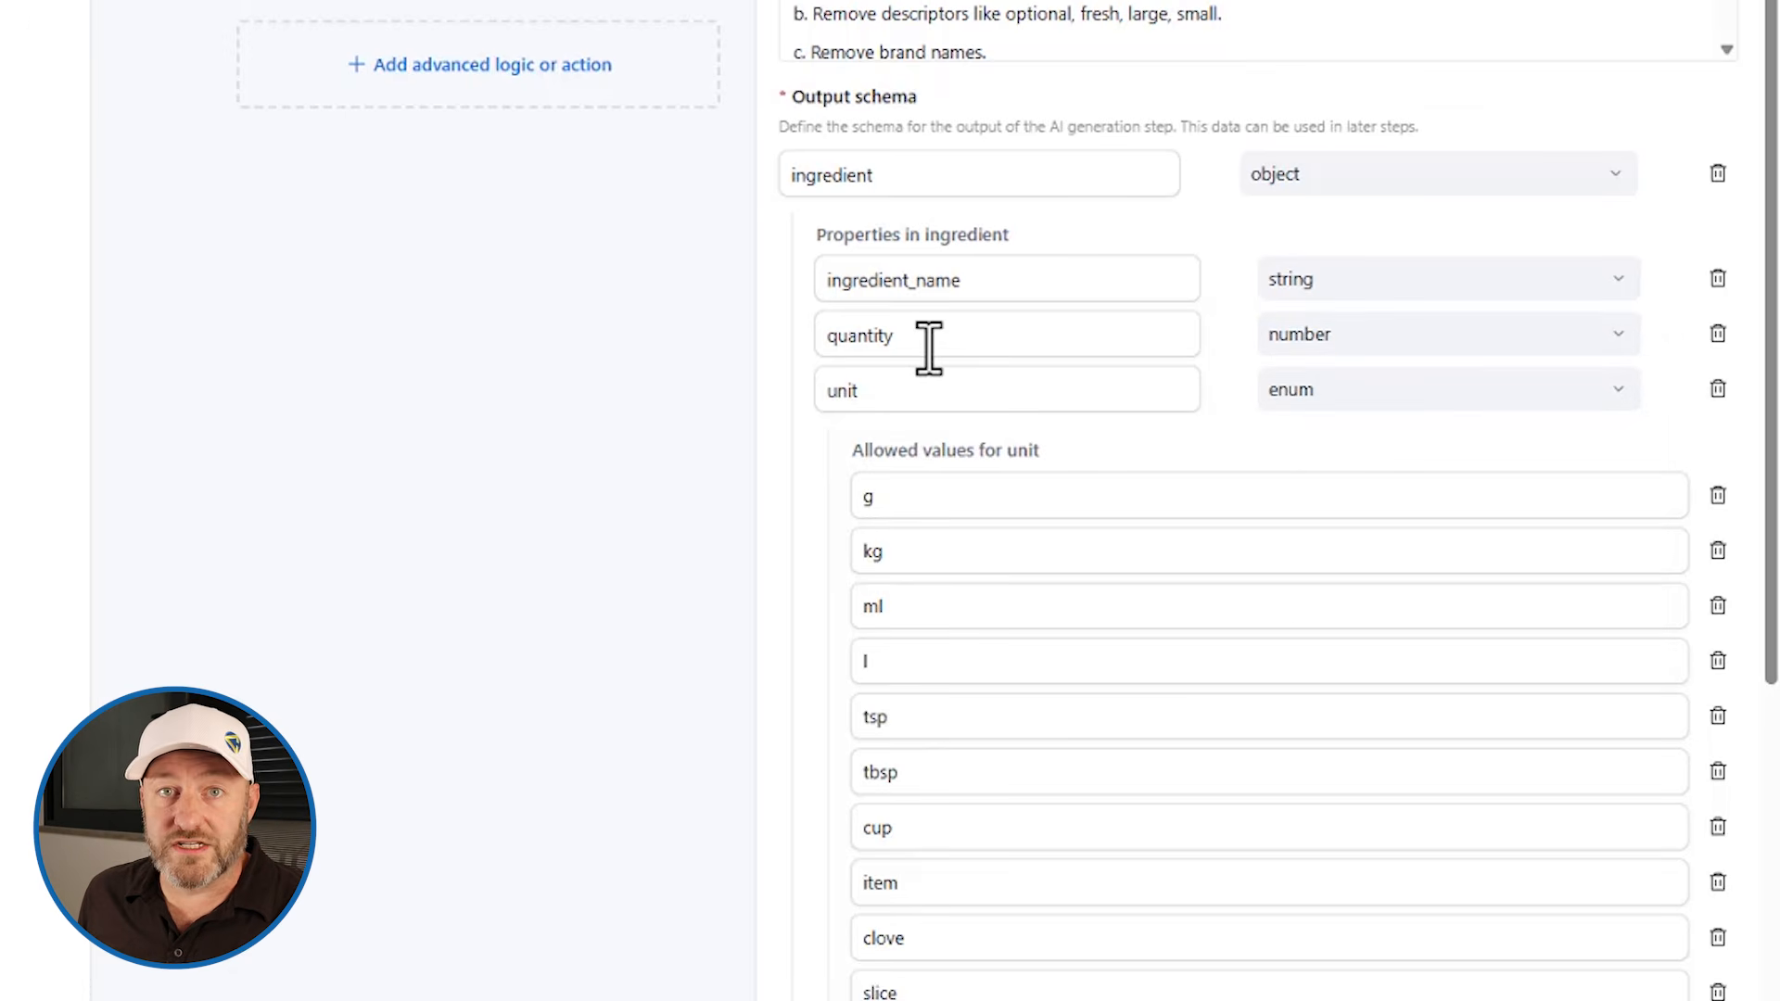
click(1496, 334)
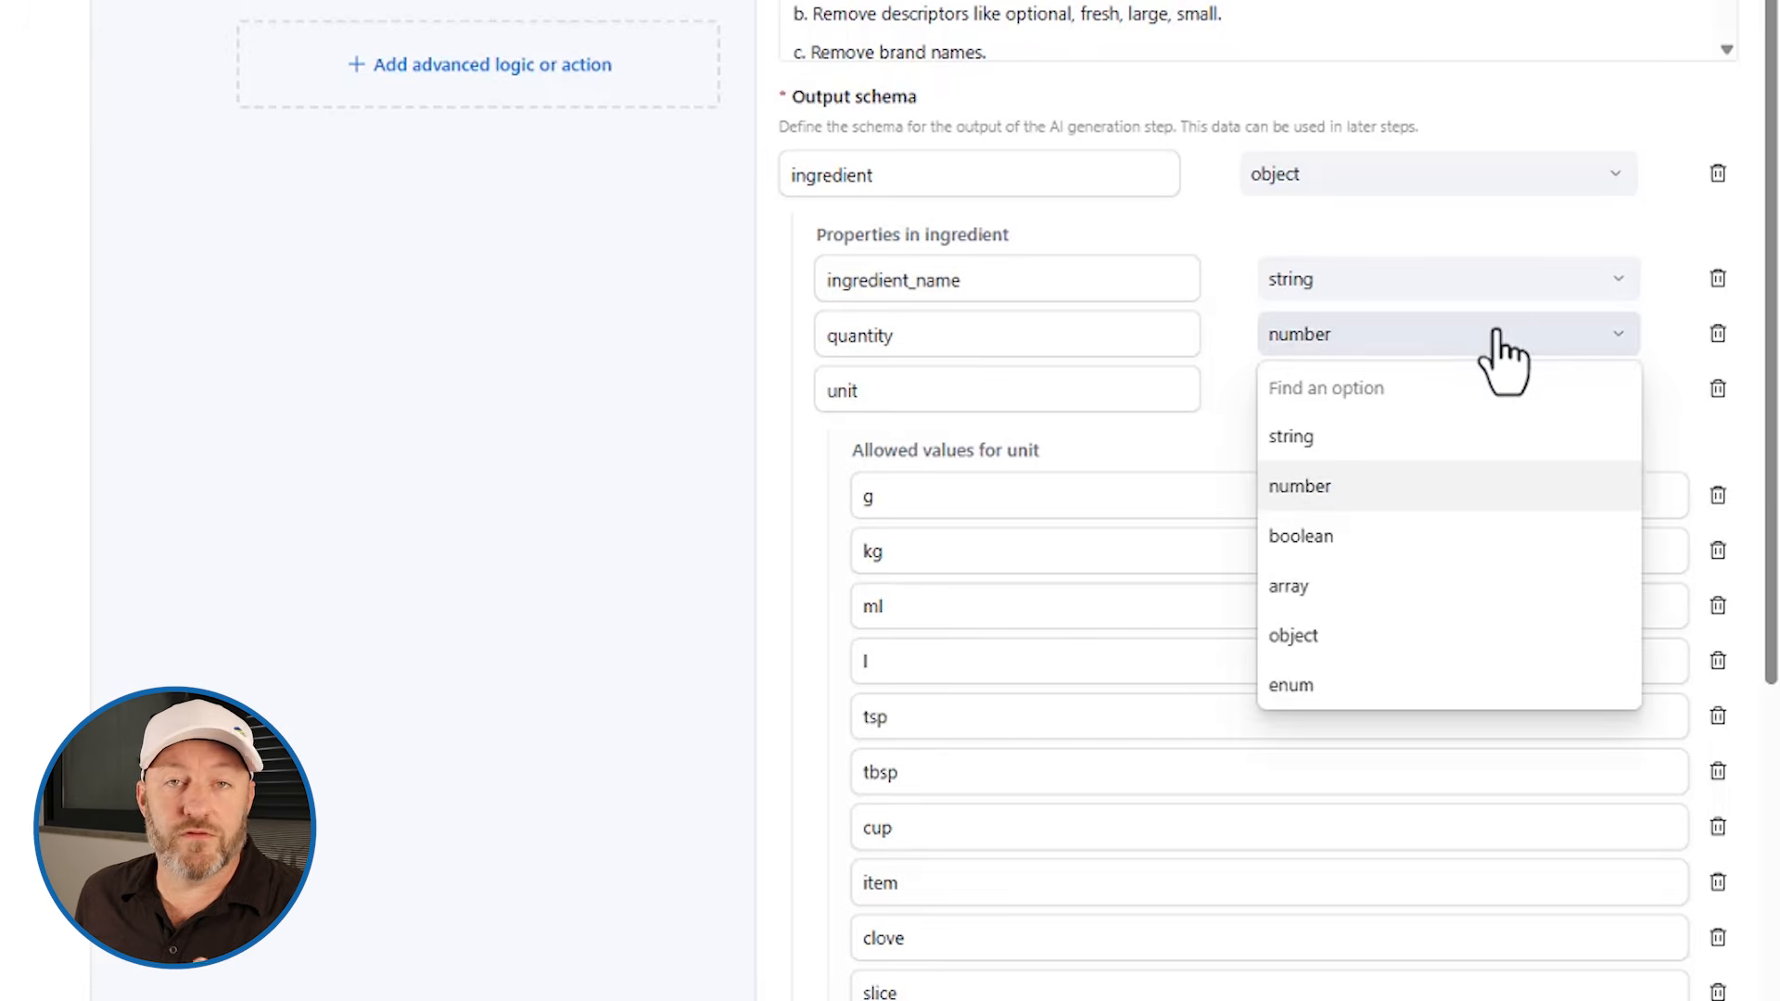
click(1243, 329)
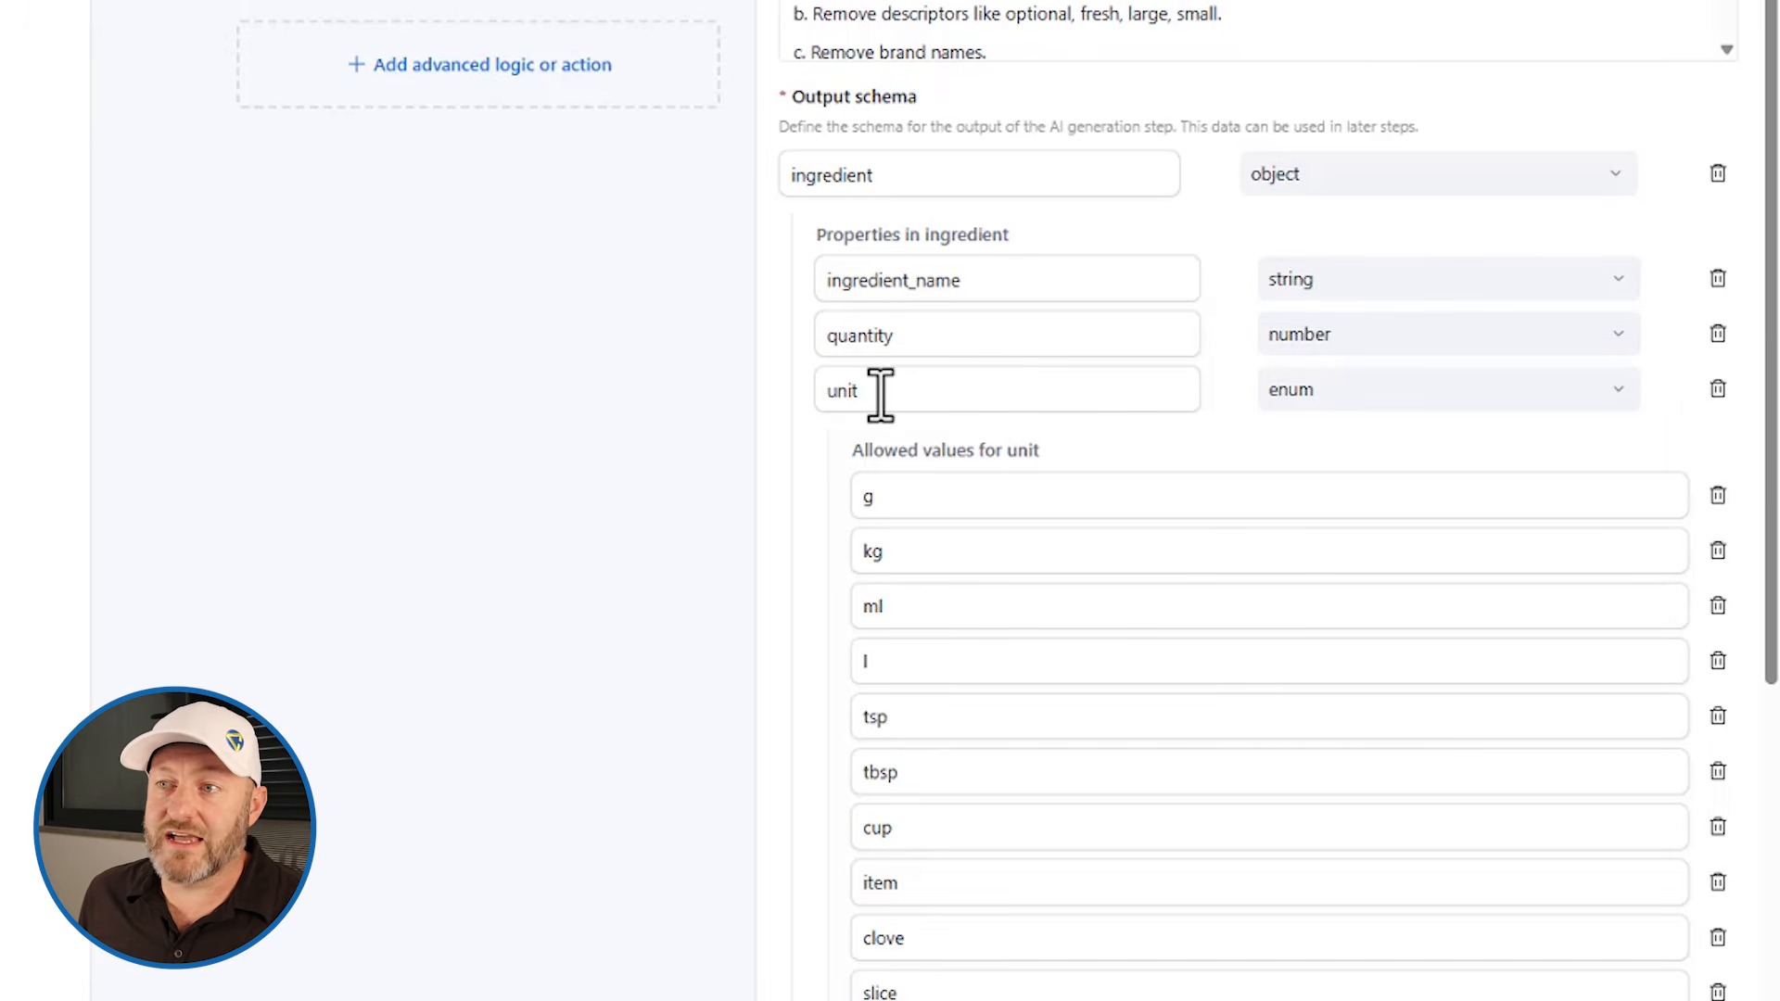
click(880, 398)
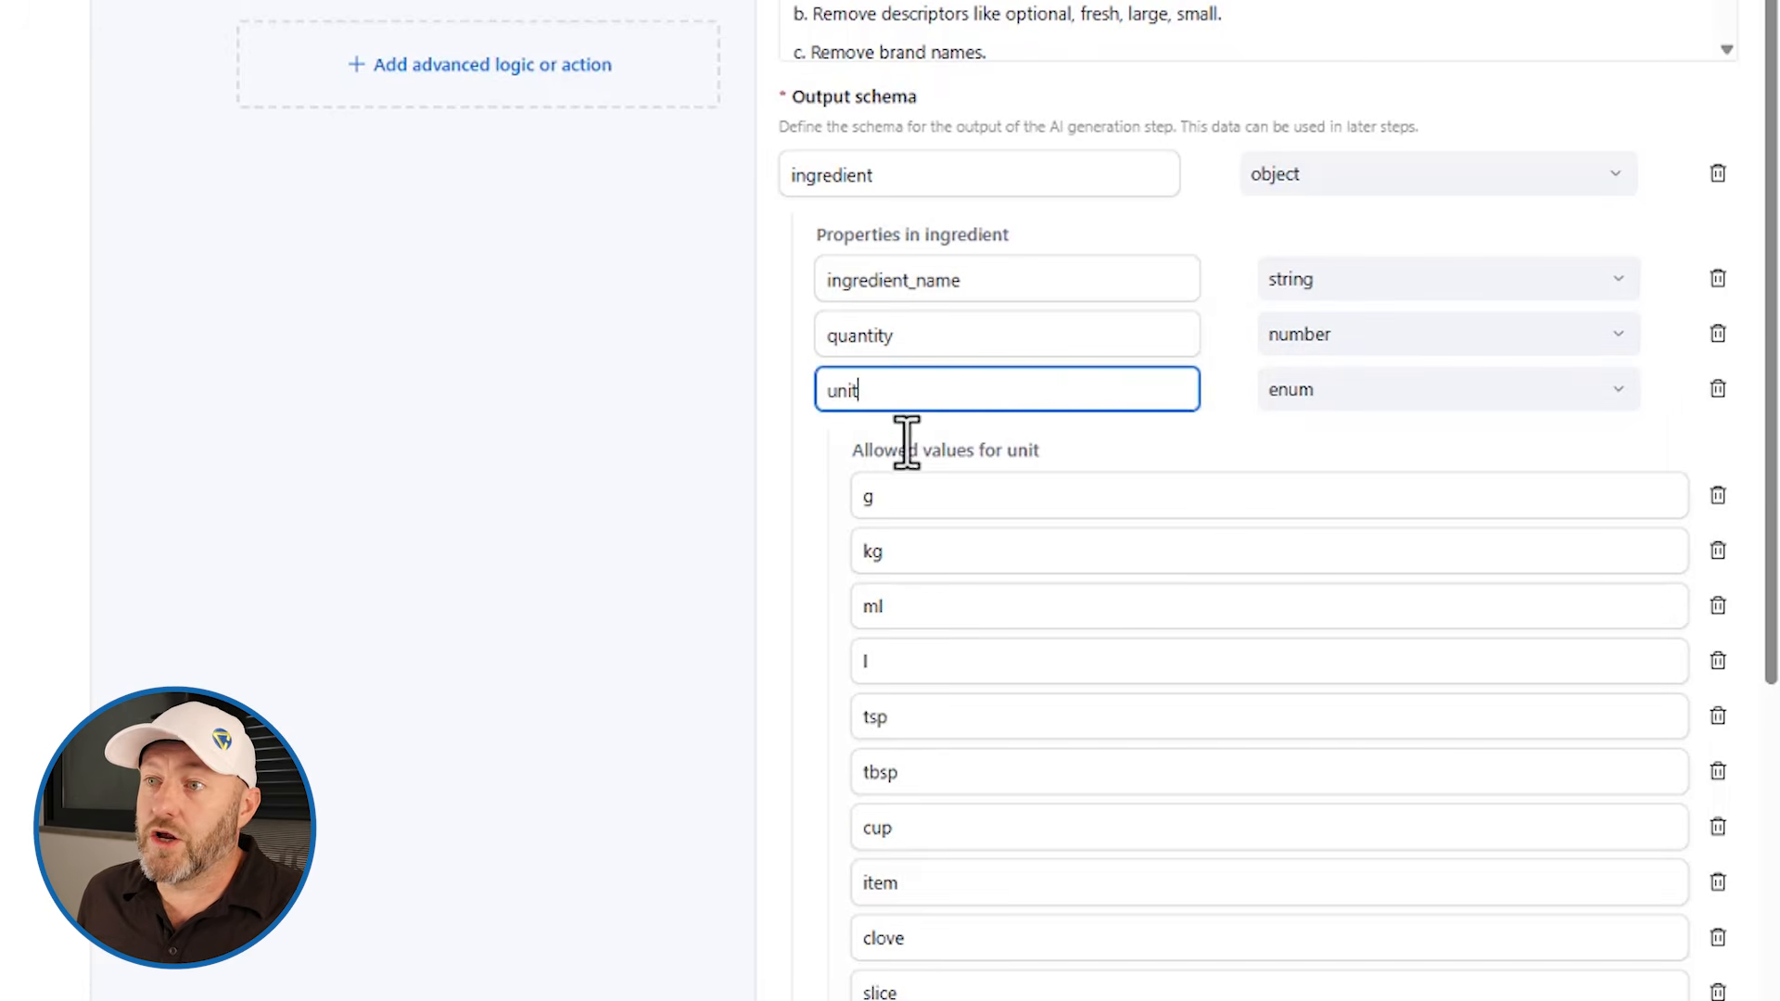
drag(887, 398, 813, 392)
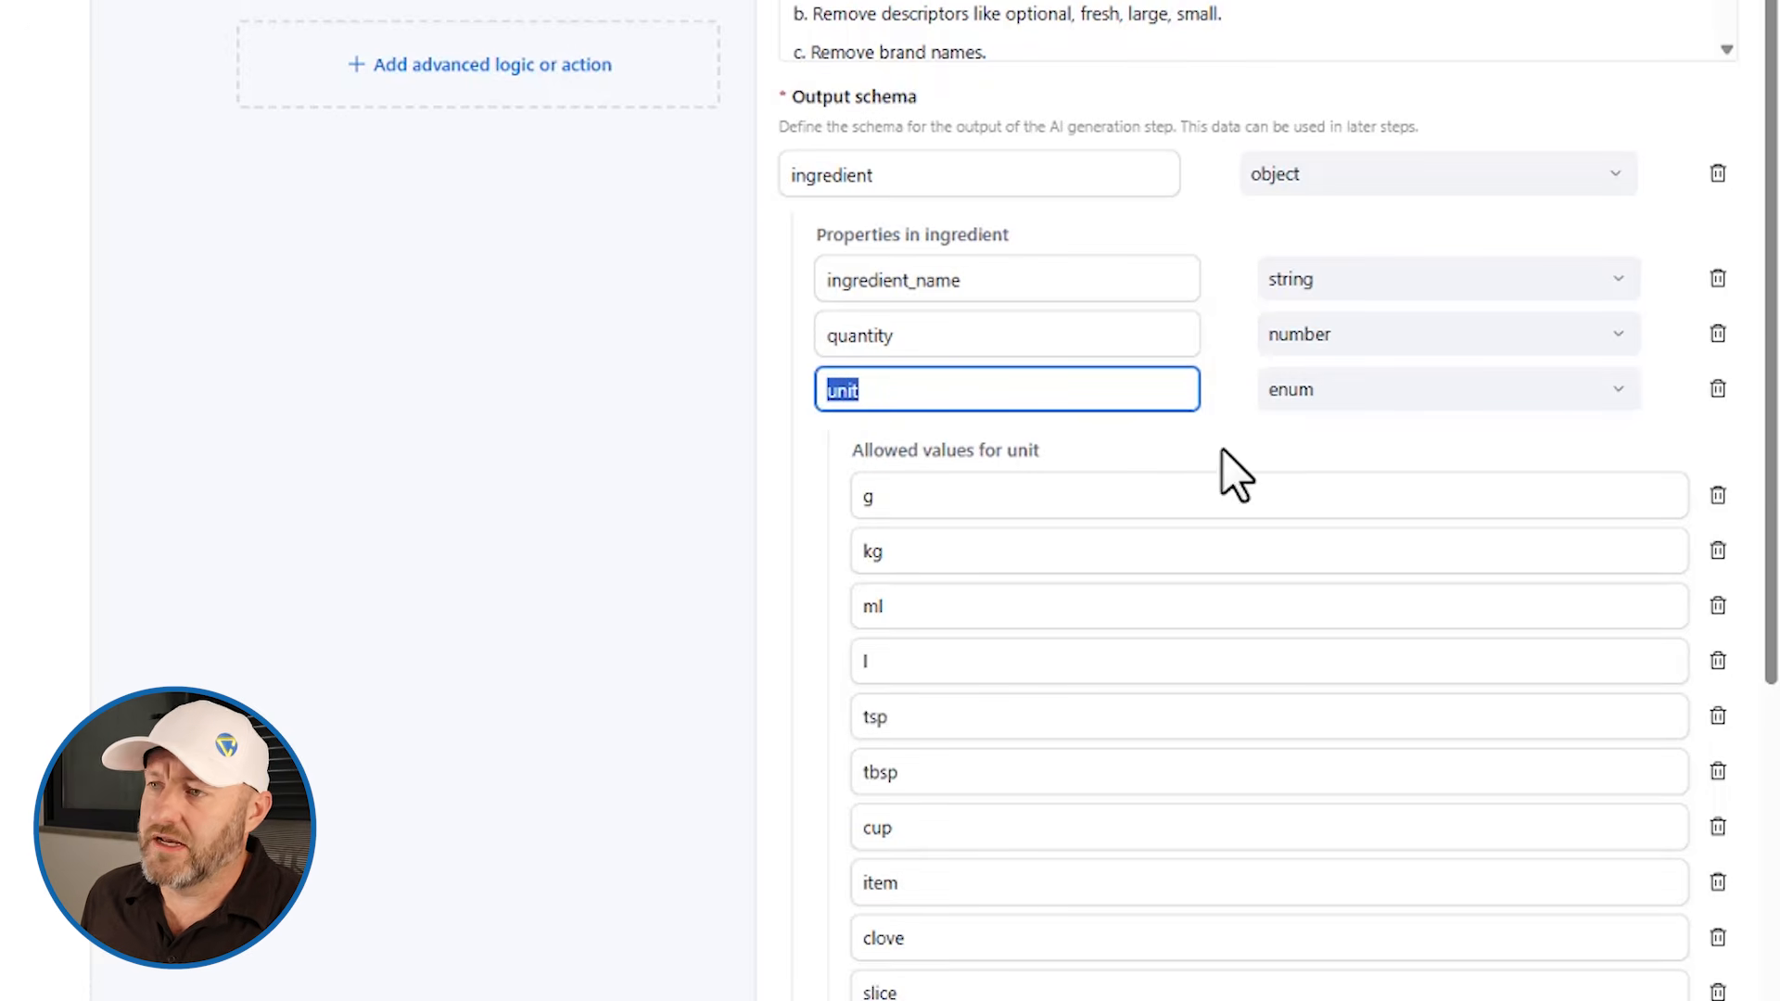
click(1240, 426)
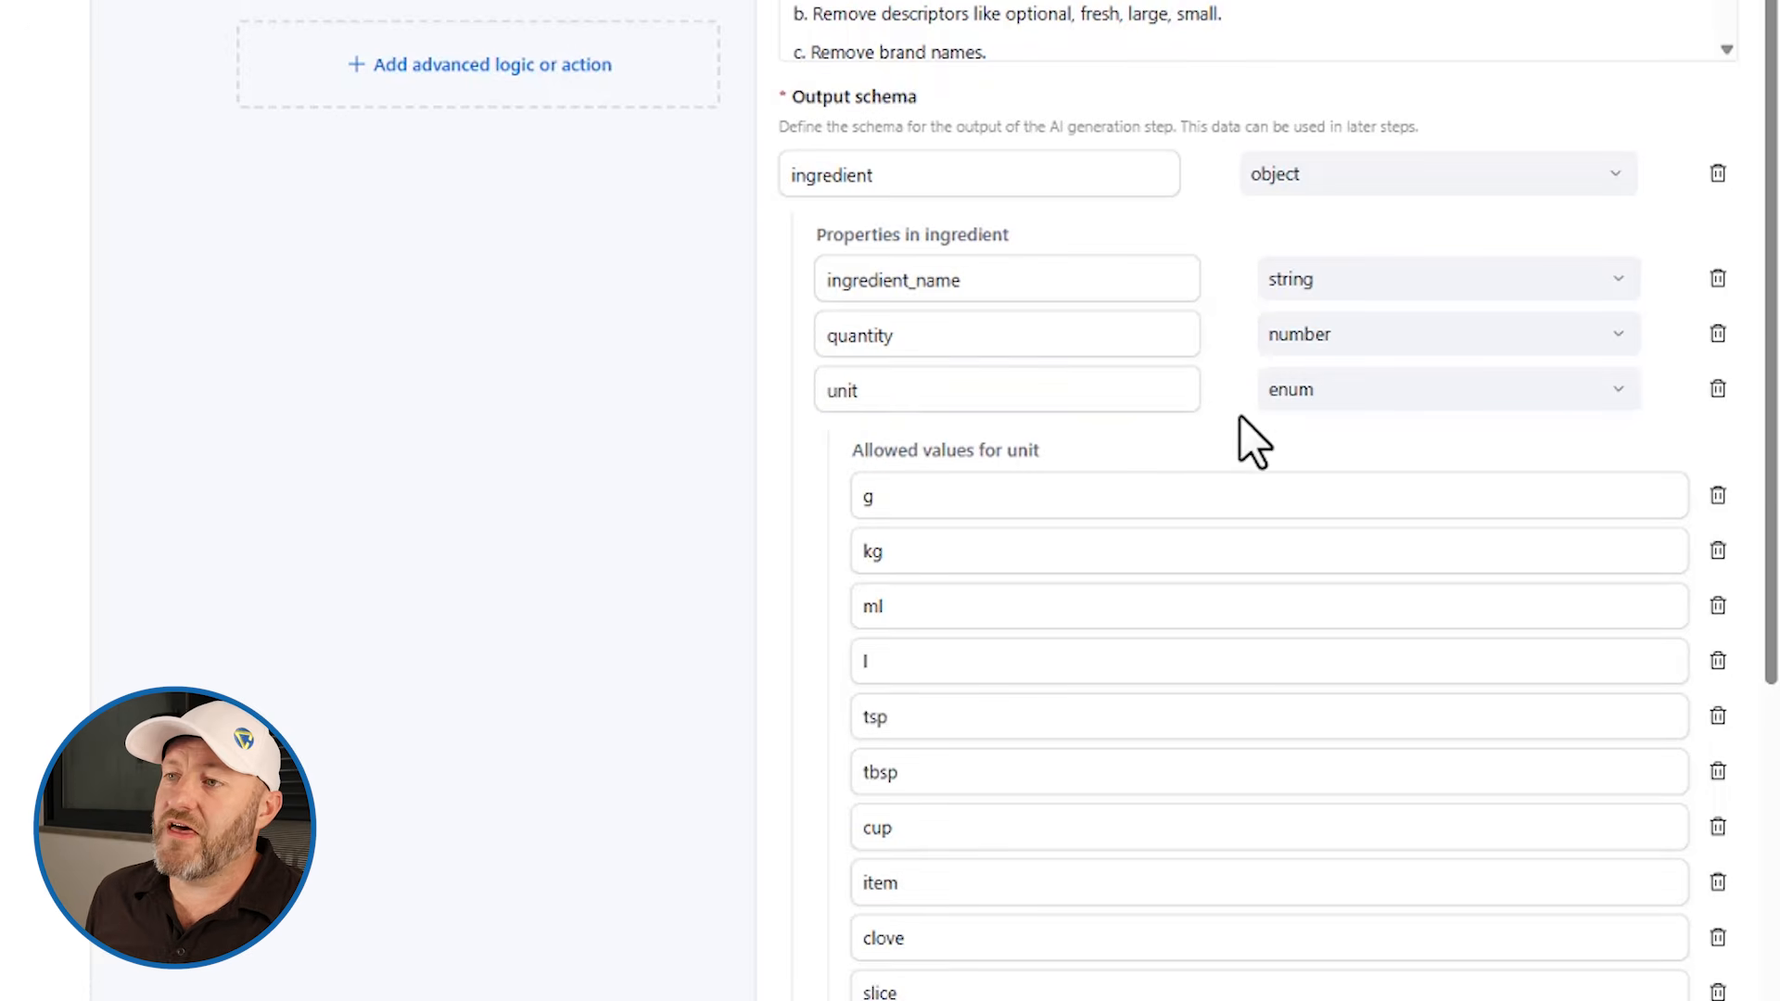
click(1305, 402)
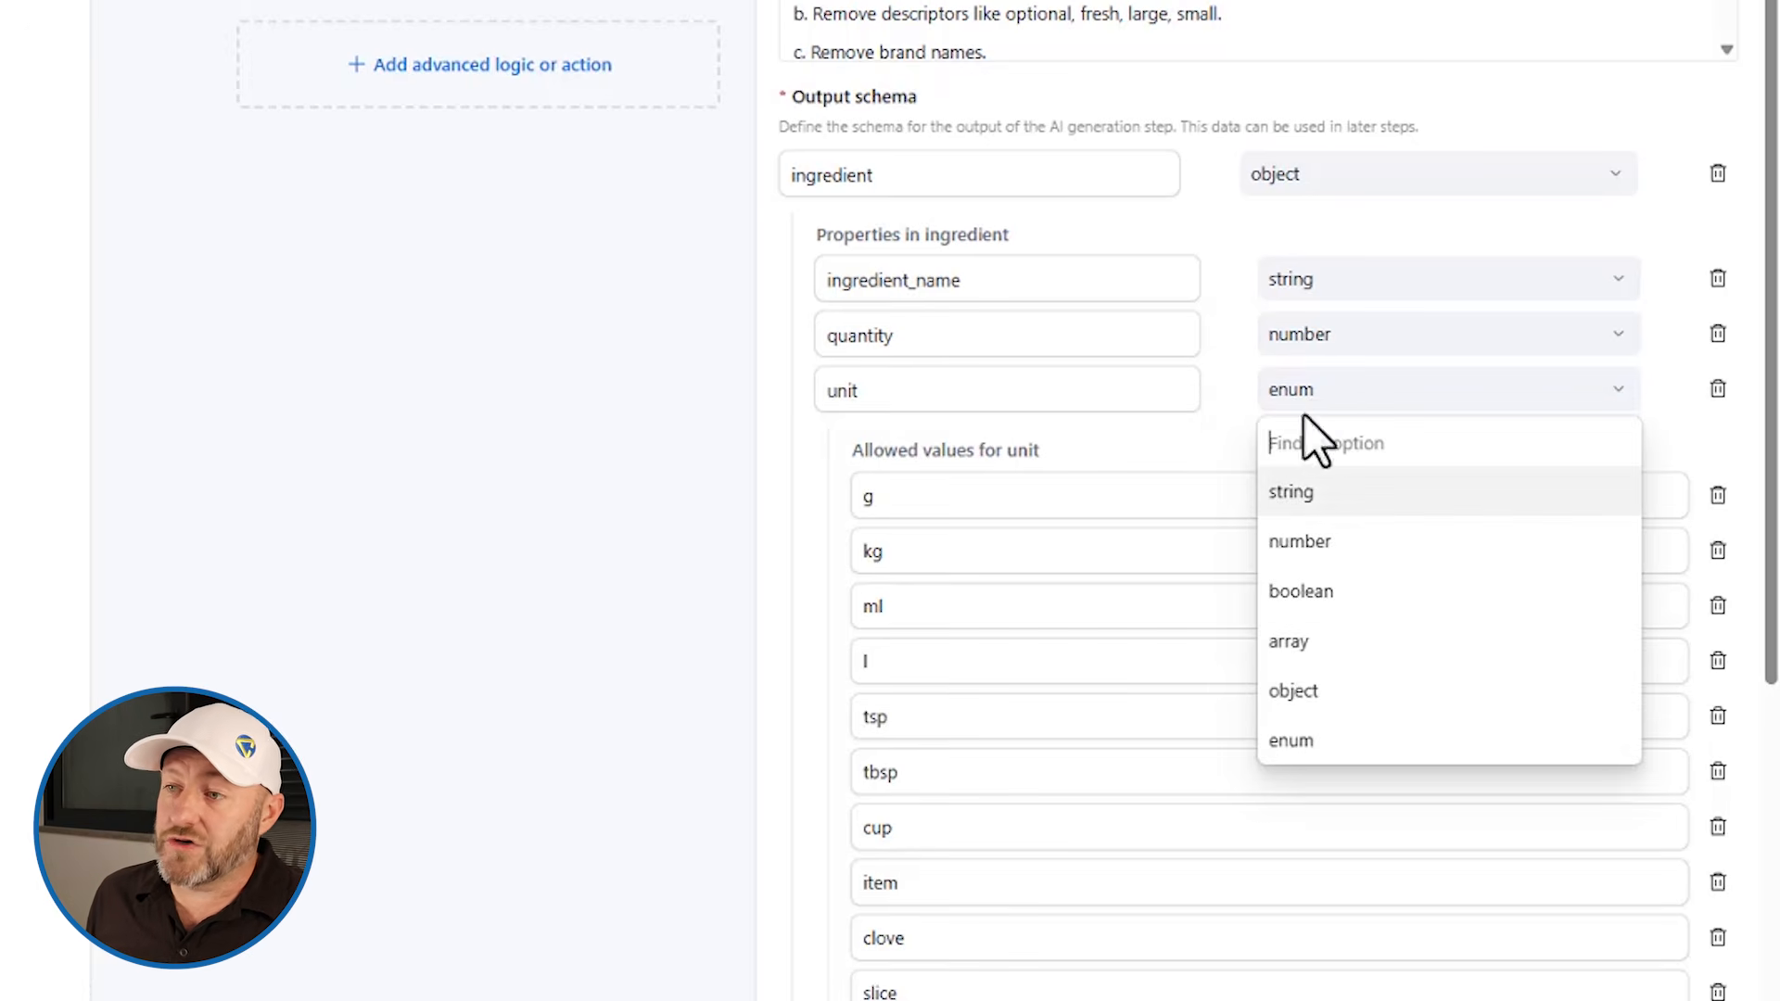
click(1232, 417)
scroll(1212, 417, down, 3)
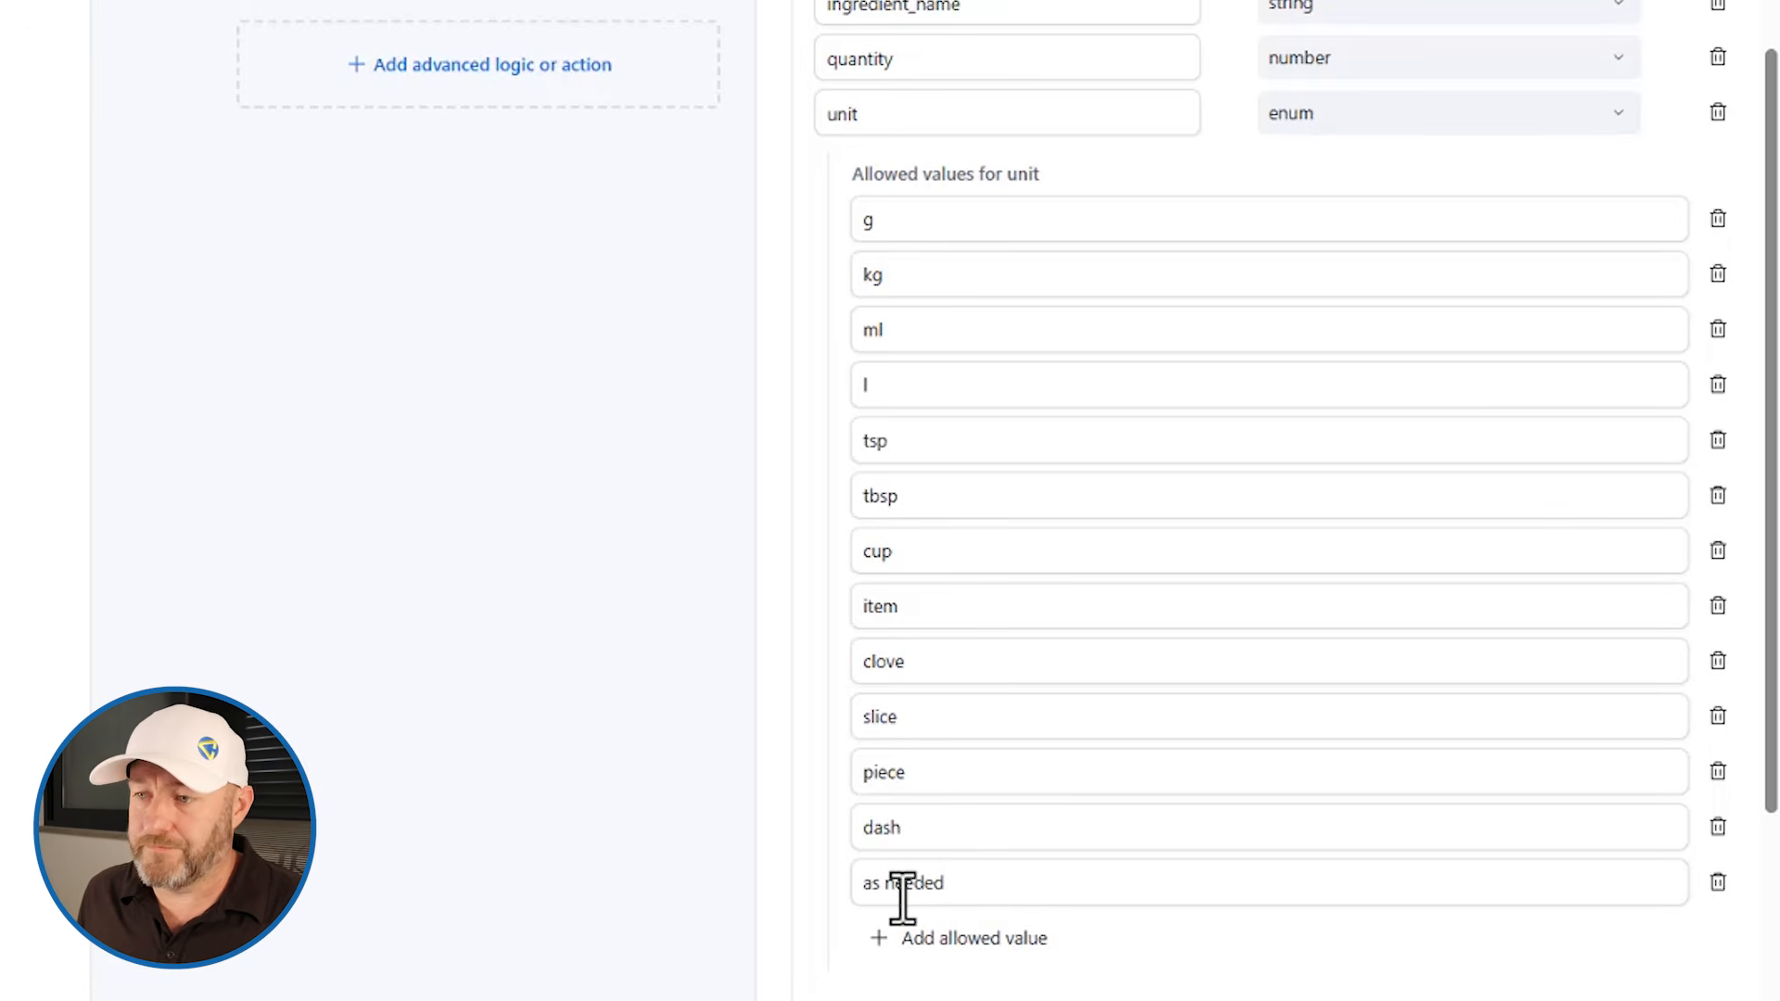
Step: Browse the trigger record's fields available for insertion into the AI prompt without inserting any
scroll(914, 882, up, 2)
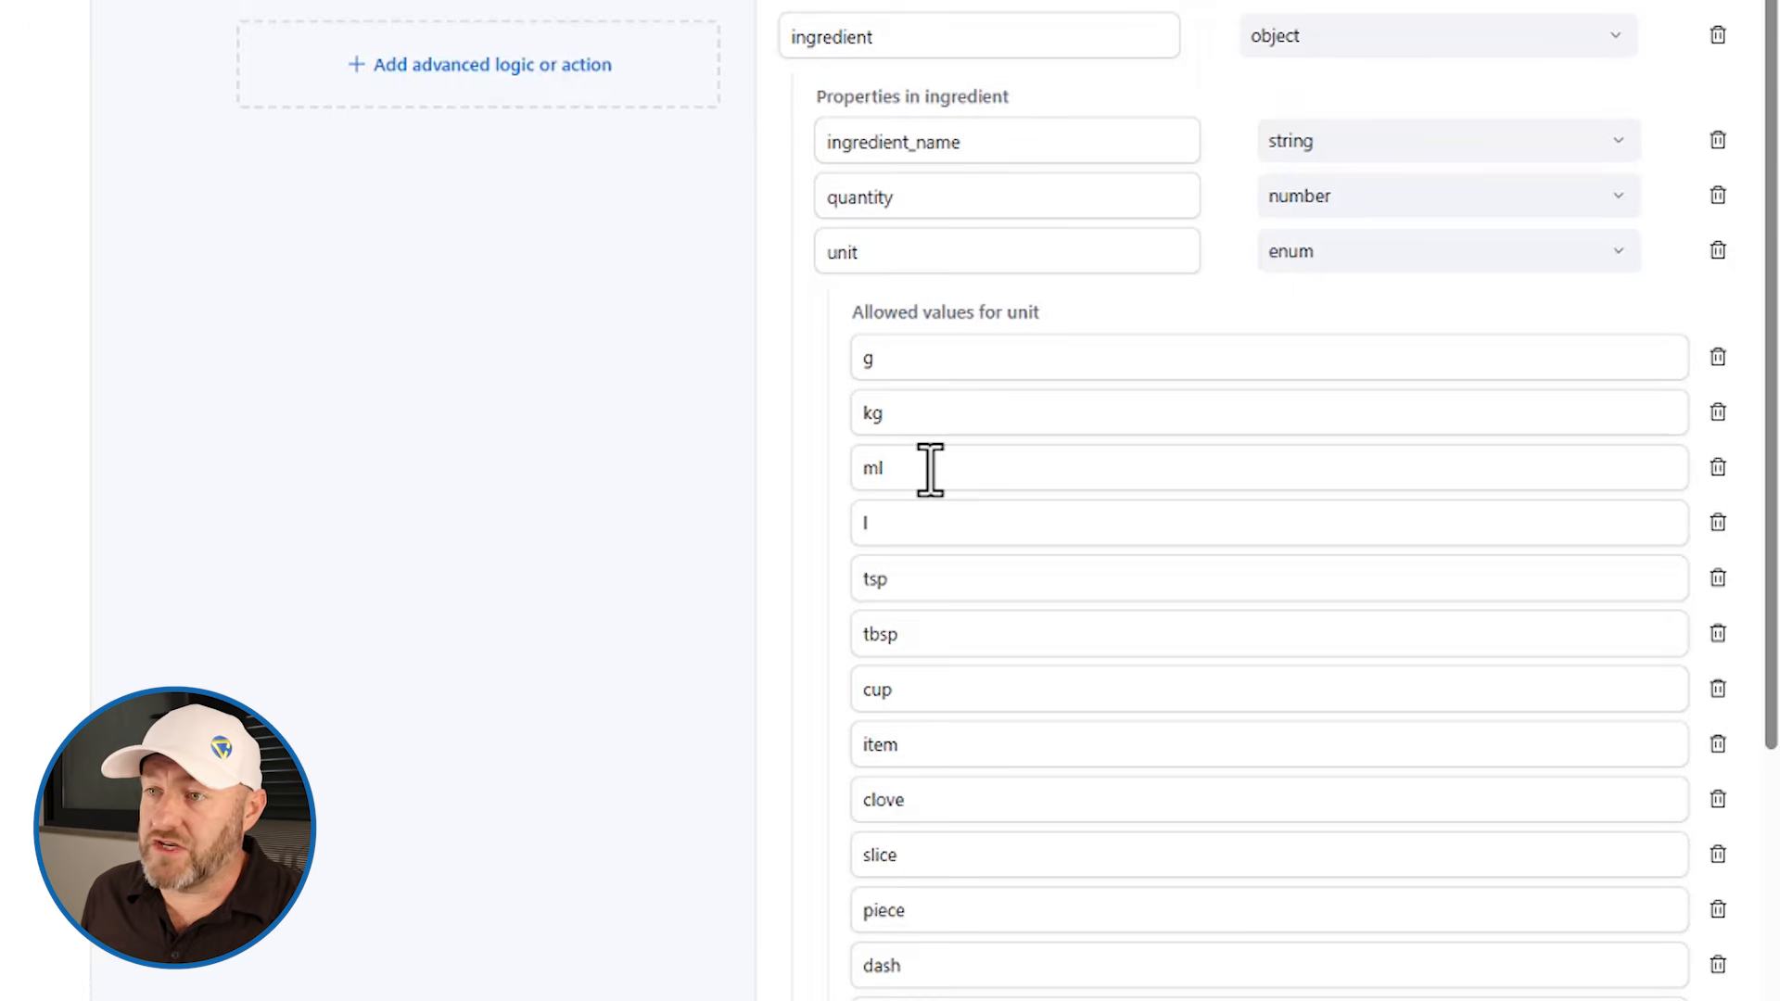
scroll(779, 496, up, 7)
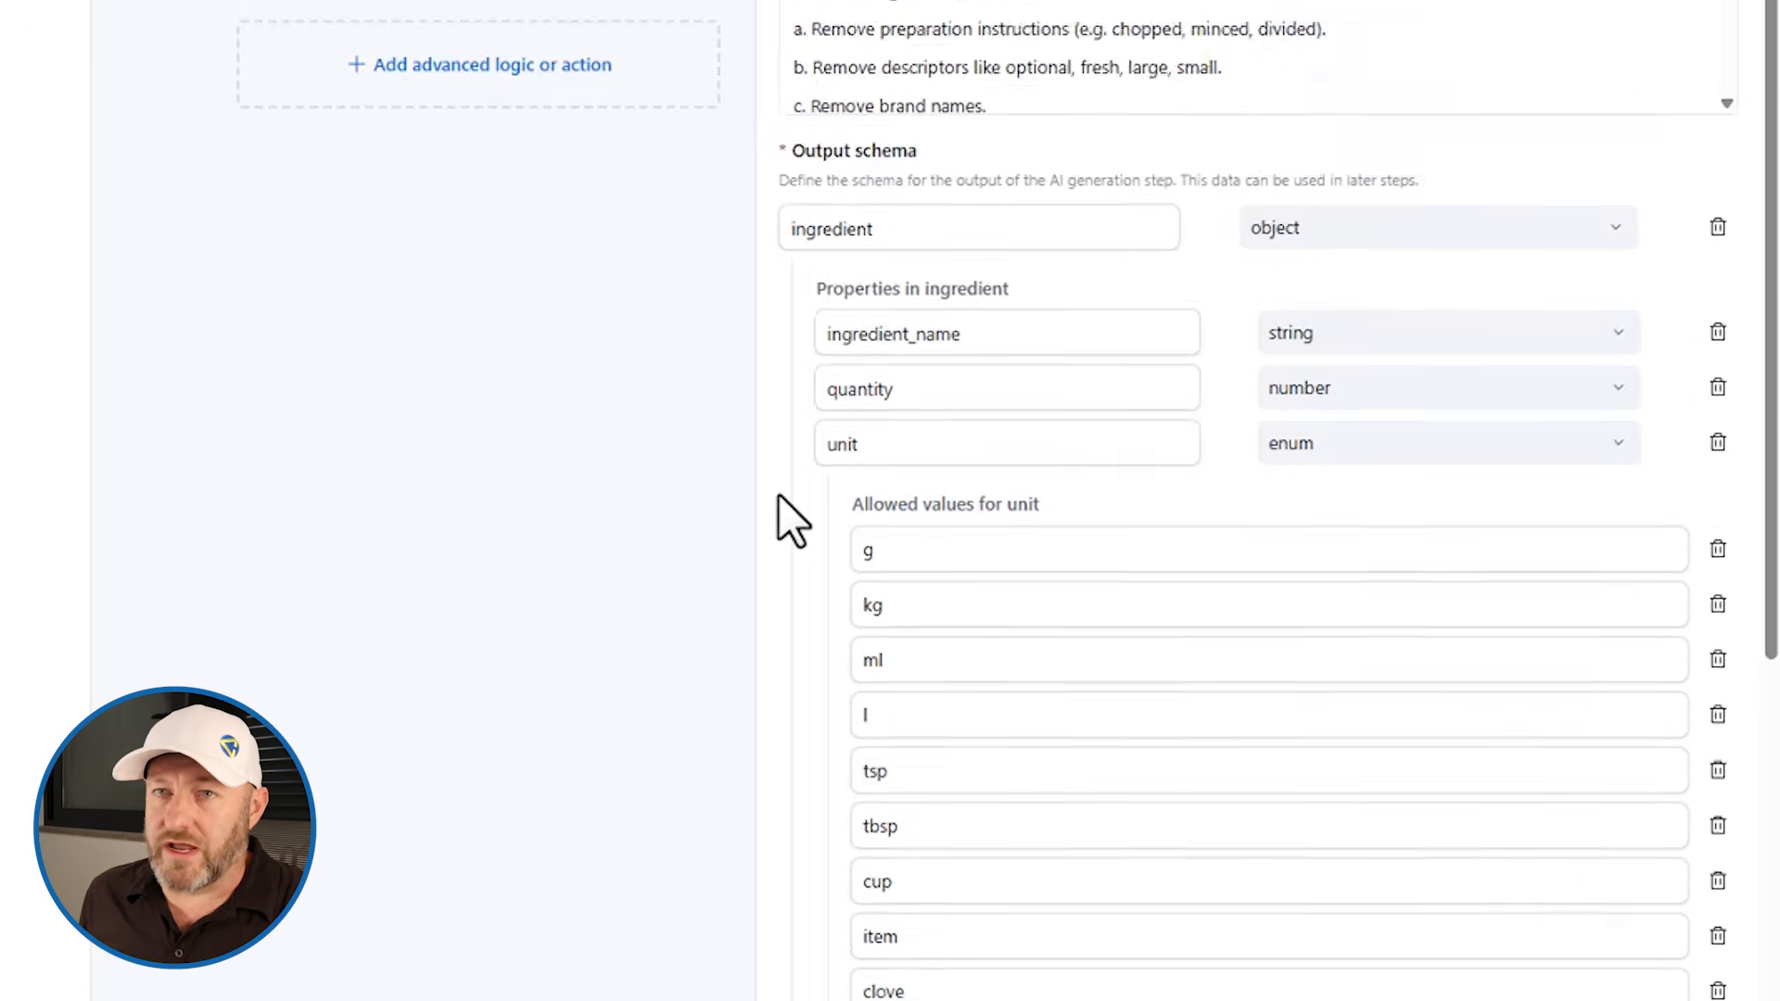
scroll(833, 283, up, 3)
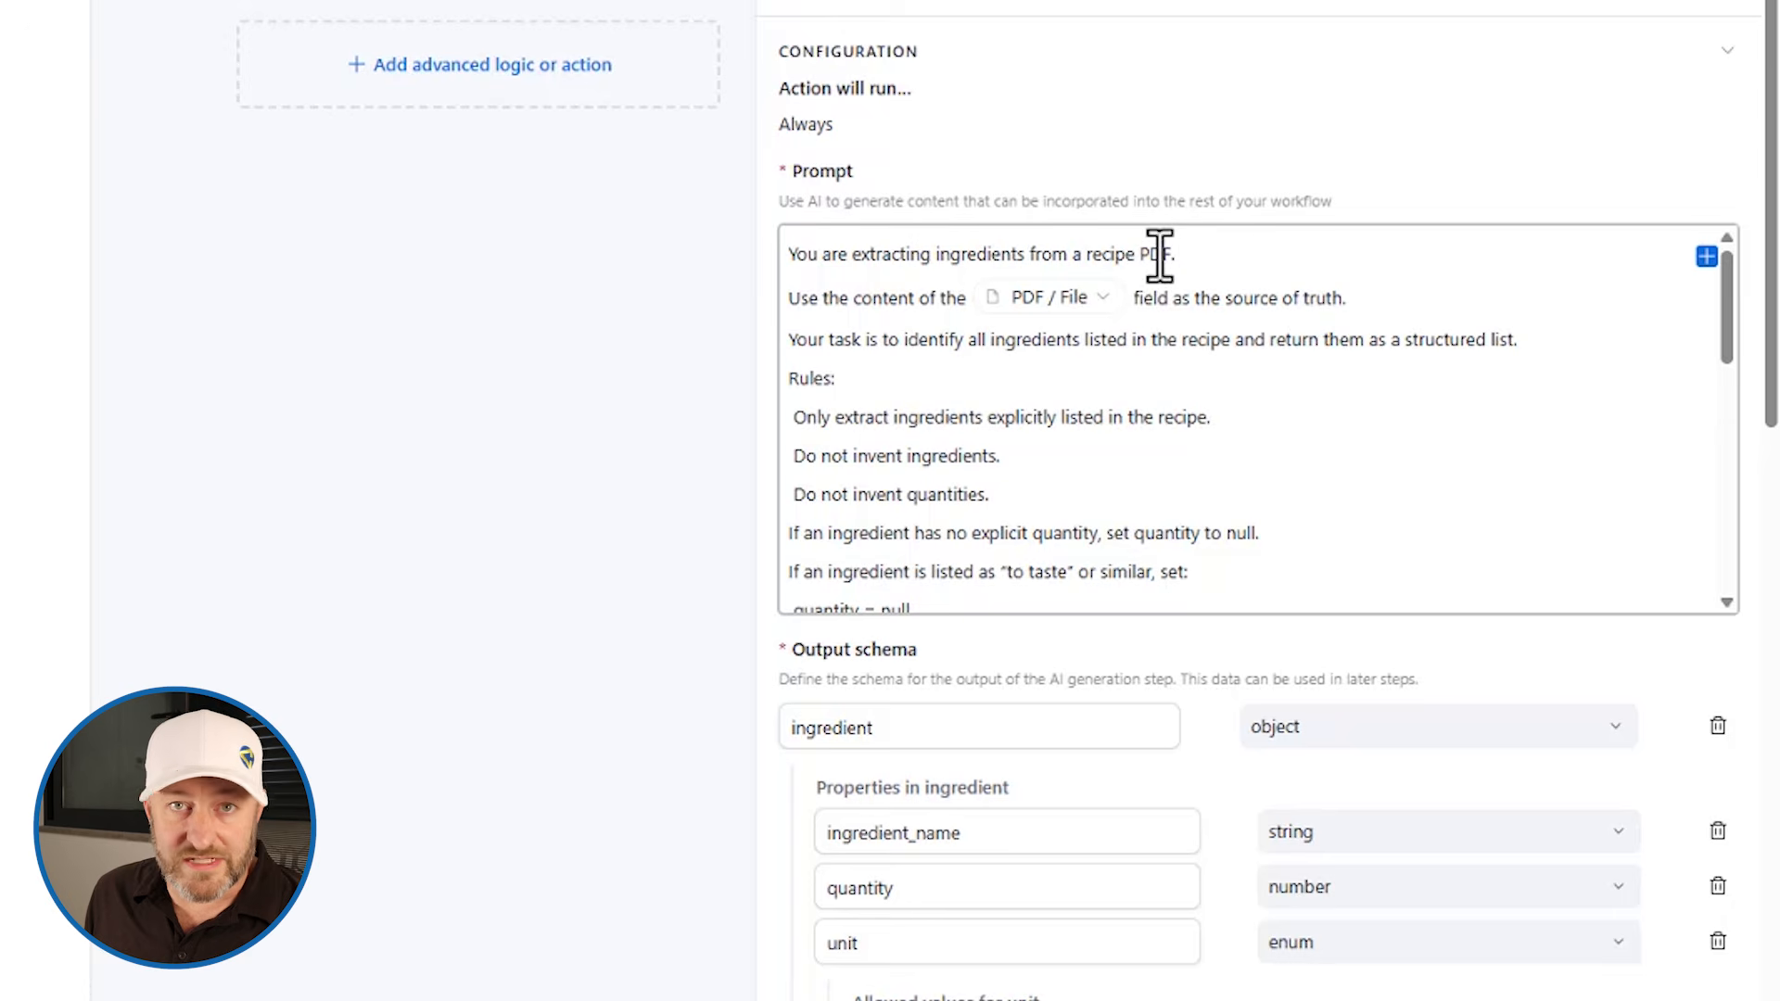
mouse_move(1057, 299)
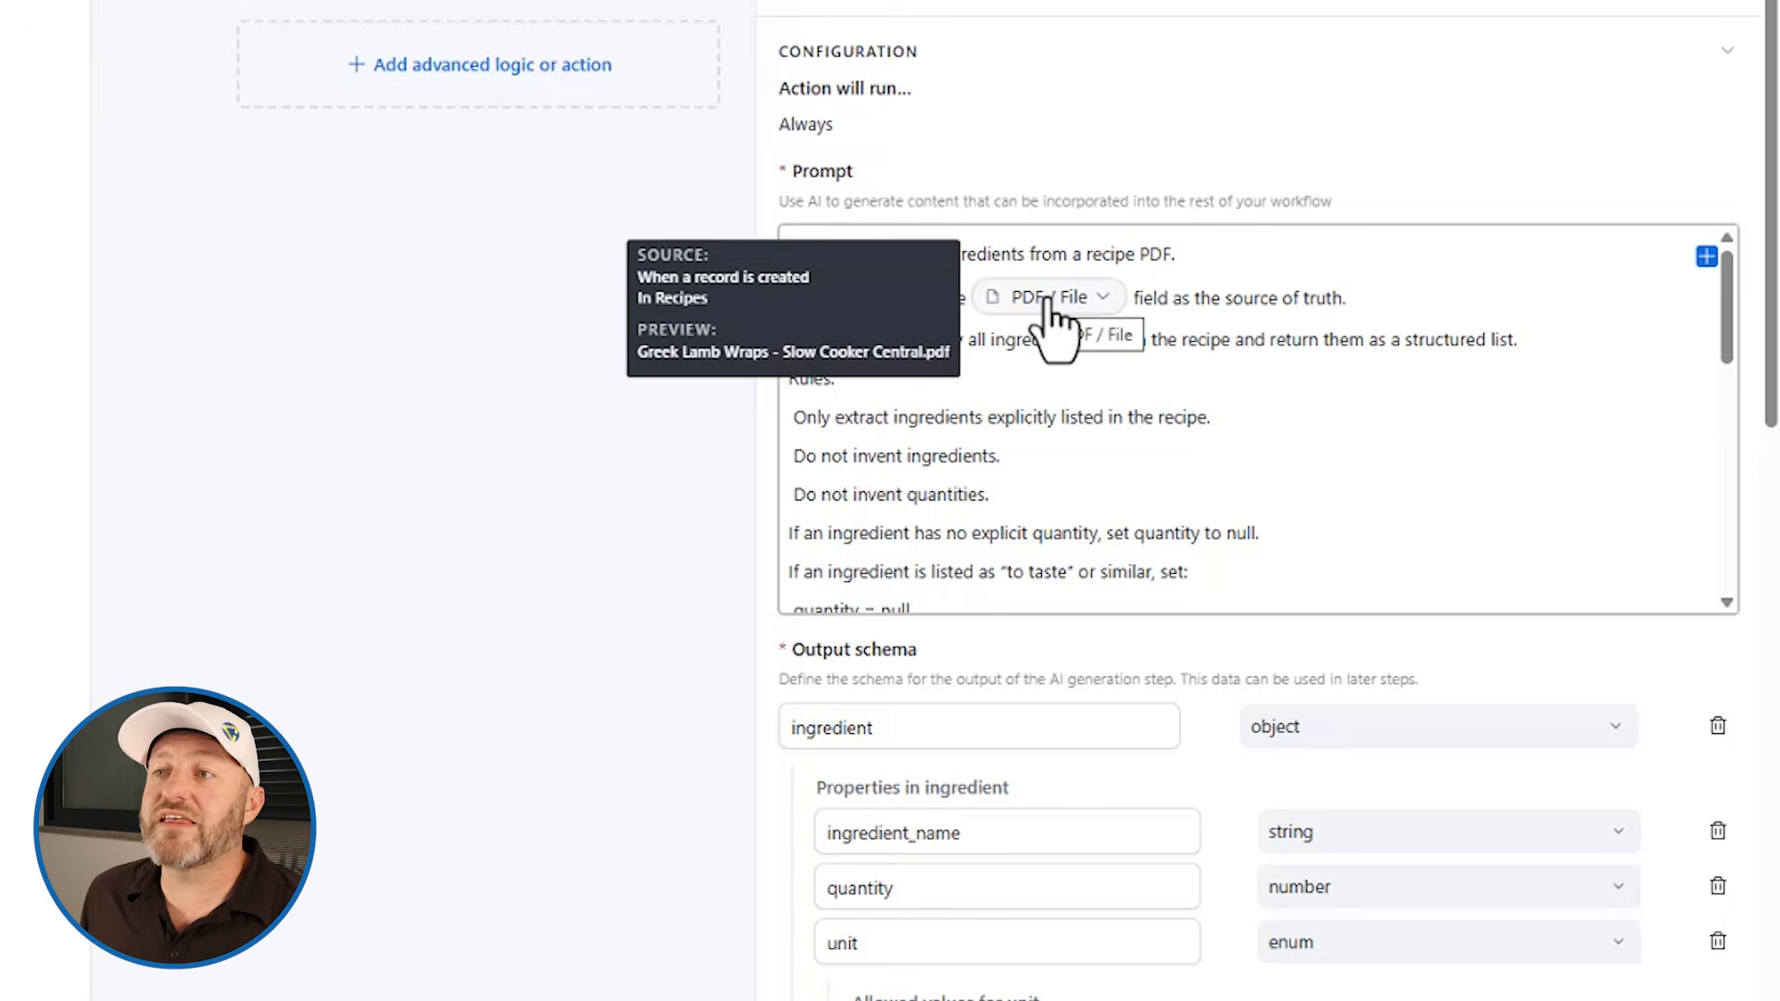
click(1707, 256)
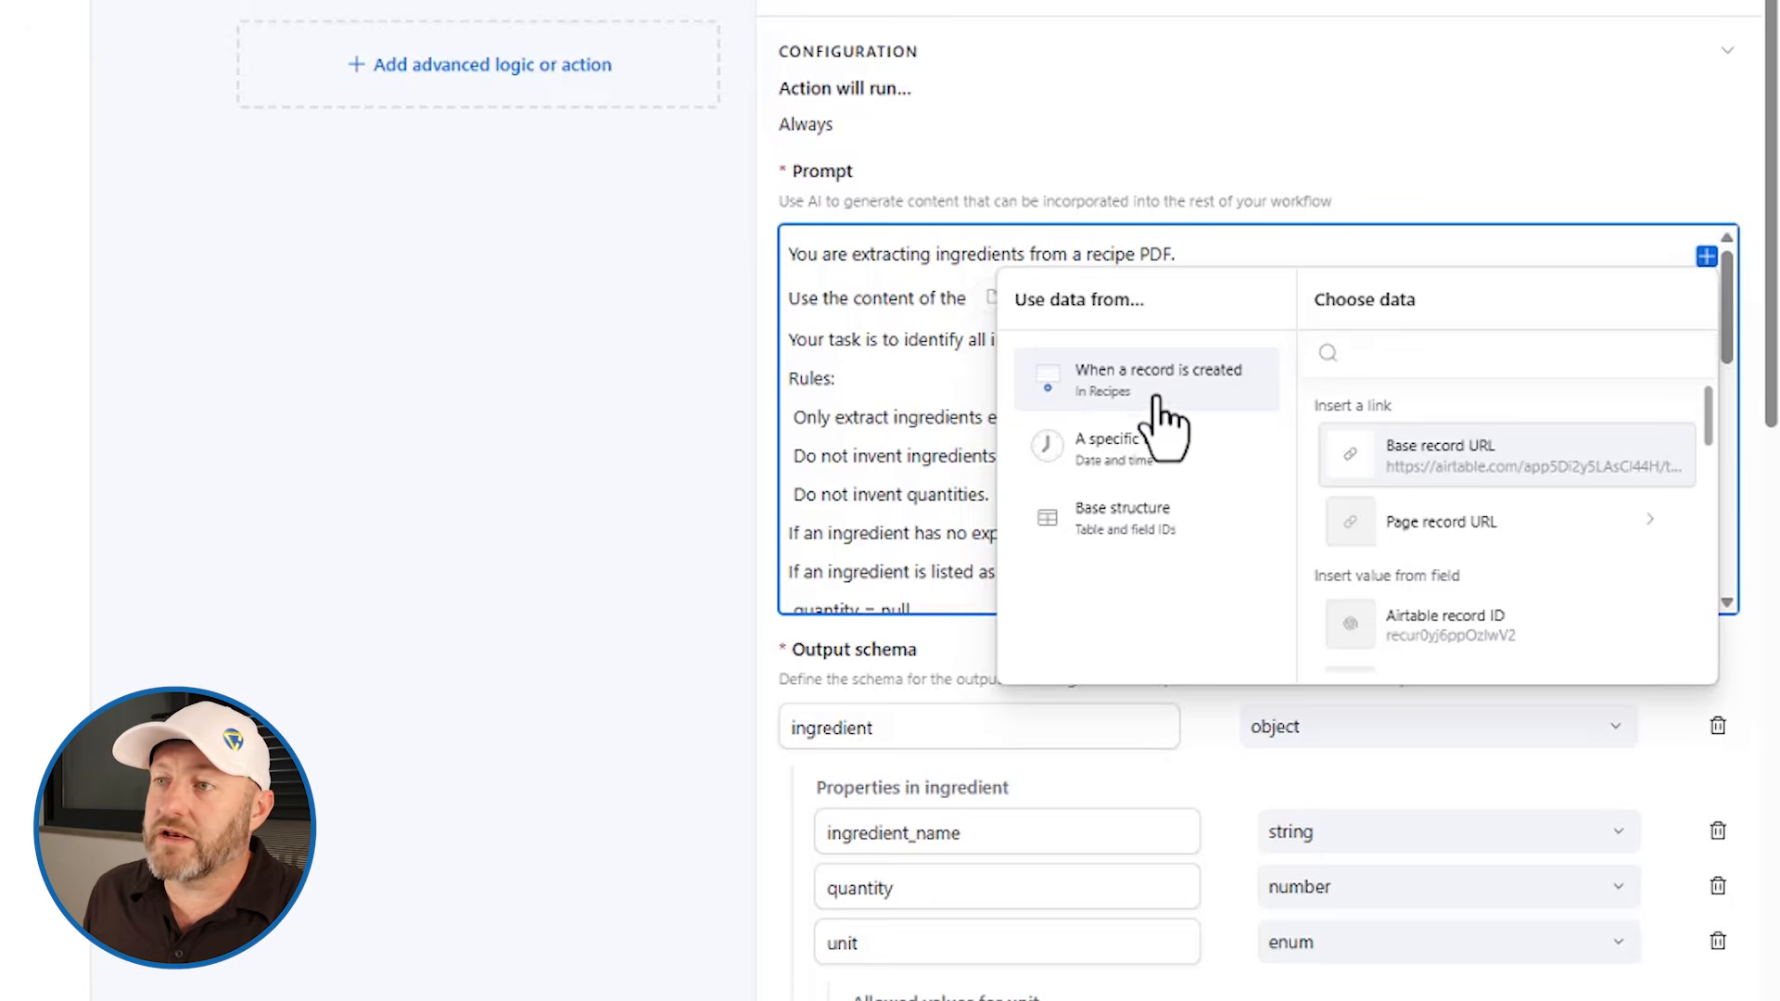
click(885, 271)
scroll(1057, 425, up, 10)
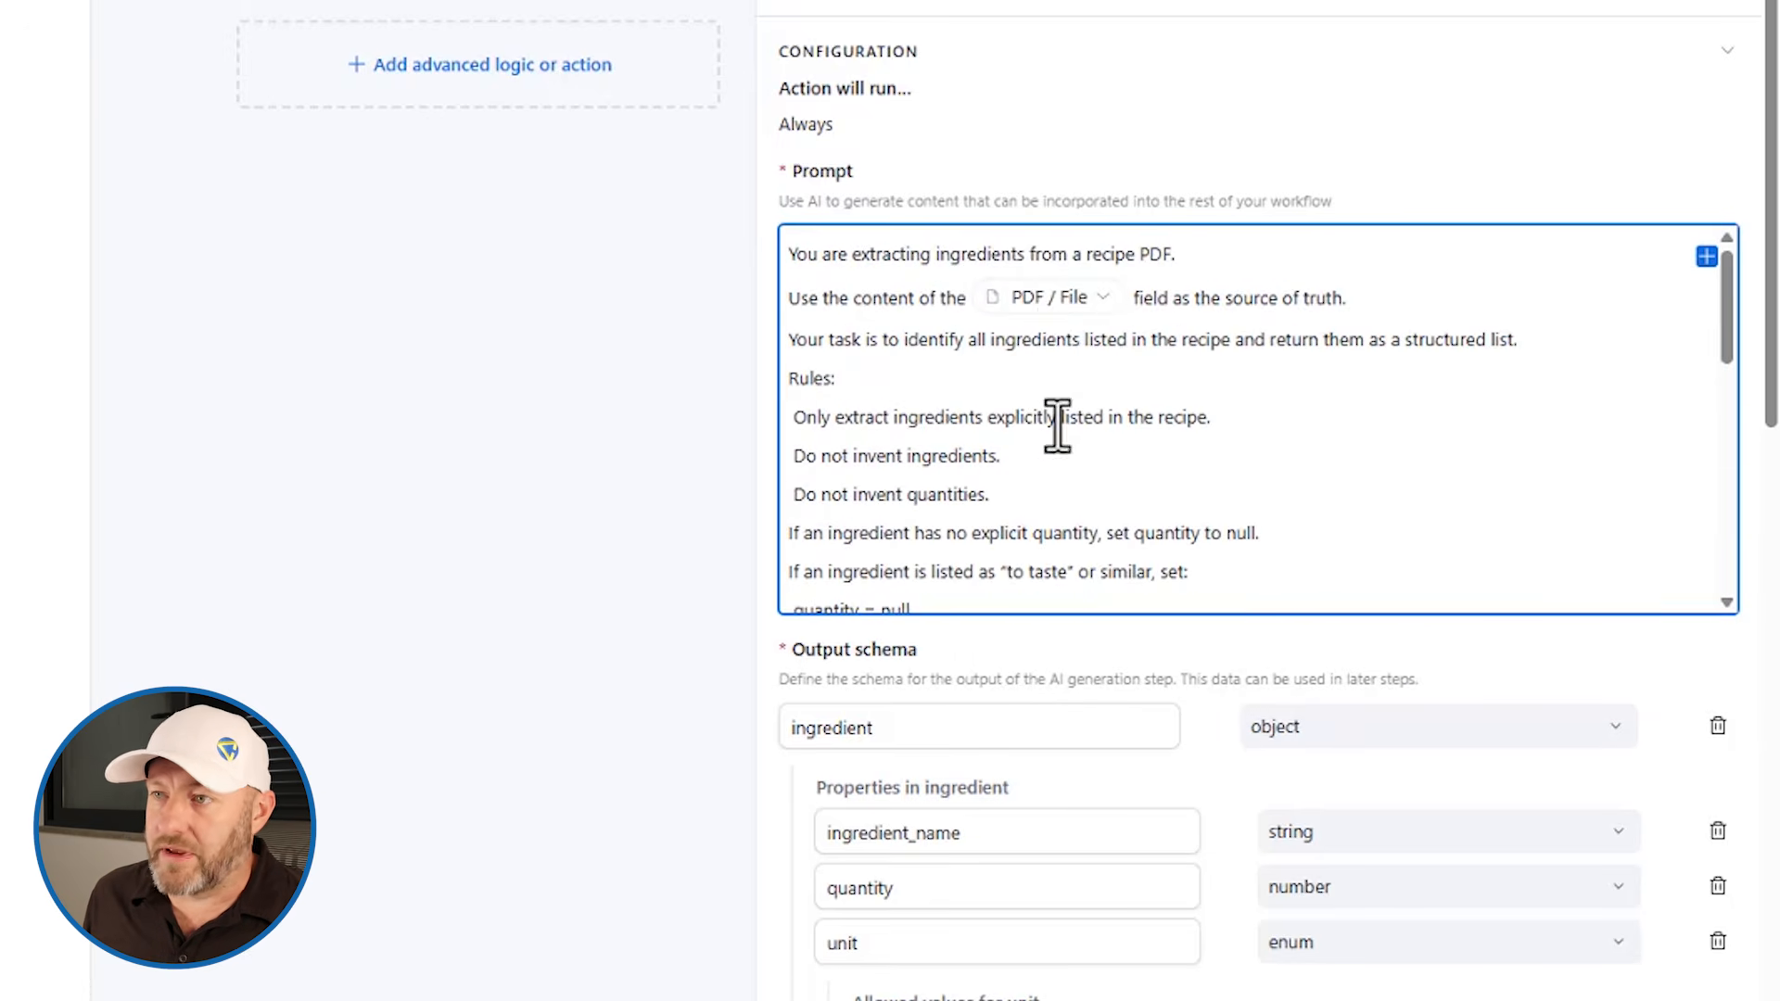
click(1707, 256)
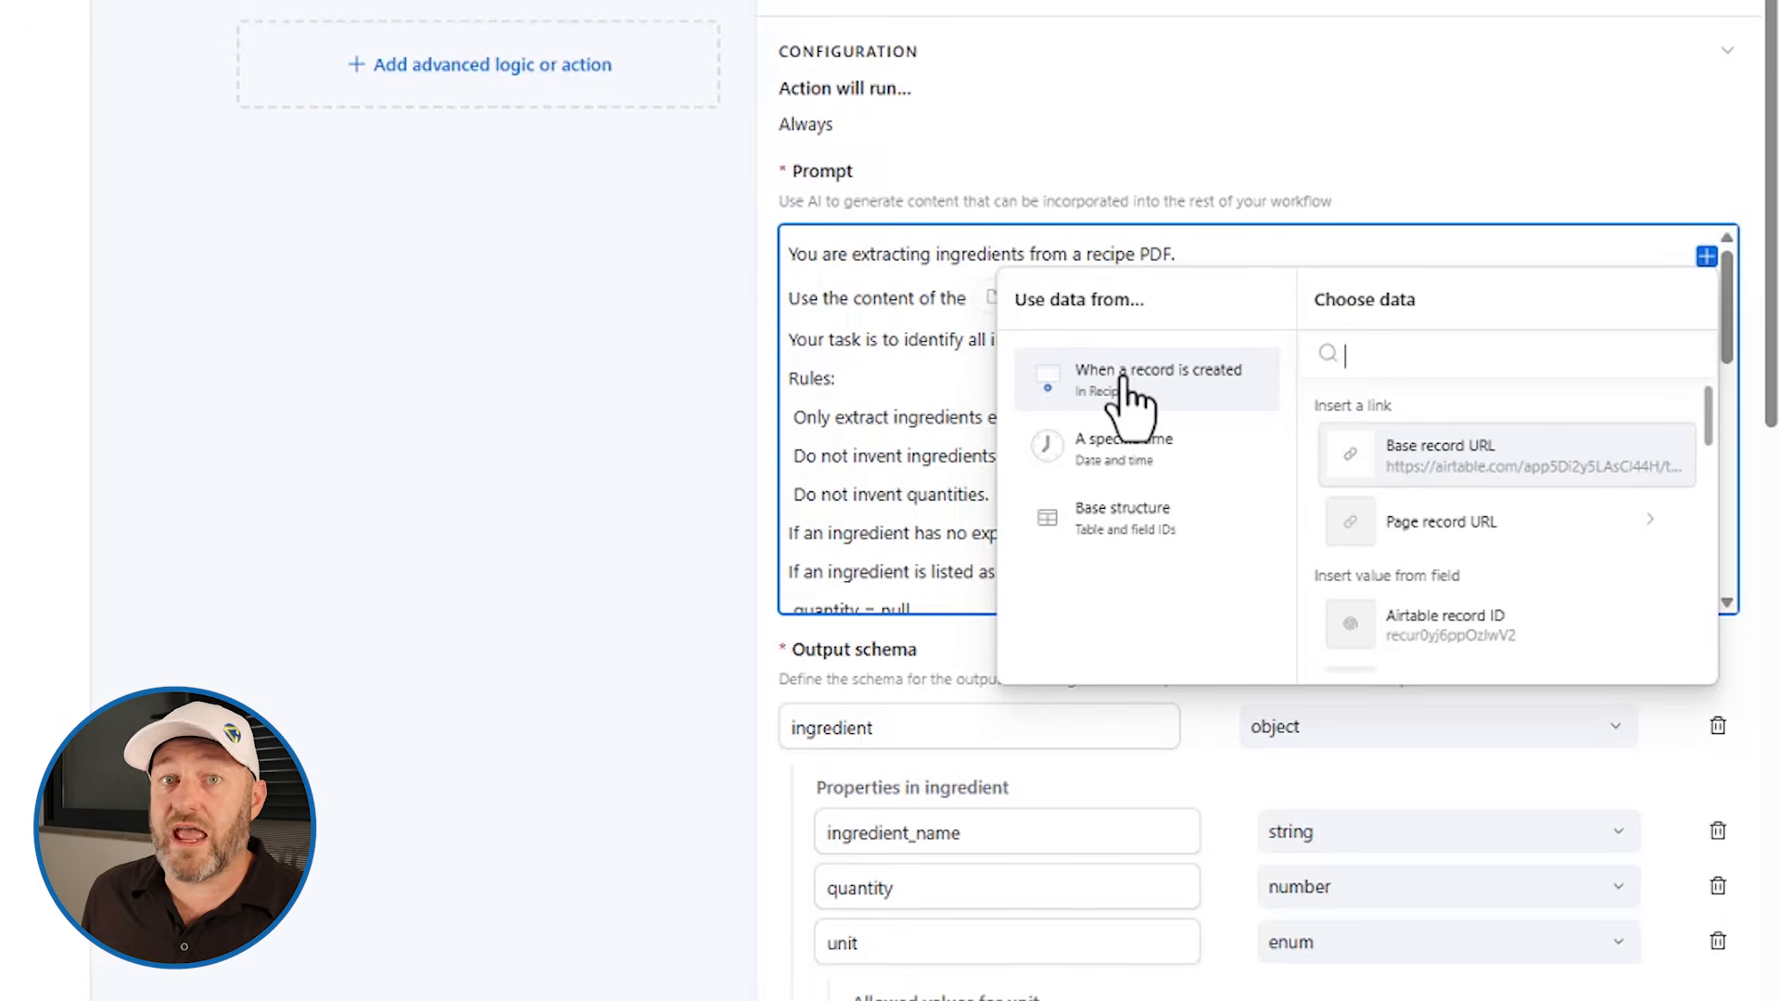
scroll(1482, 497, down, 3)
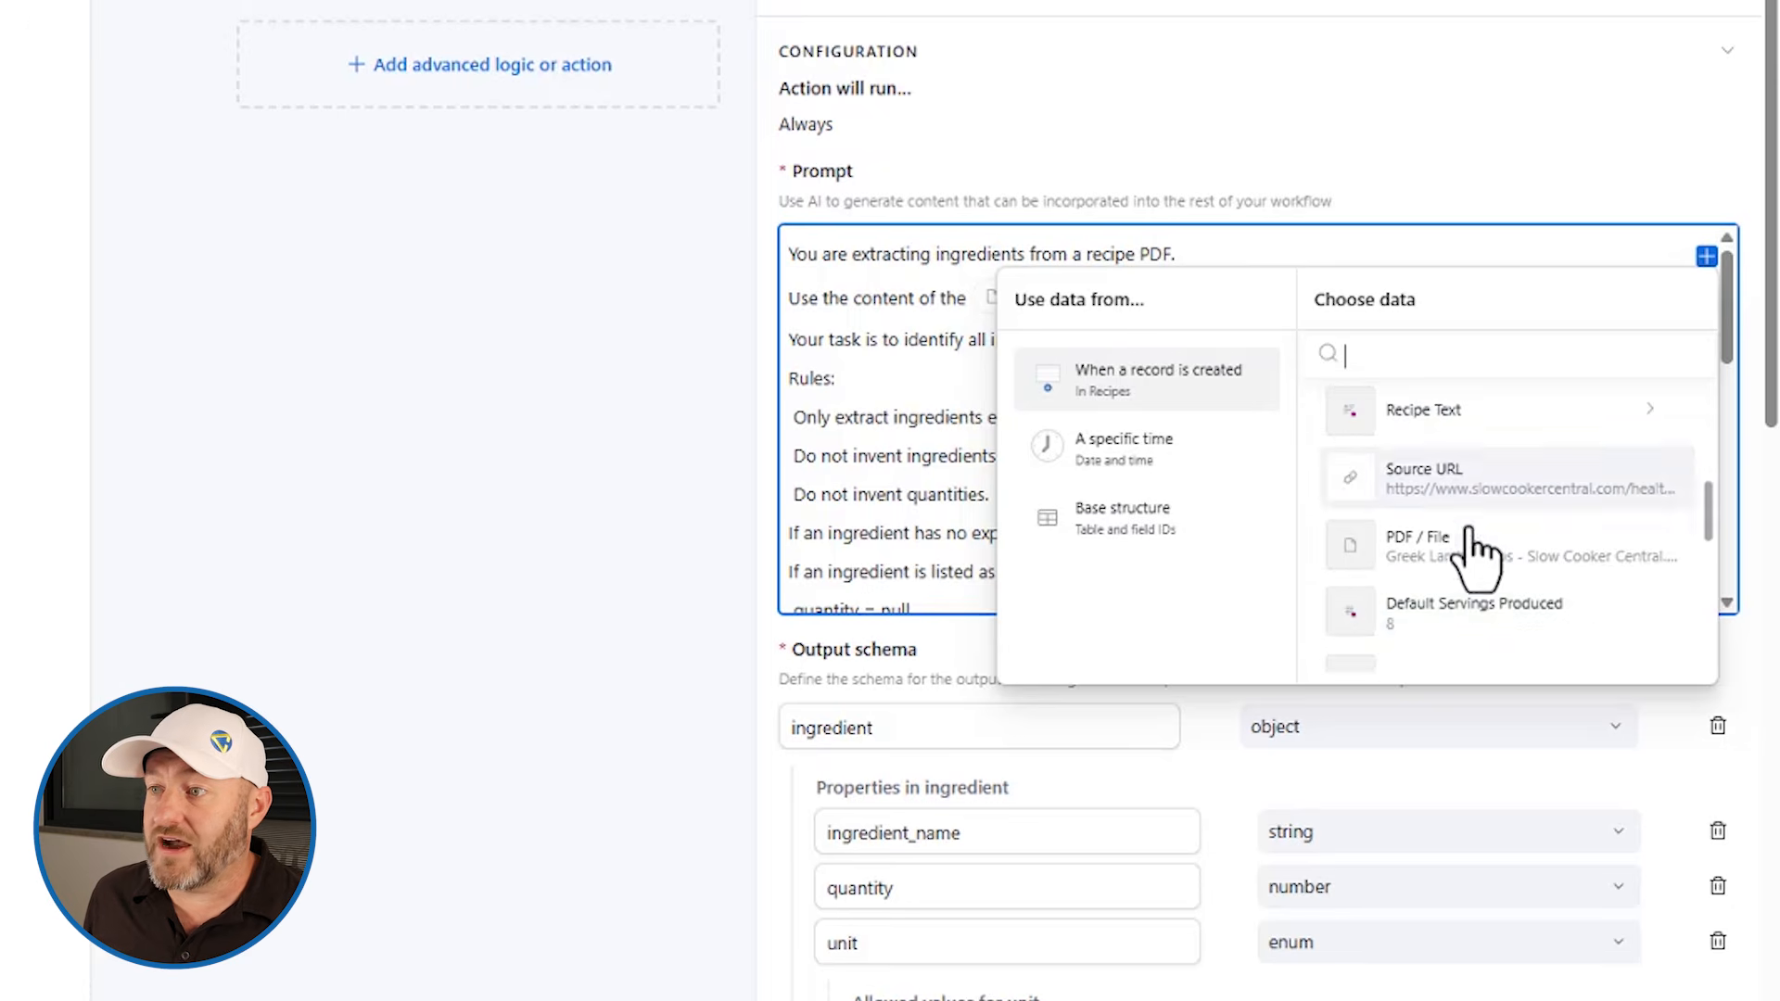
scroll(1462, 457, down, 4)
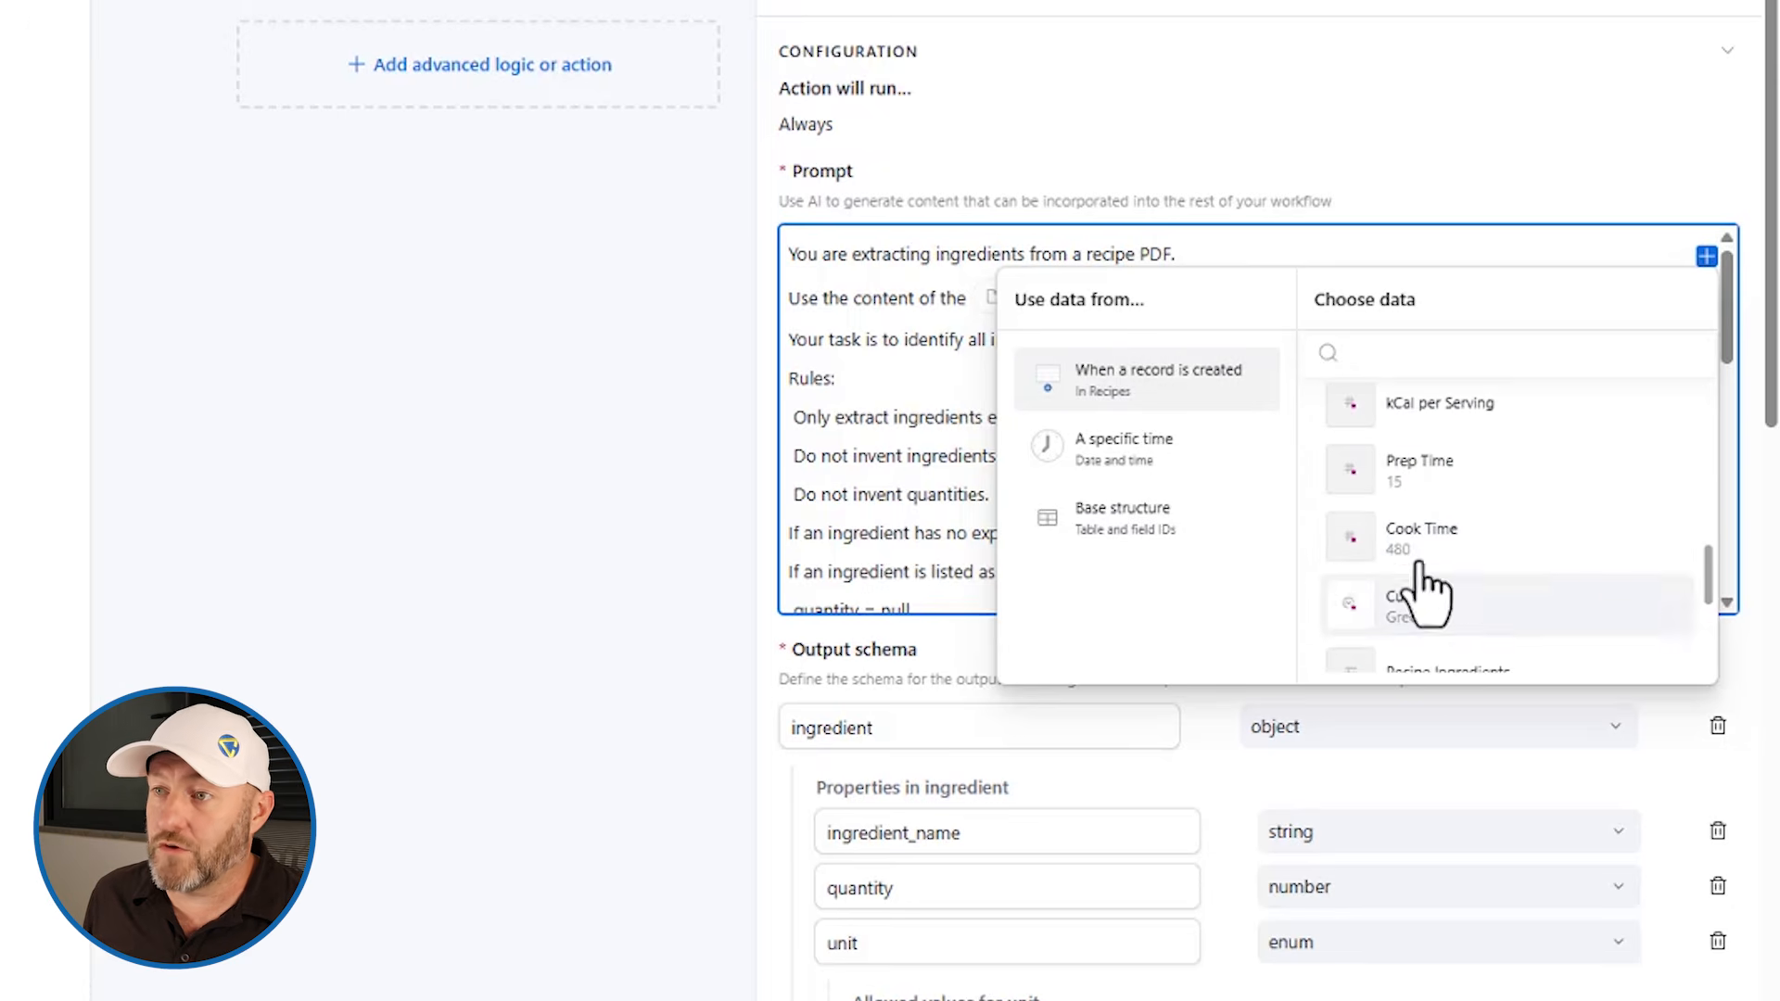
click(927, 371)
scroll(937, 408, down, 10)
scroll(1020, 445, up, 10)
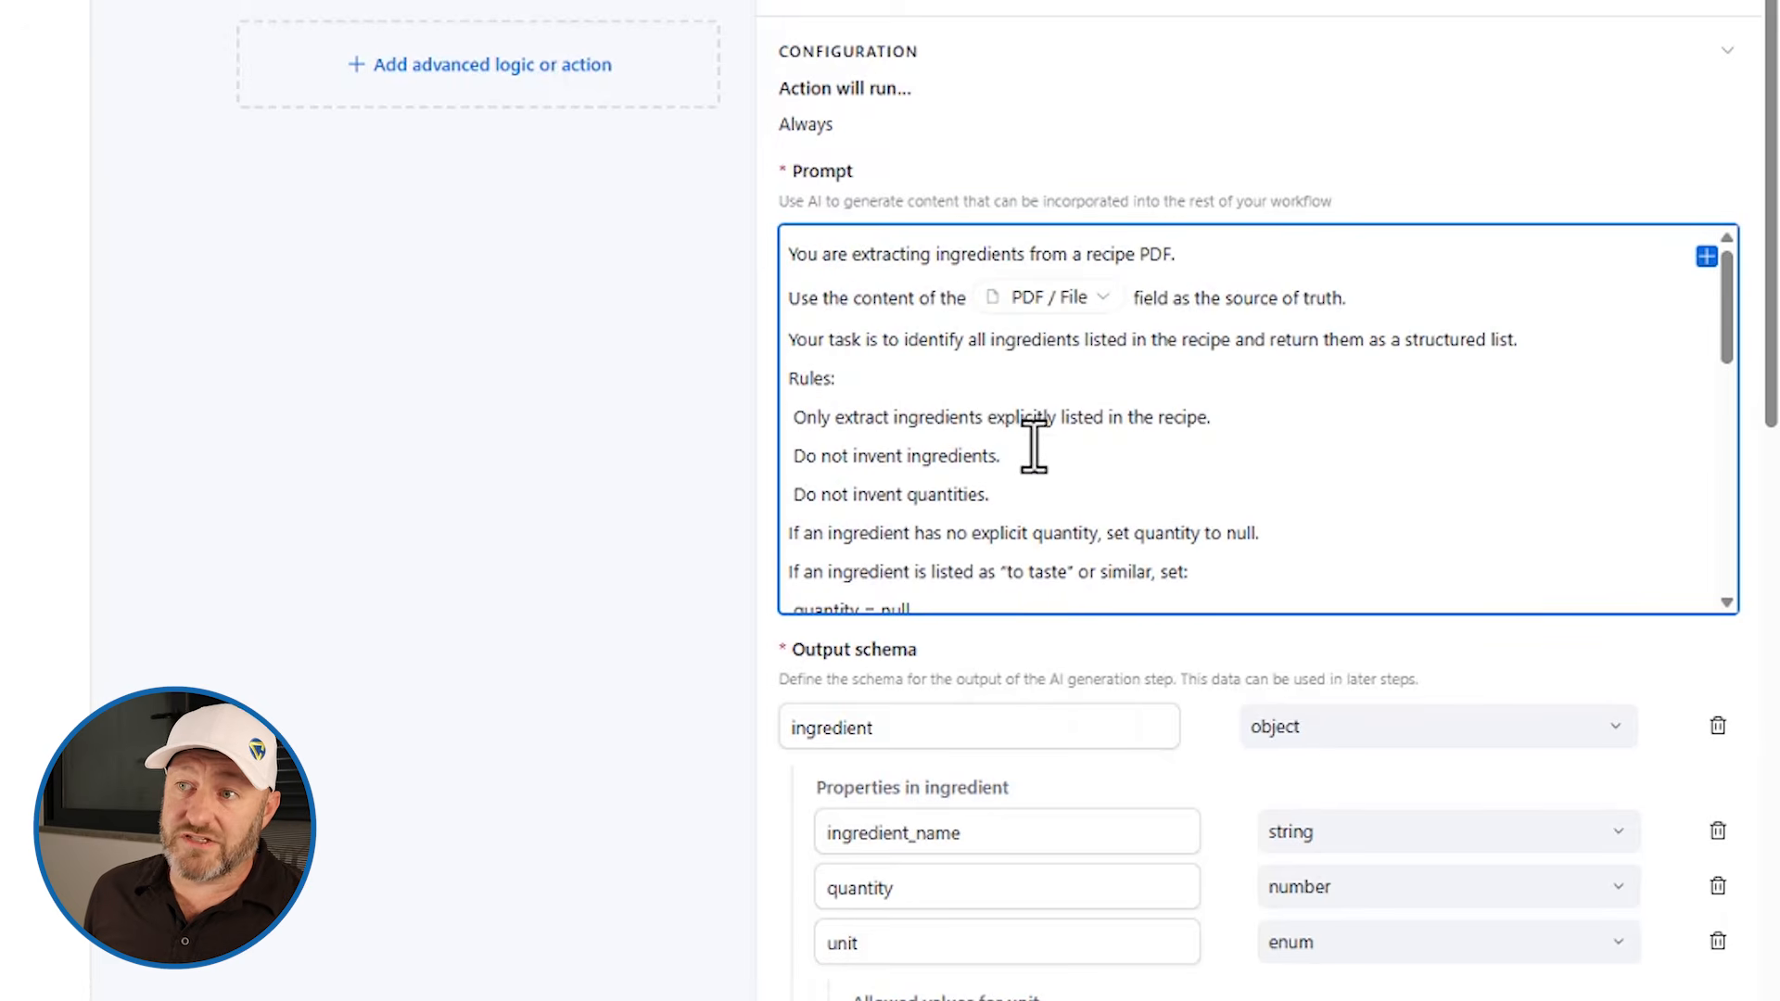
Step: Read through the prompt's rules, allowed units and output requirements down to the model setting
mouse_move(1026, 316)
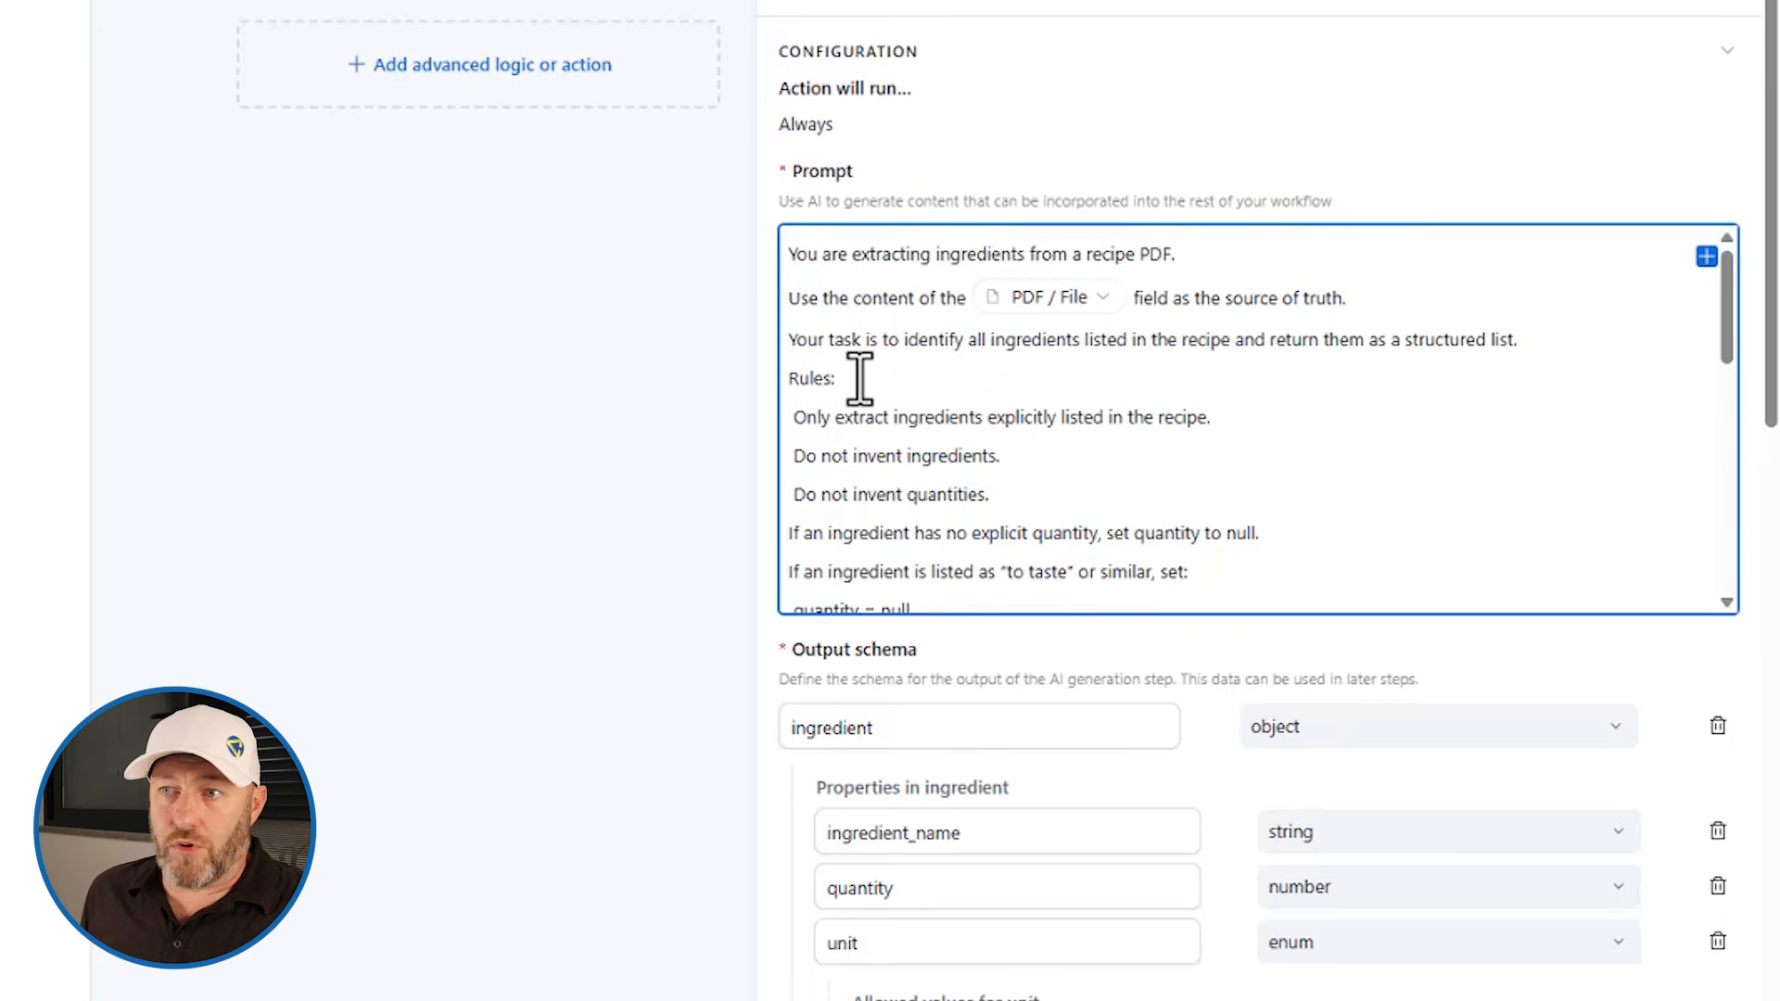
scroll(859, 379, down, 3)
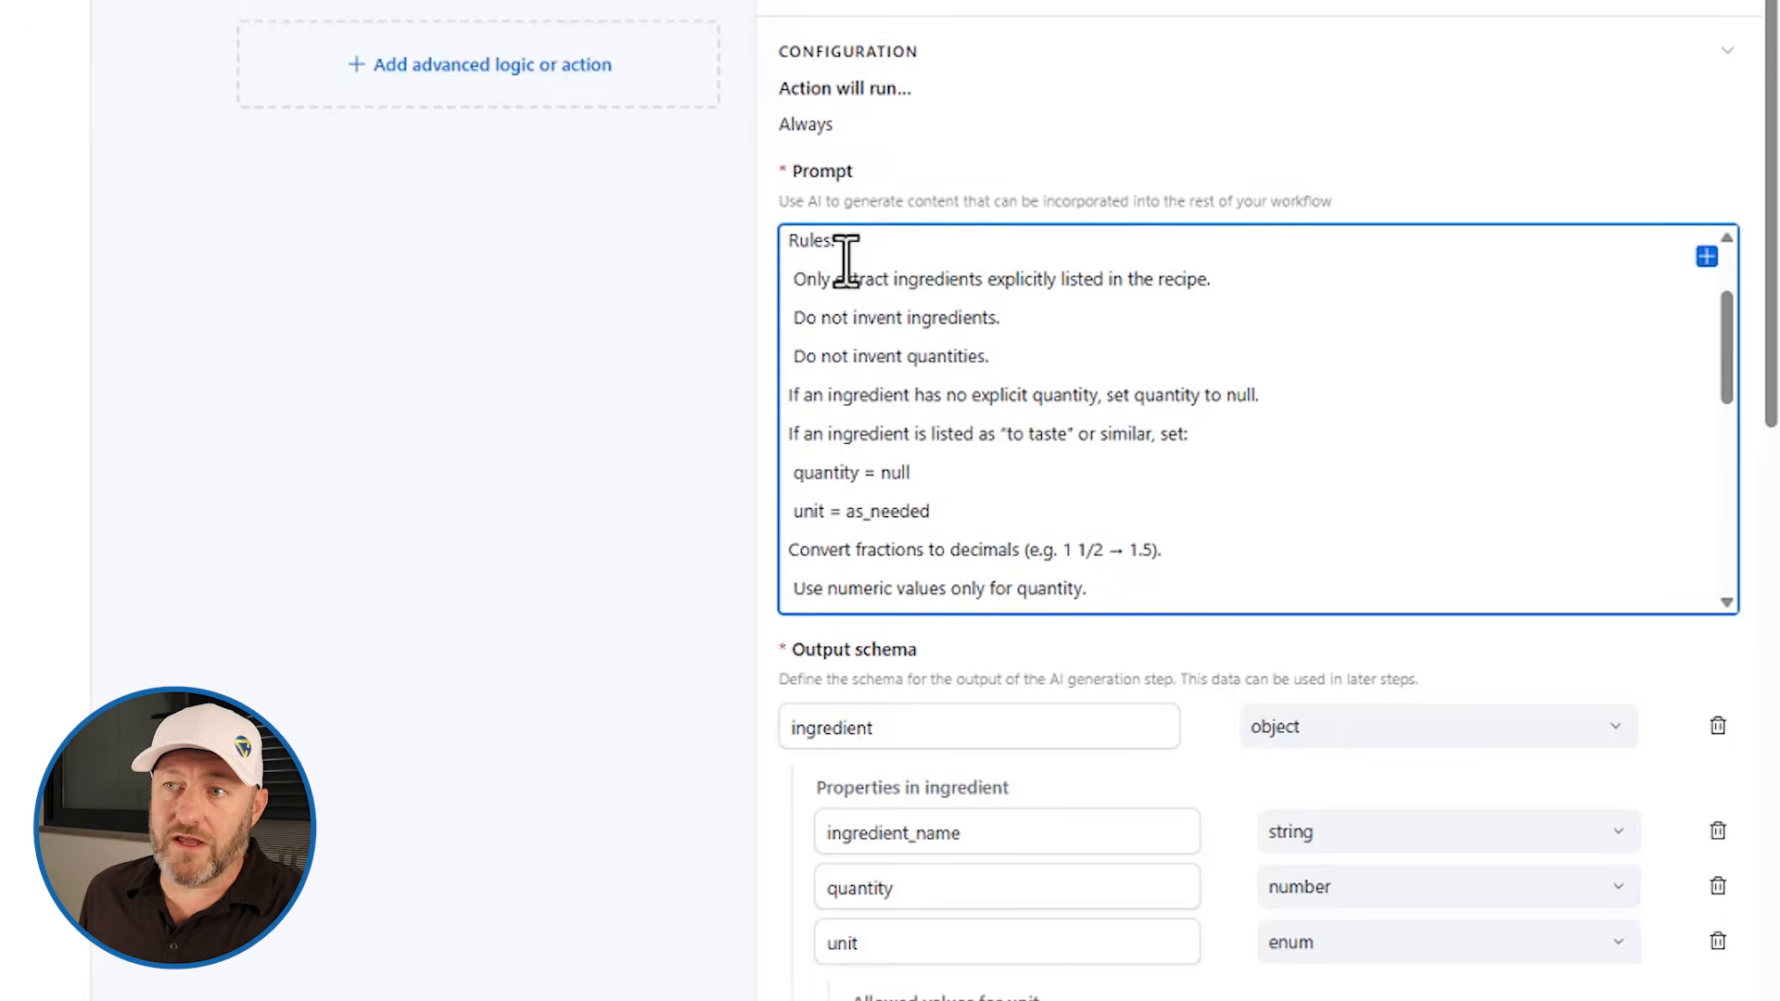
scroll(870, 399, down, 9)
scroll(878, 366, down, 4)
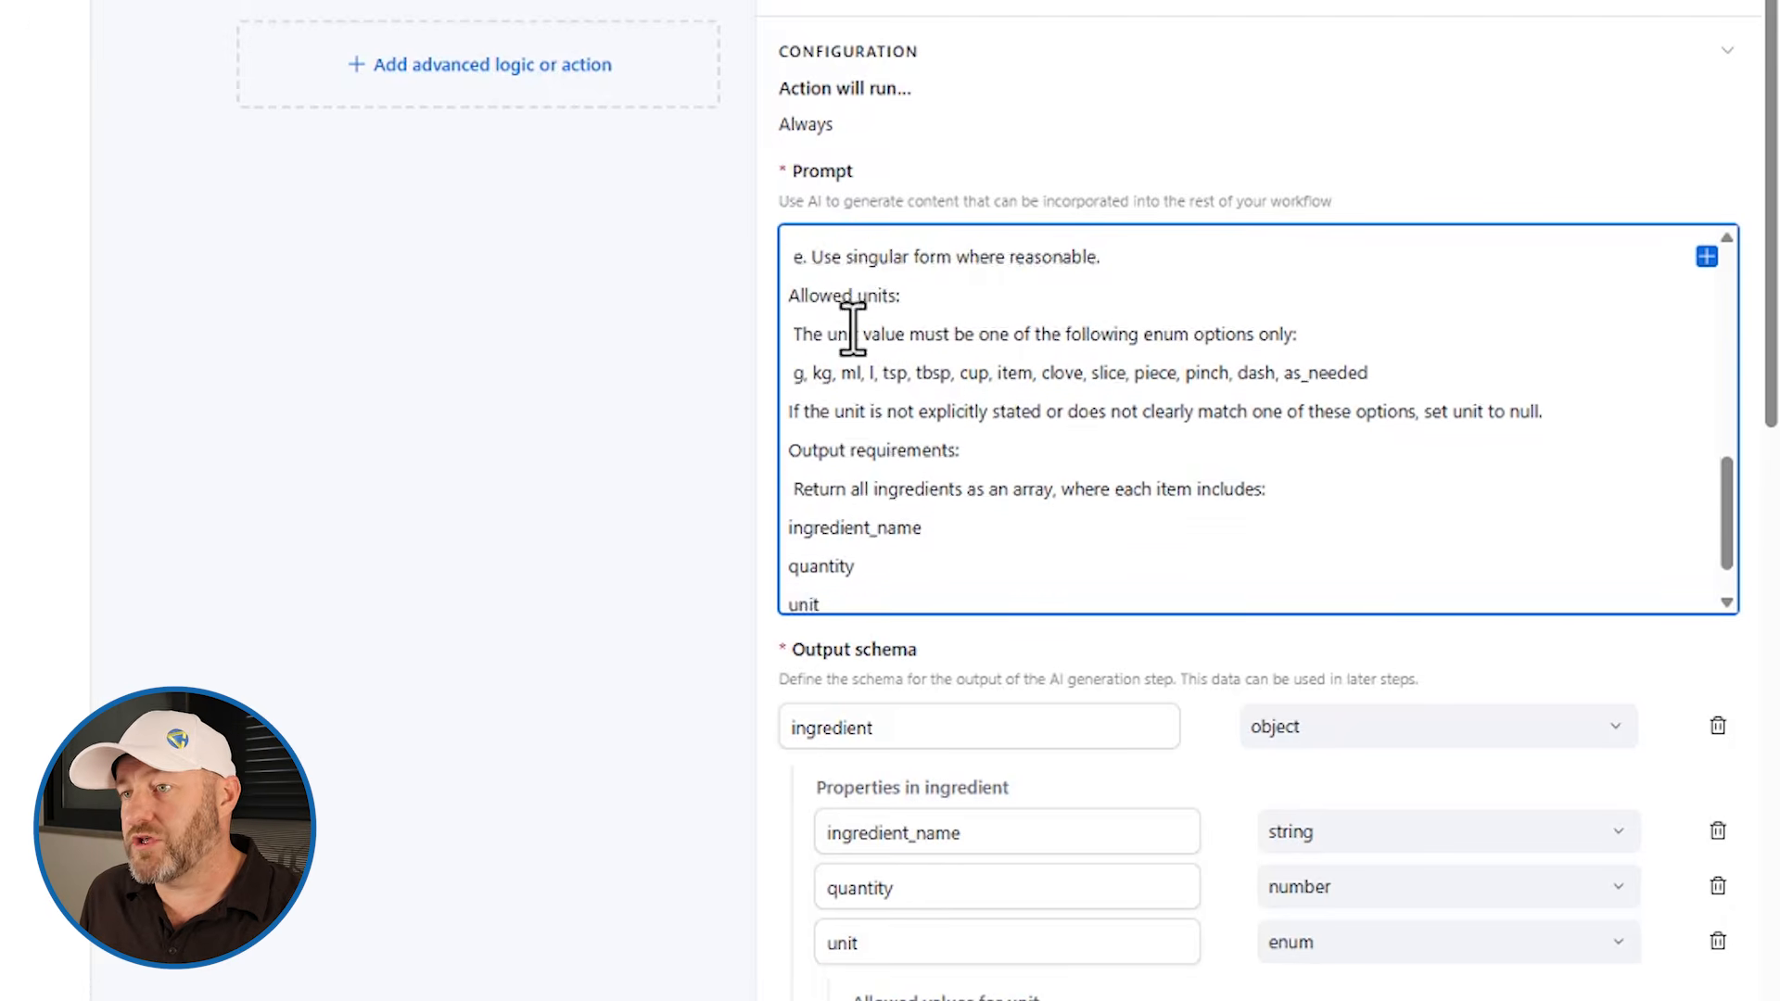
scroll(852, 326, down, 2)
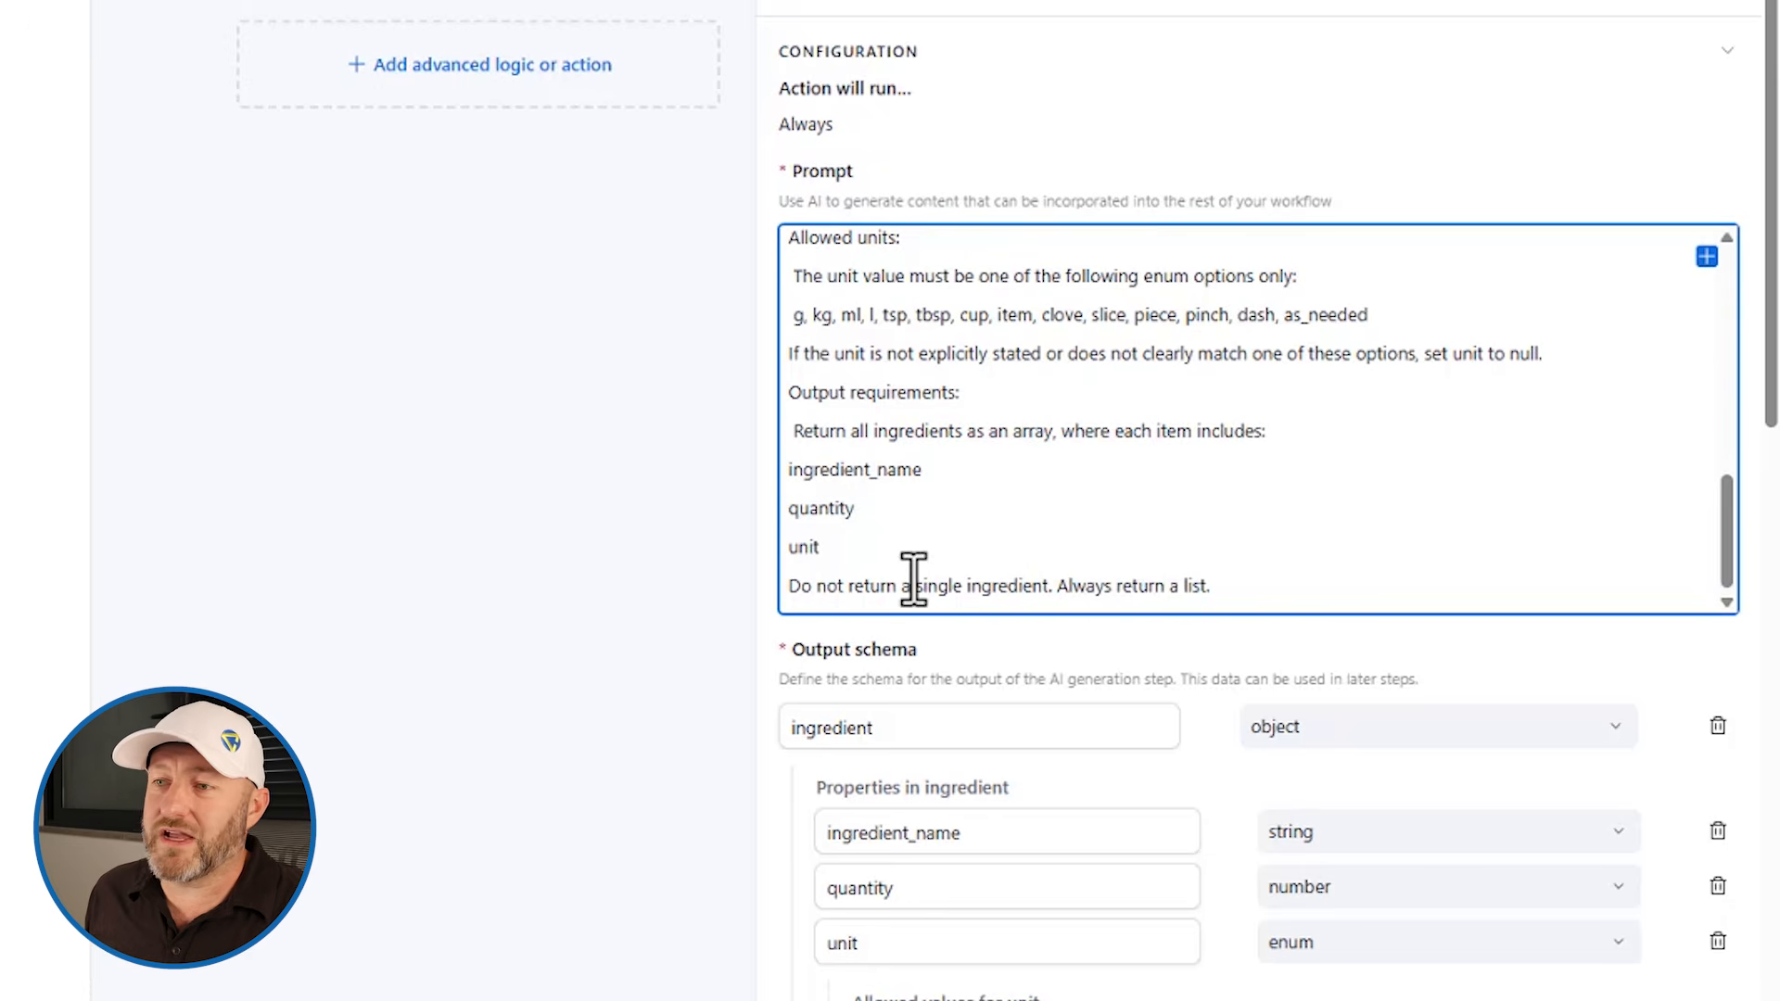
scroll(917, 732, down, 3)
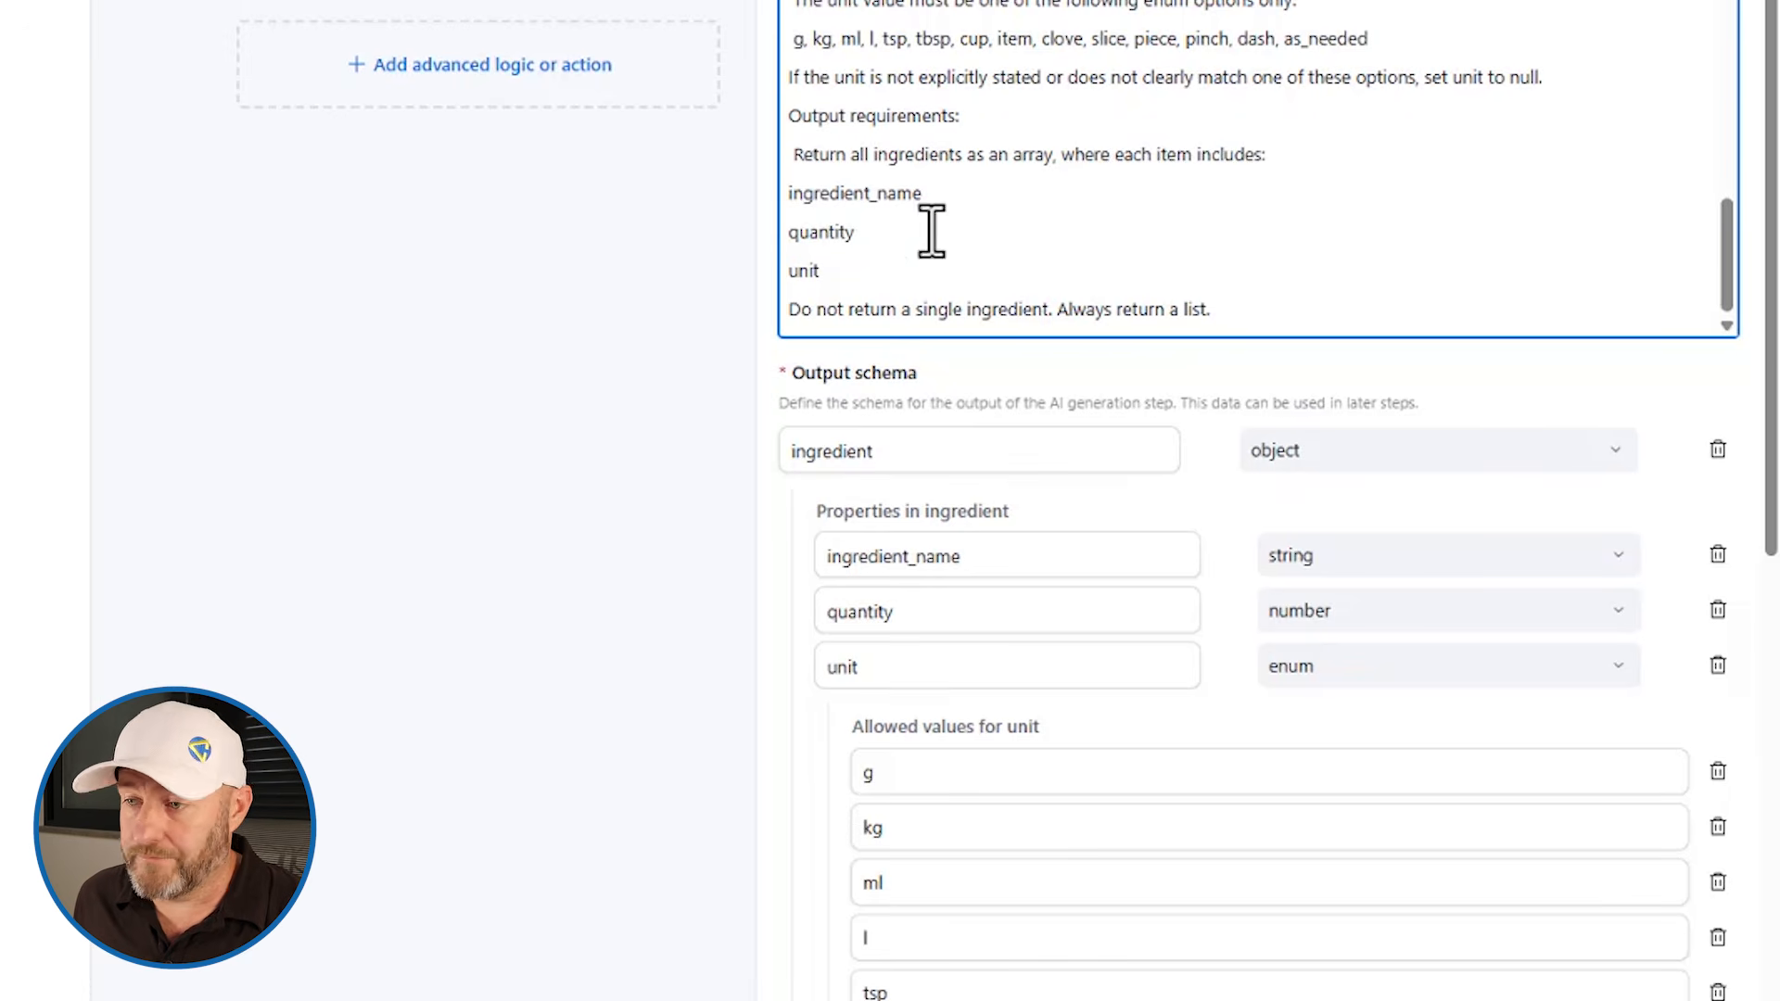
scroll(1117, 375, down, 12)
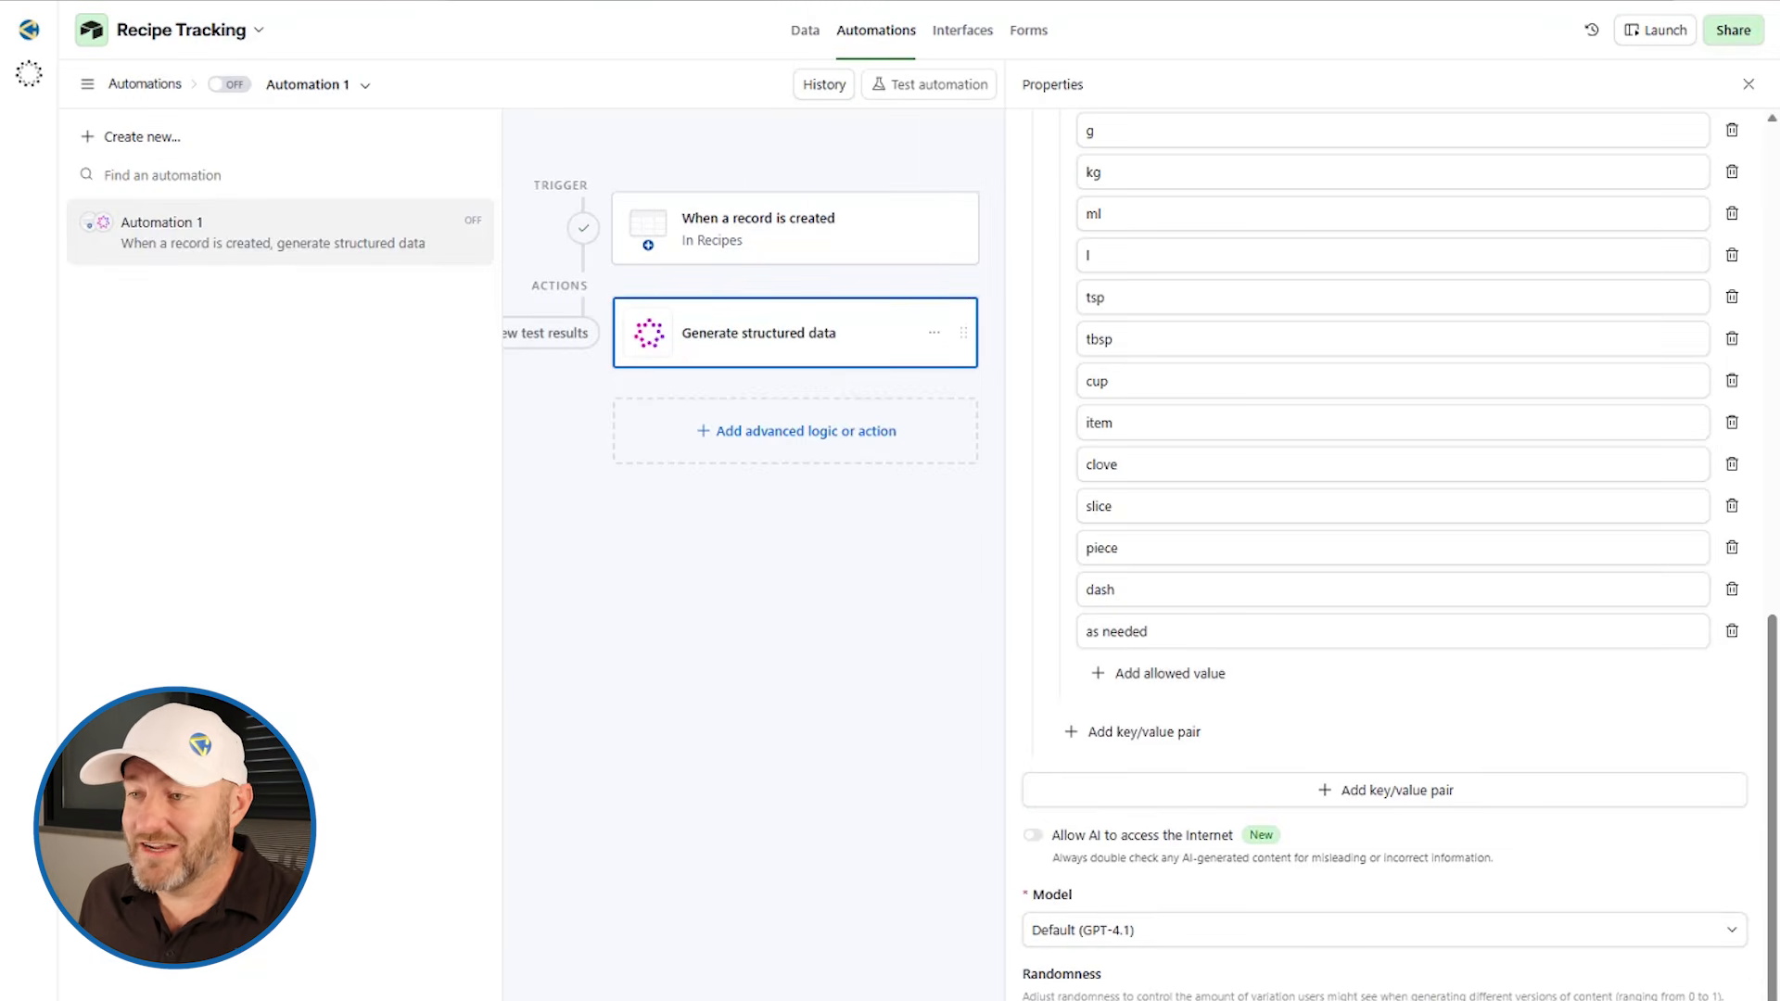
scroll(1391, 557, down, 3)
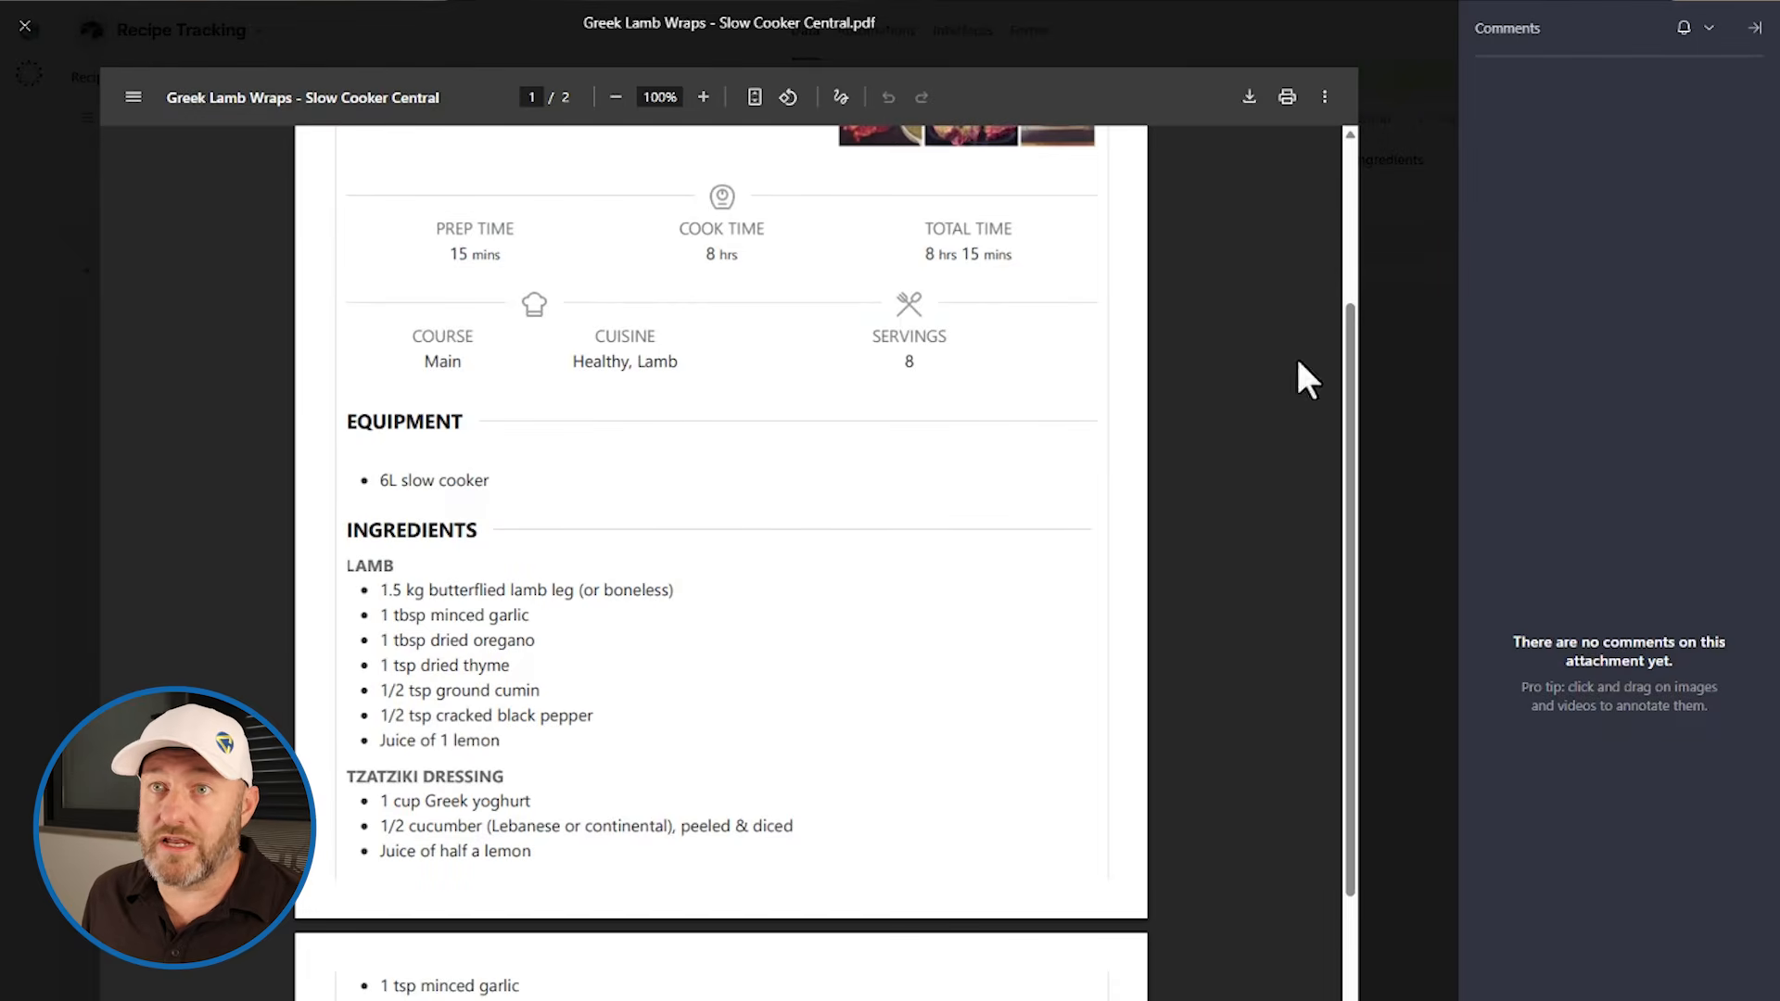
Step: Close the attachment viewer and save the BBC Food slow cooker chipotle pulled pork recipe page as a PDF
click(25, 26)
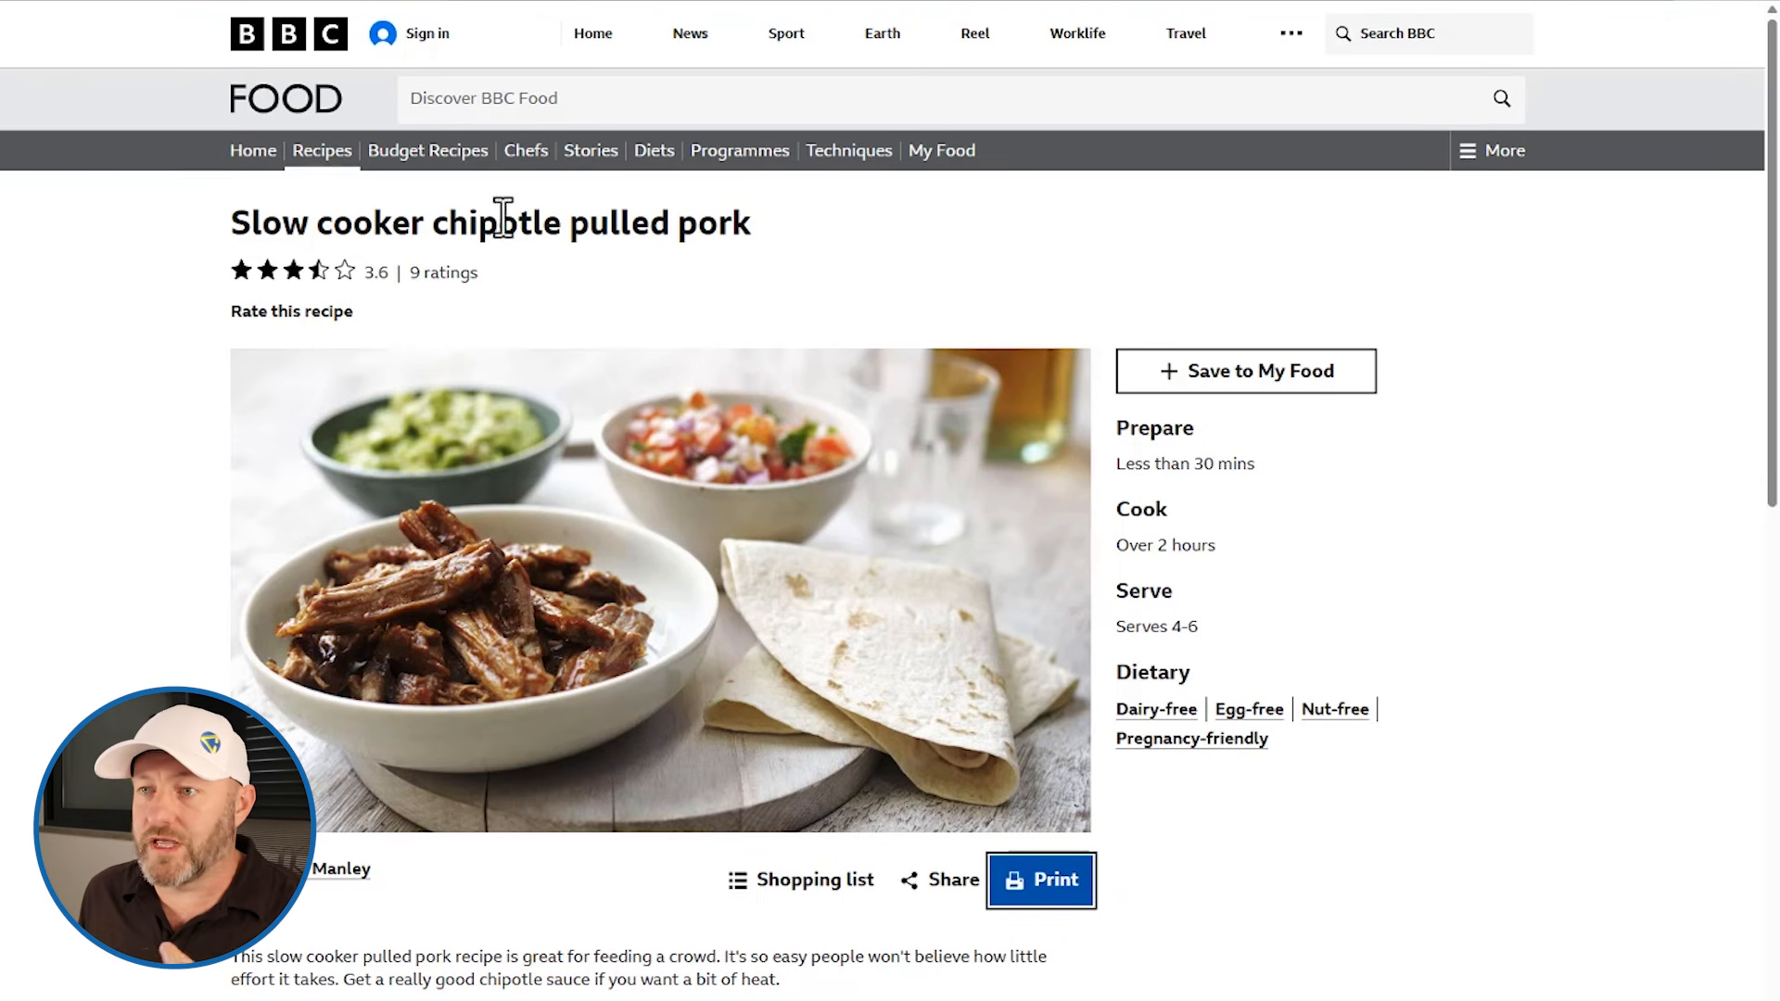
click(1032, 895)
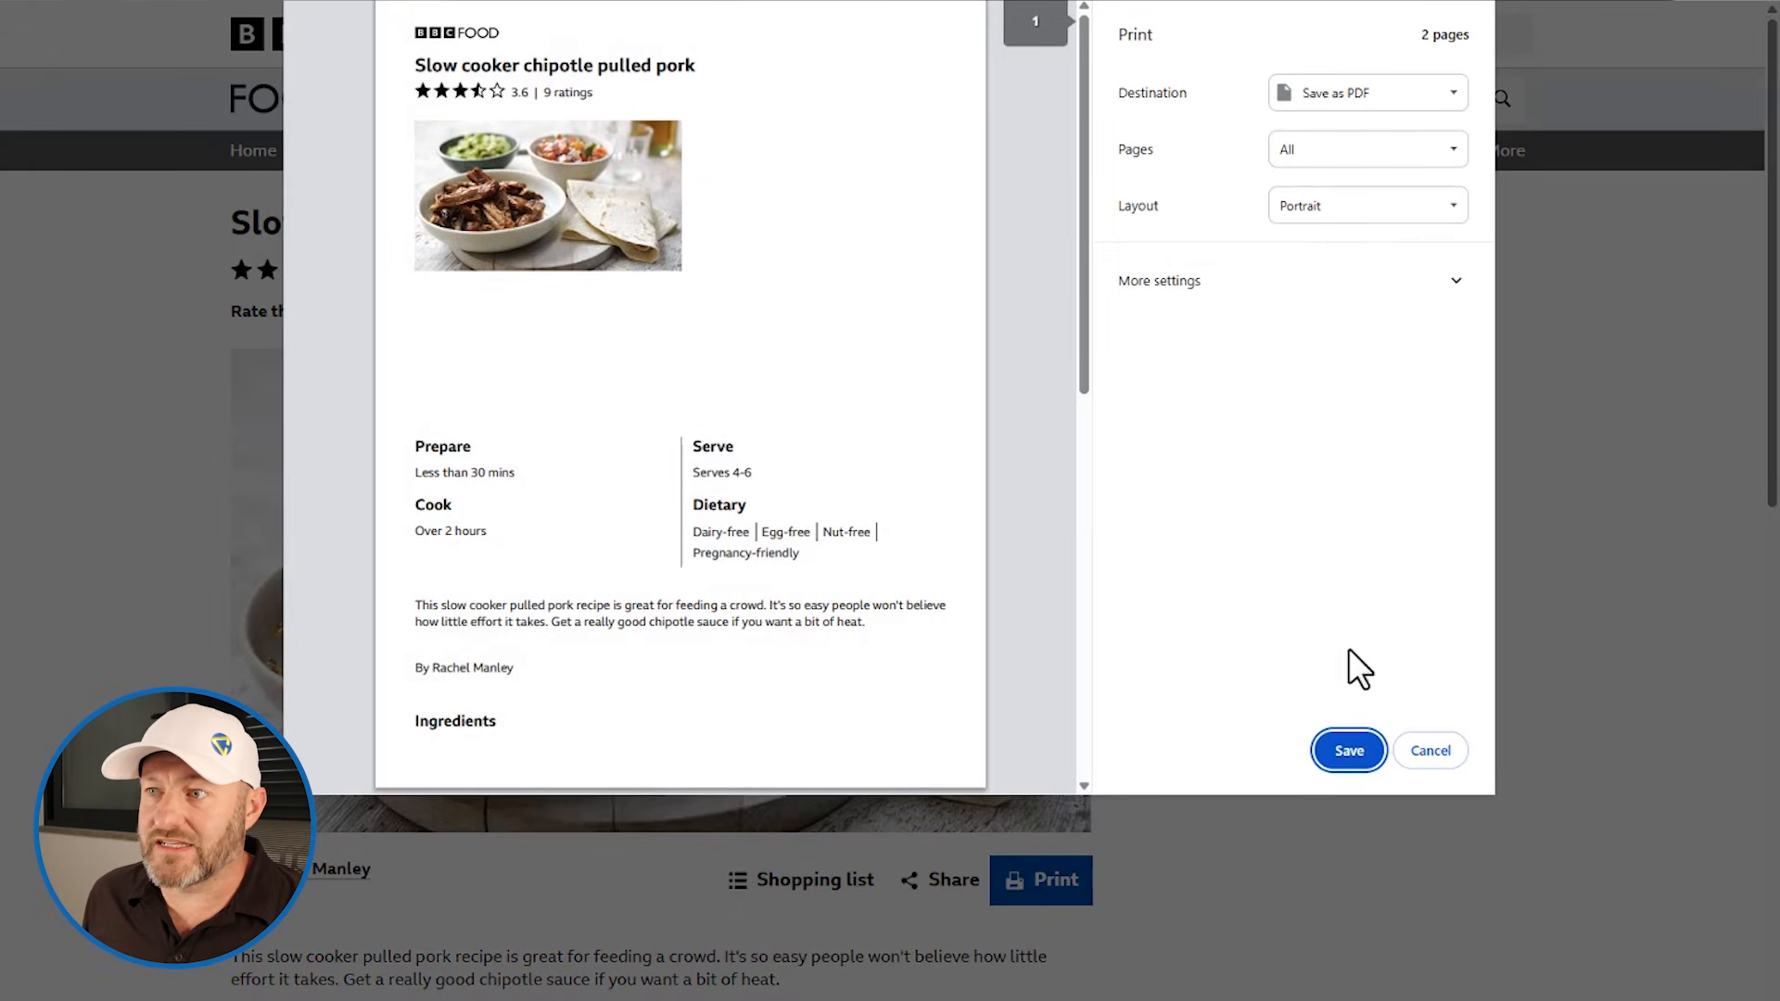
click(1347, 767)
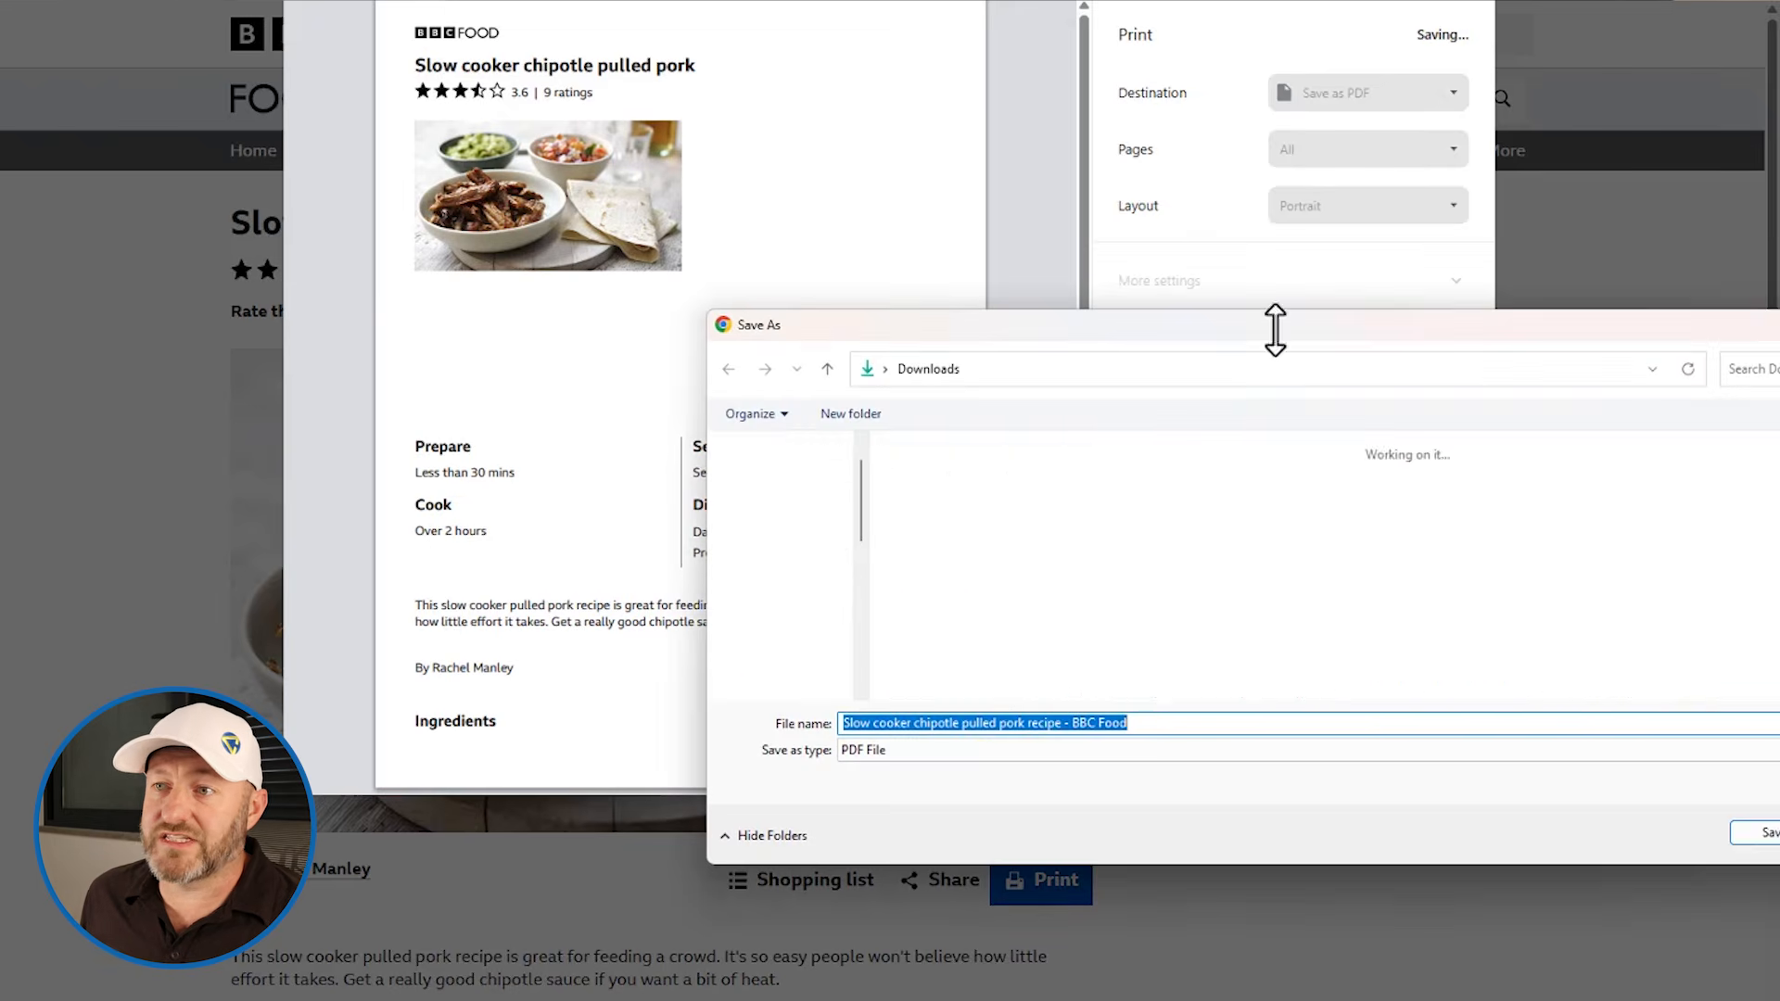
click(1761, 837)
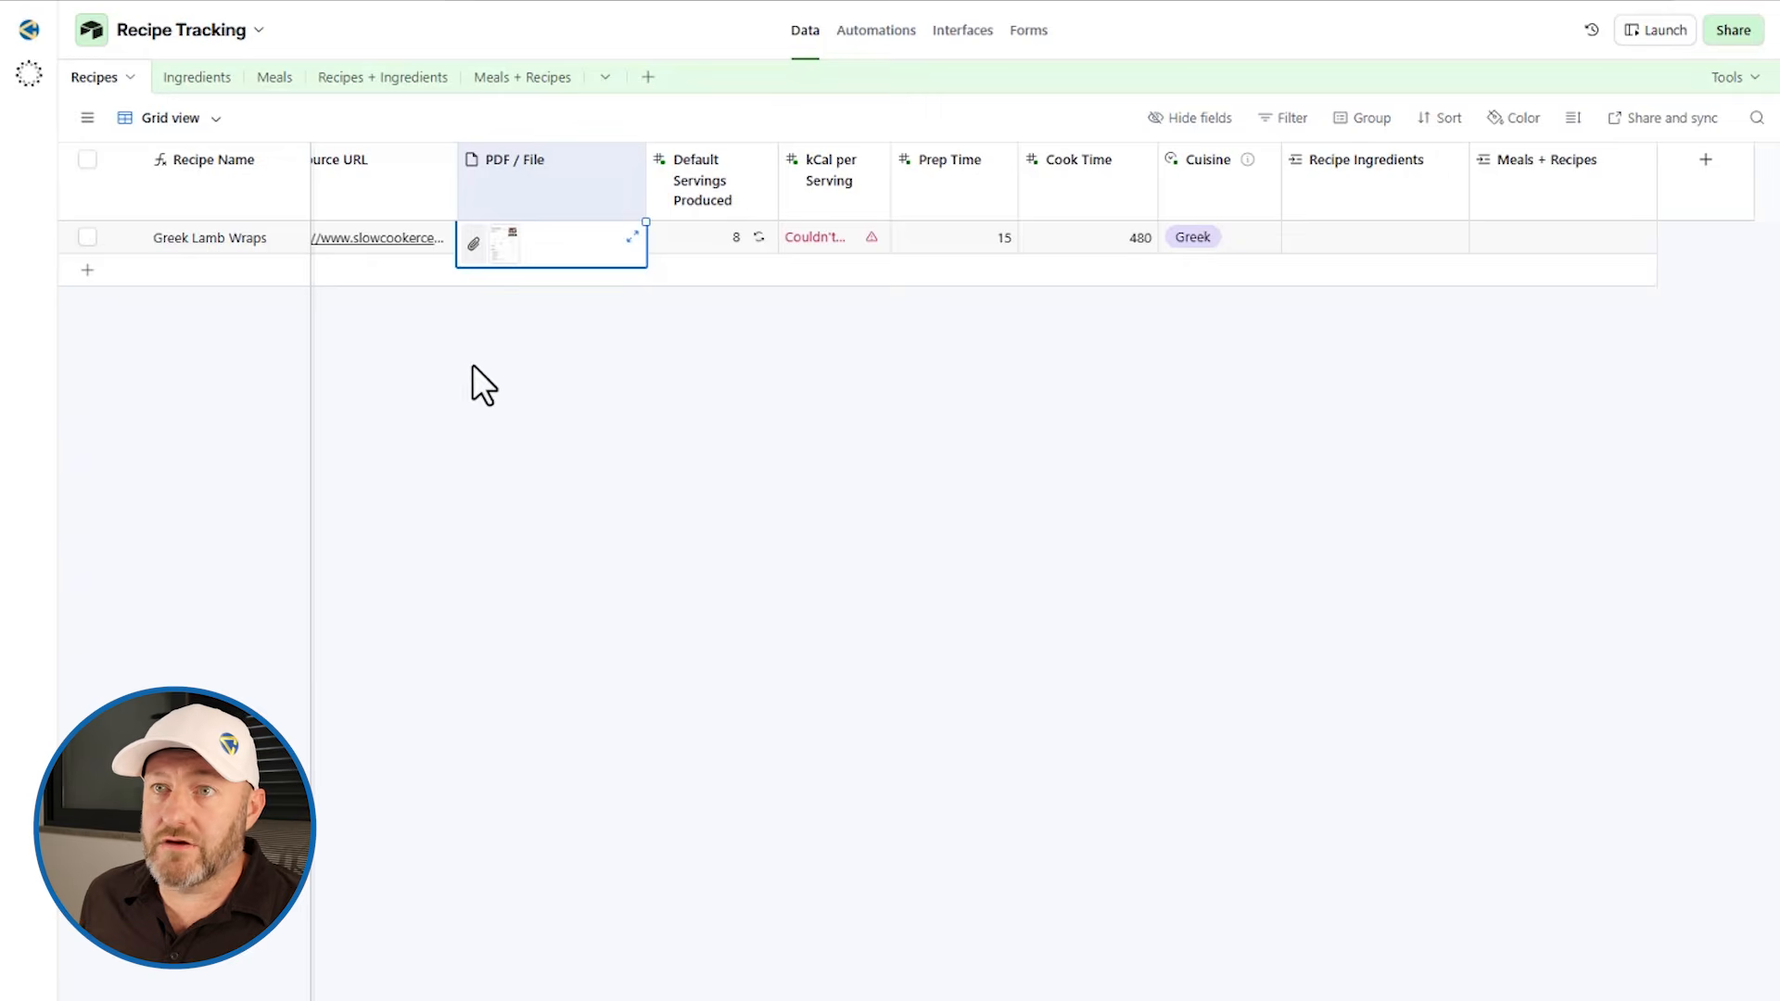
Step: Add a new recipe record and upload the 'Slow cooker chipotle pulled pork recipe - BBC Food' PDF to its PDF / File field
click(143, 278)
click(470, 272)
click(472, 271)
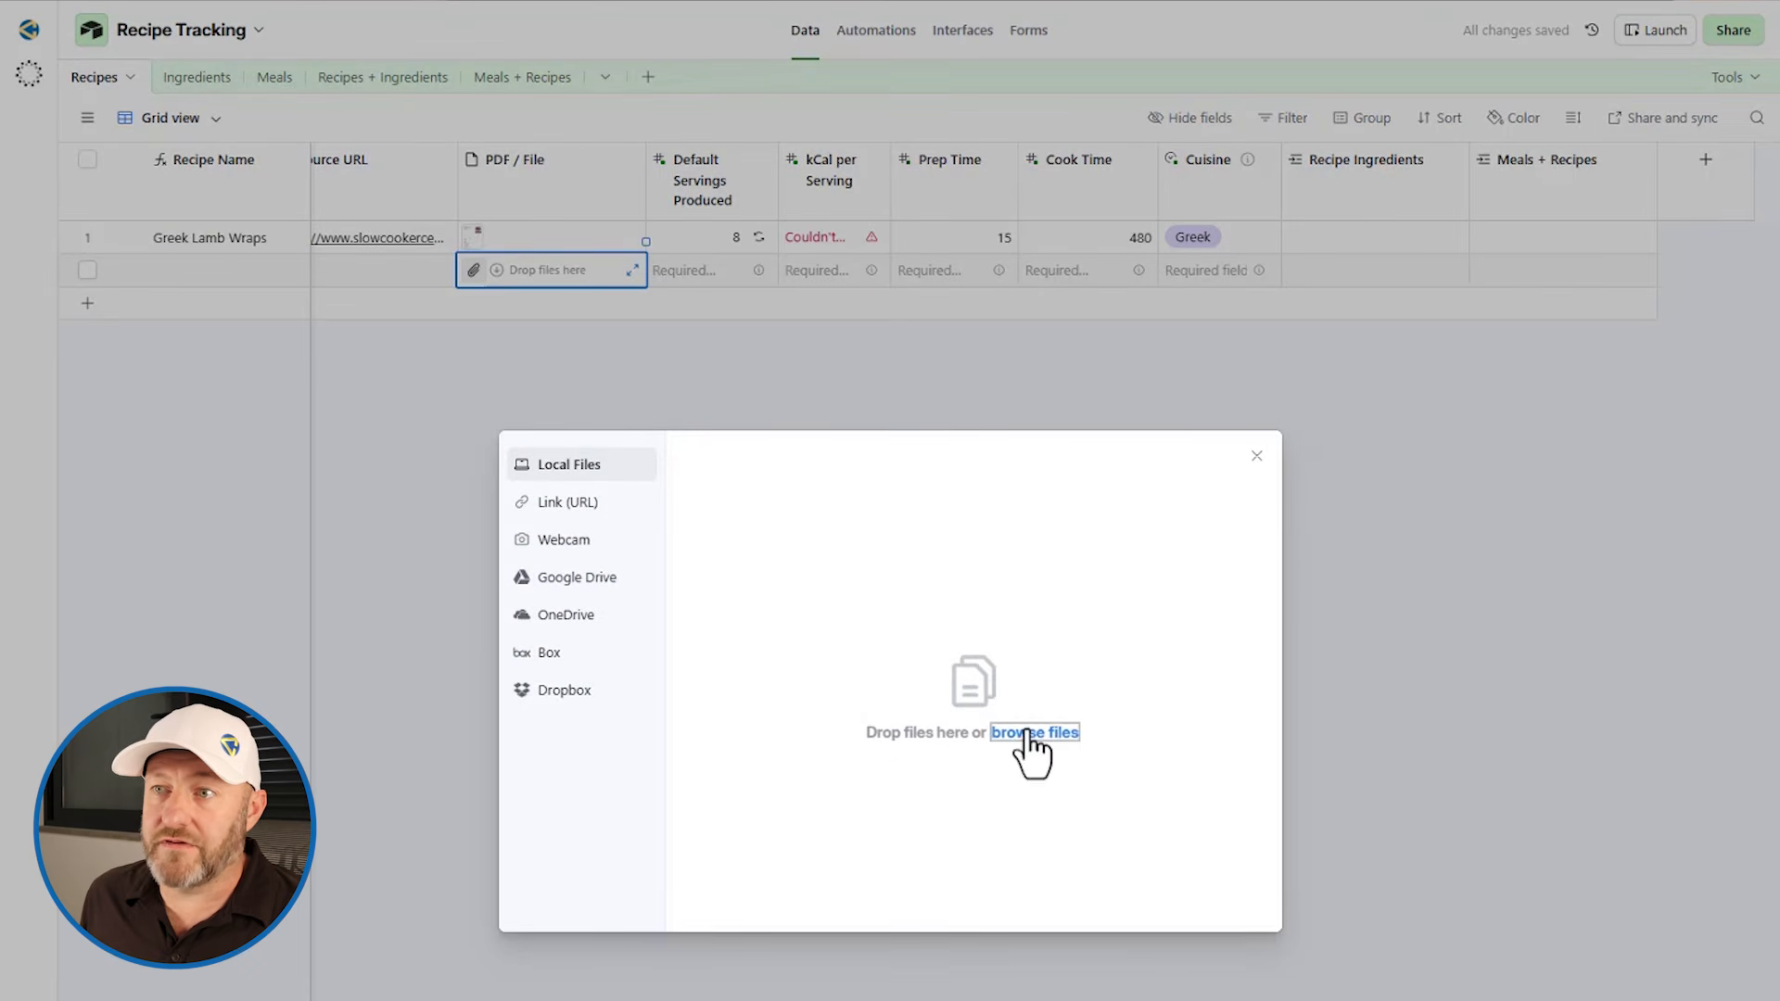
click(855, 702)
click(927, 523)
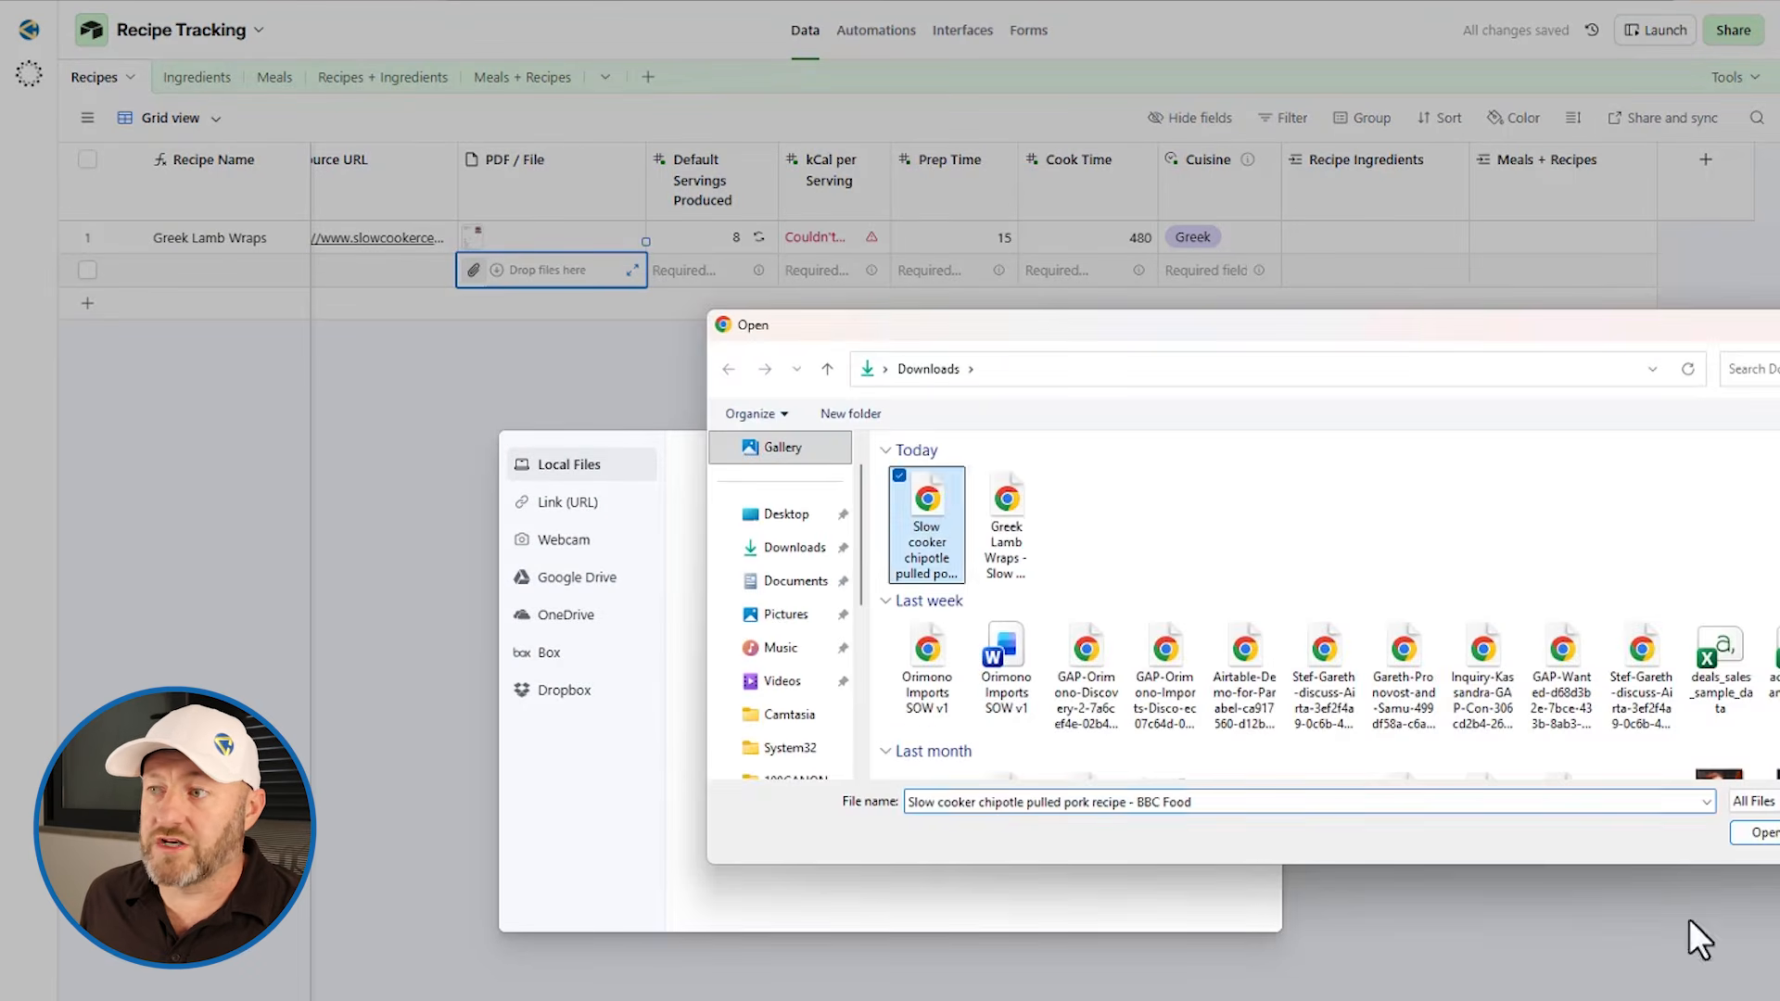
click(1762, 835)
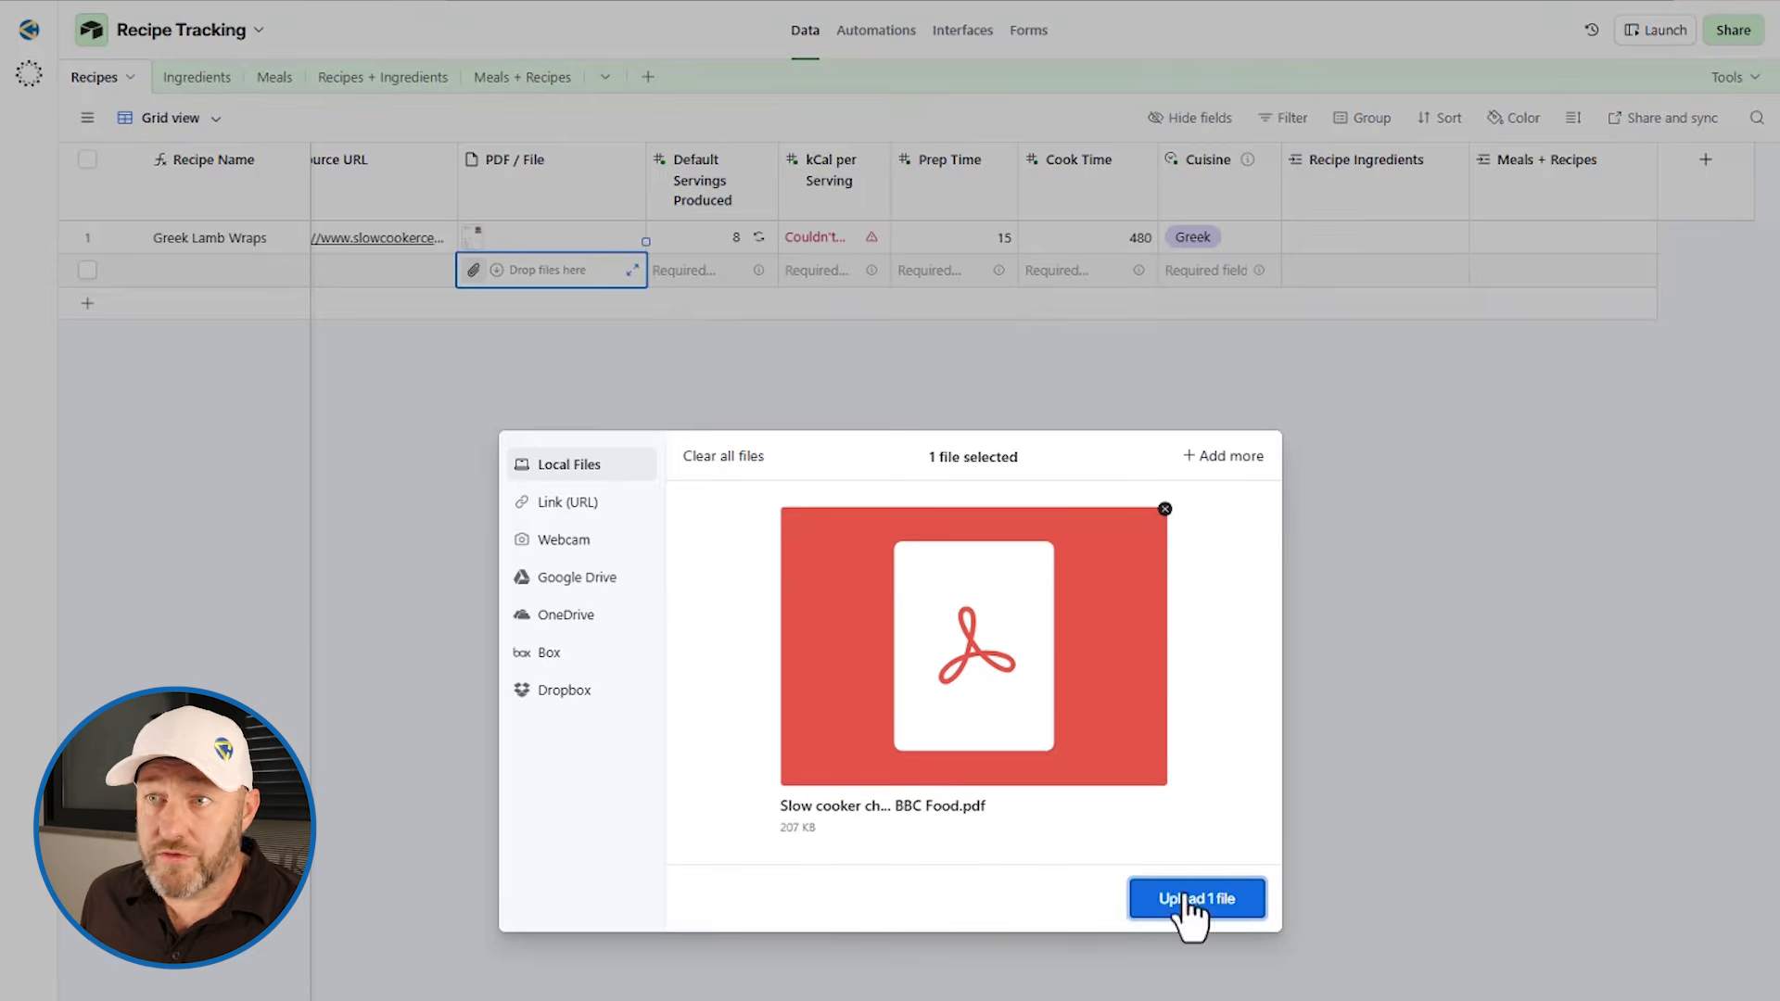
click(1190, 902)
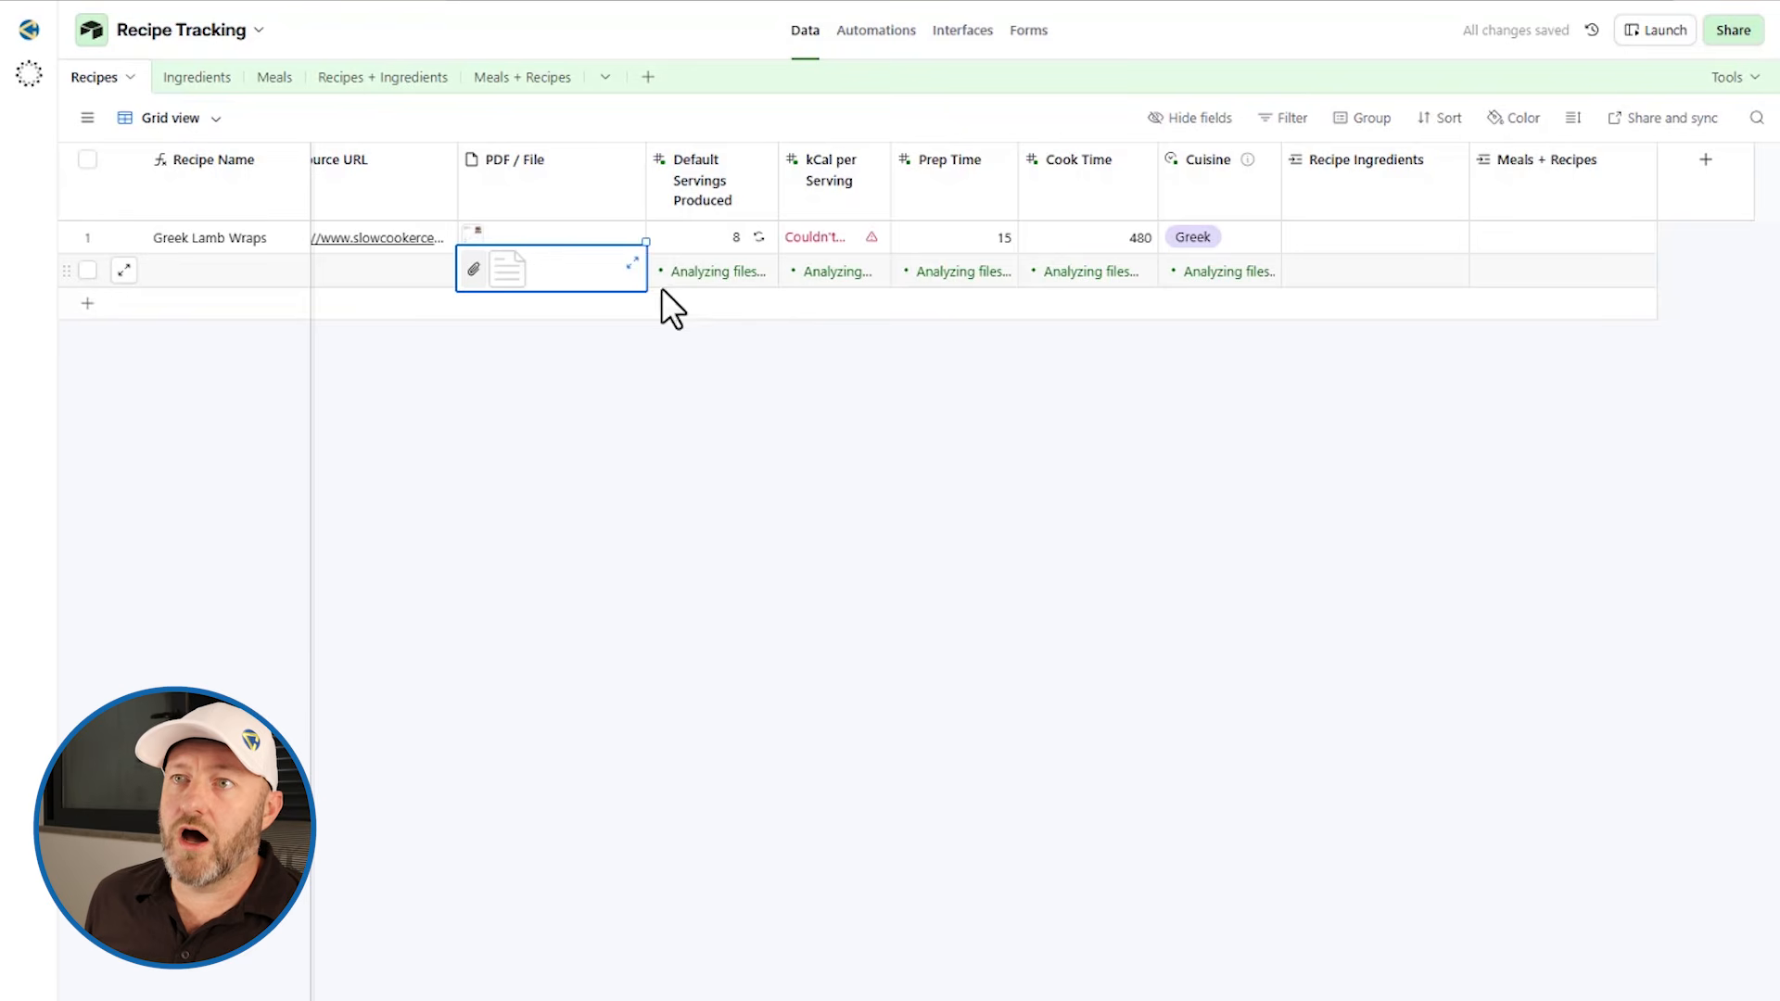
Step: Inspect the new record's AI-filled servings, prep time and cook time fields
scroll(376, 281, left, 2)
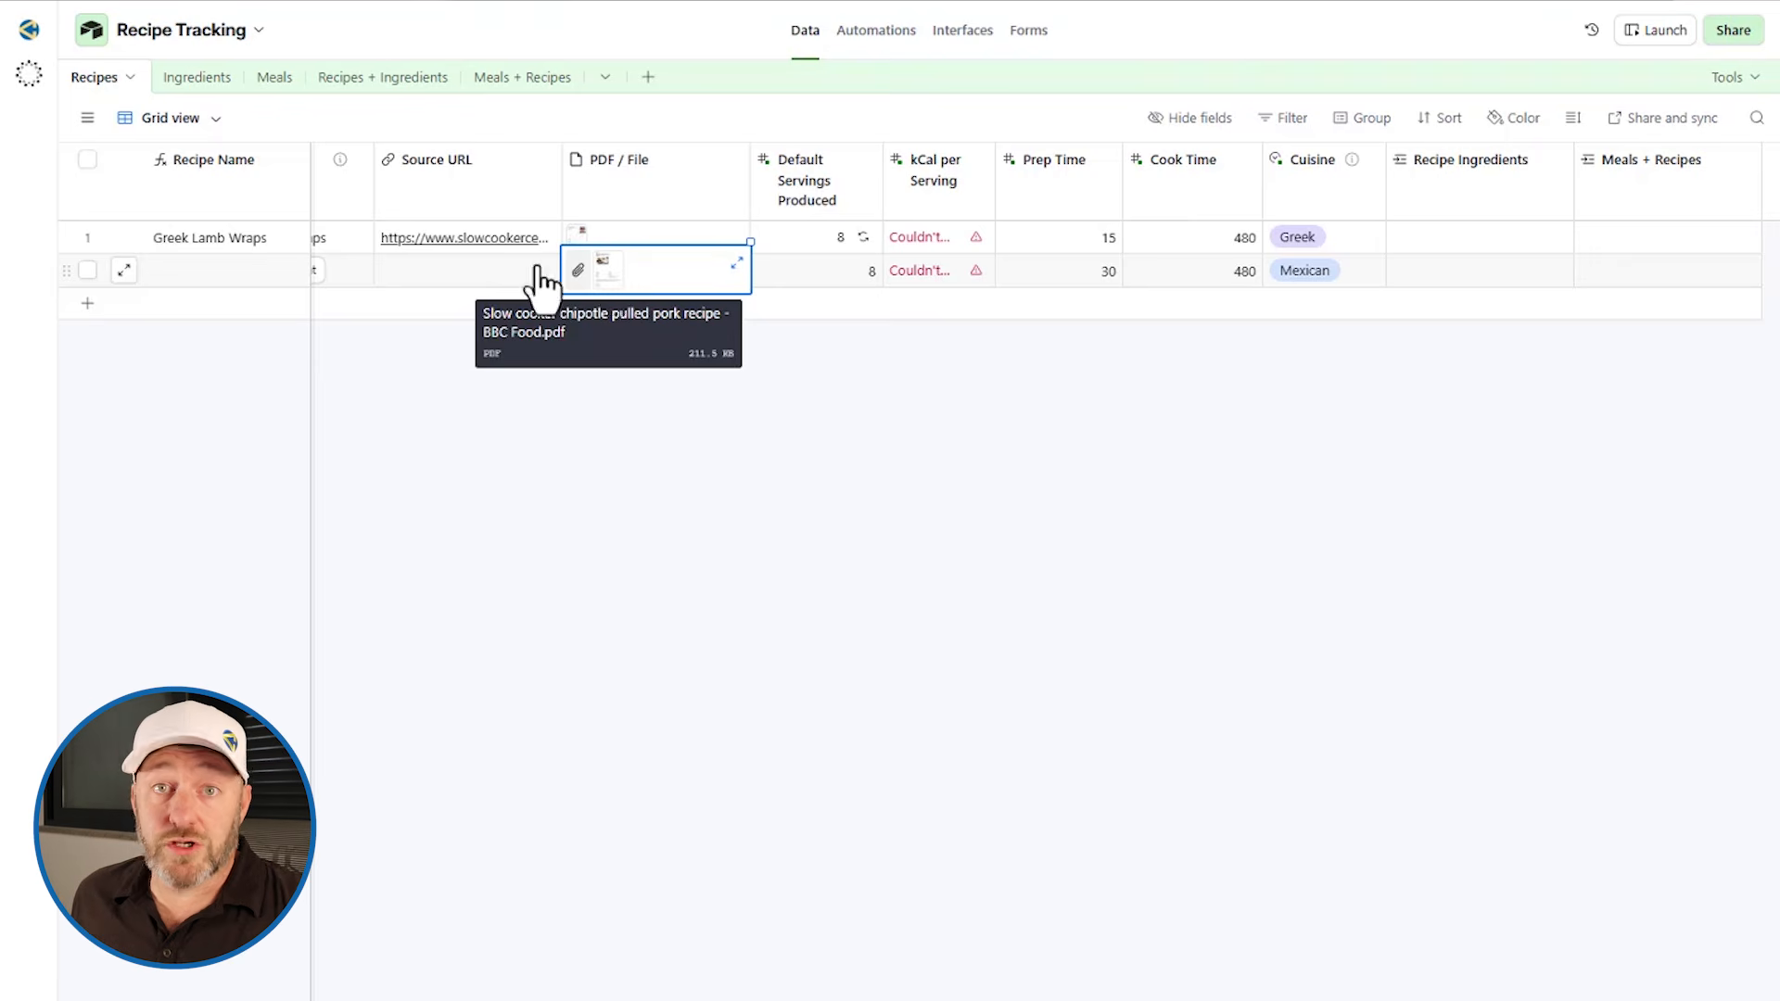
click(805, 271)
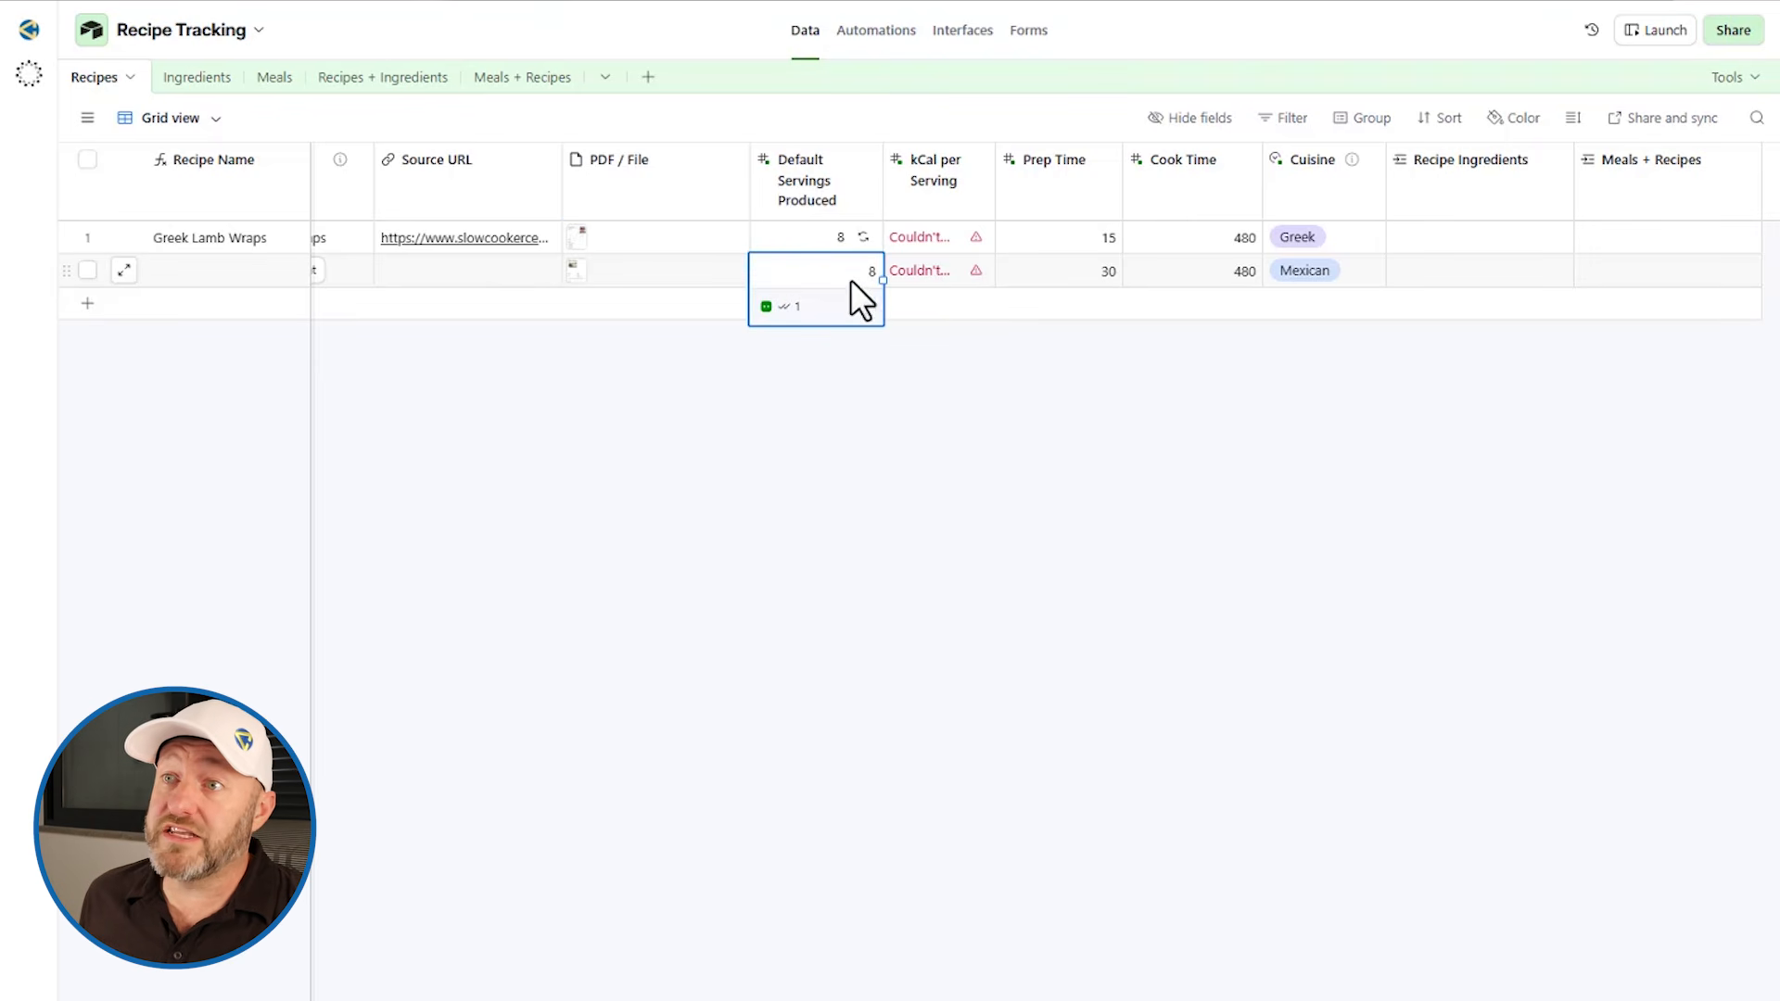
click(1049, 273)
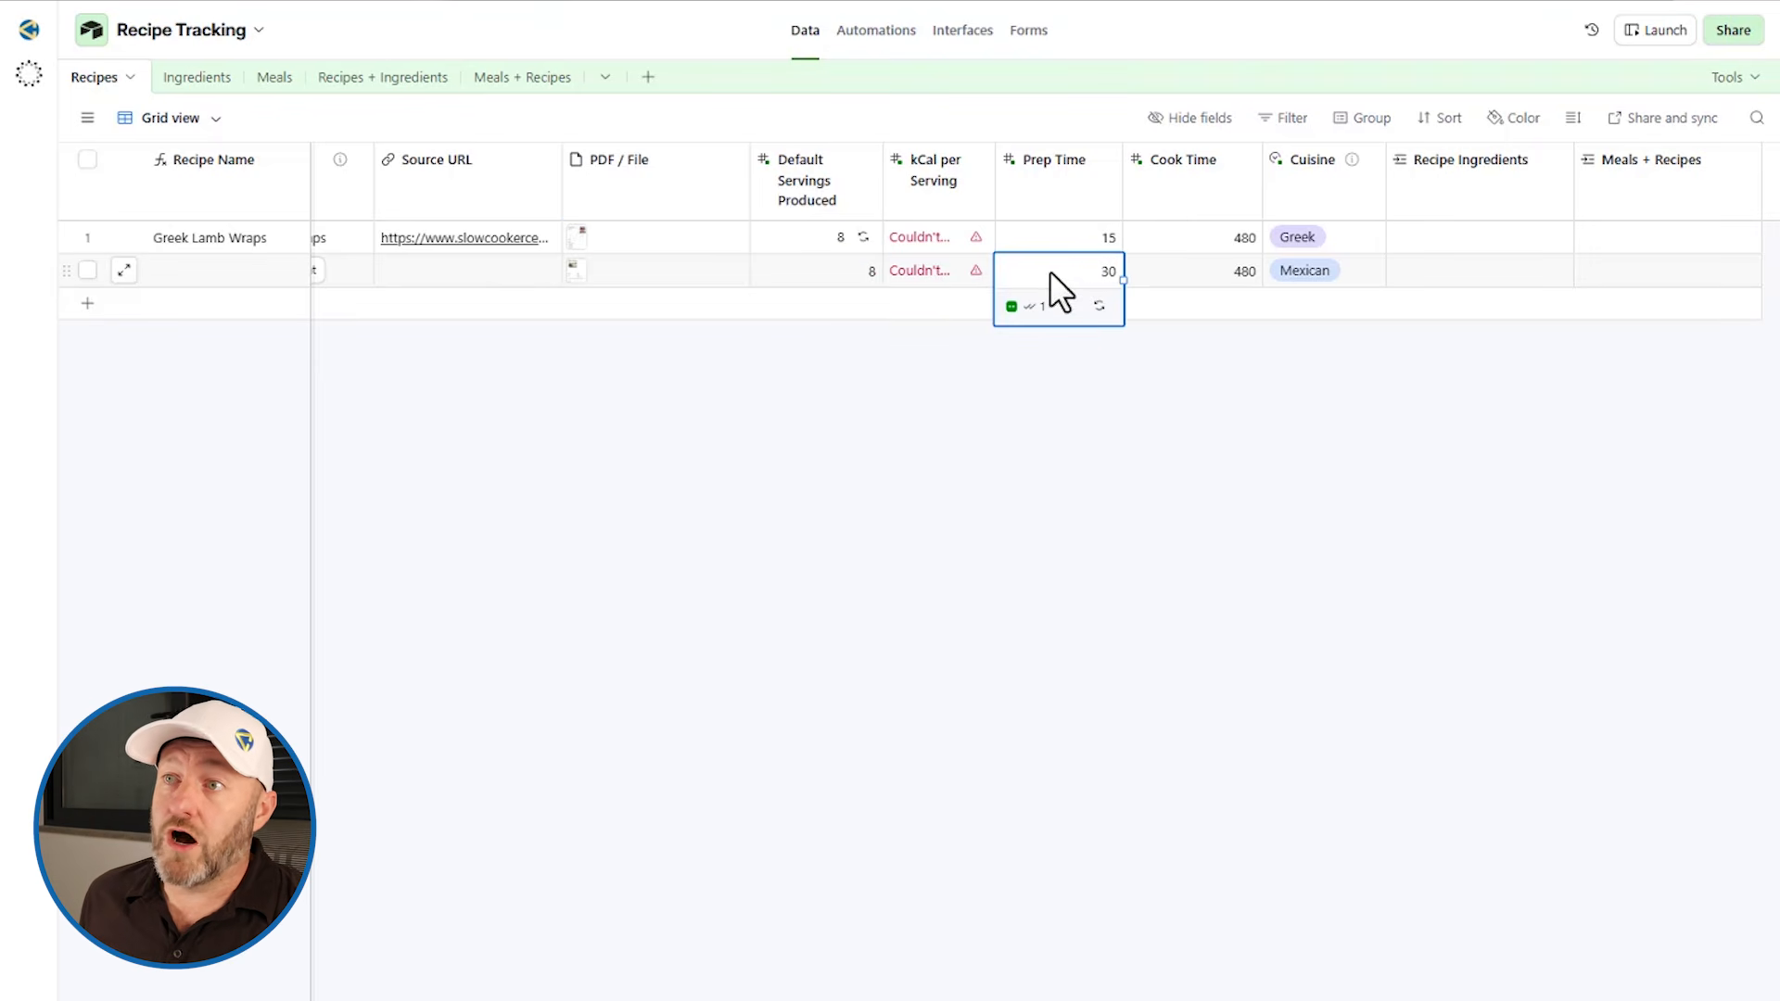
click(1204, 274)
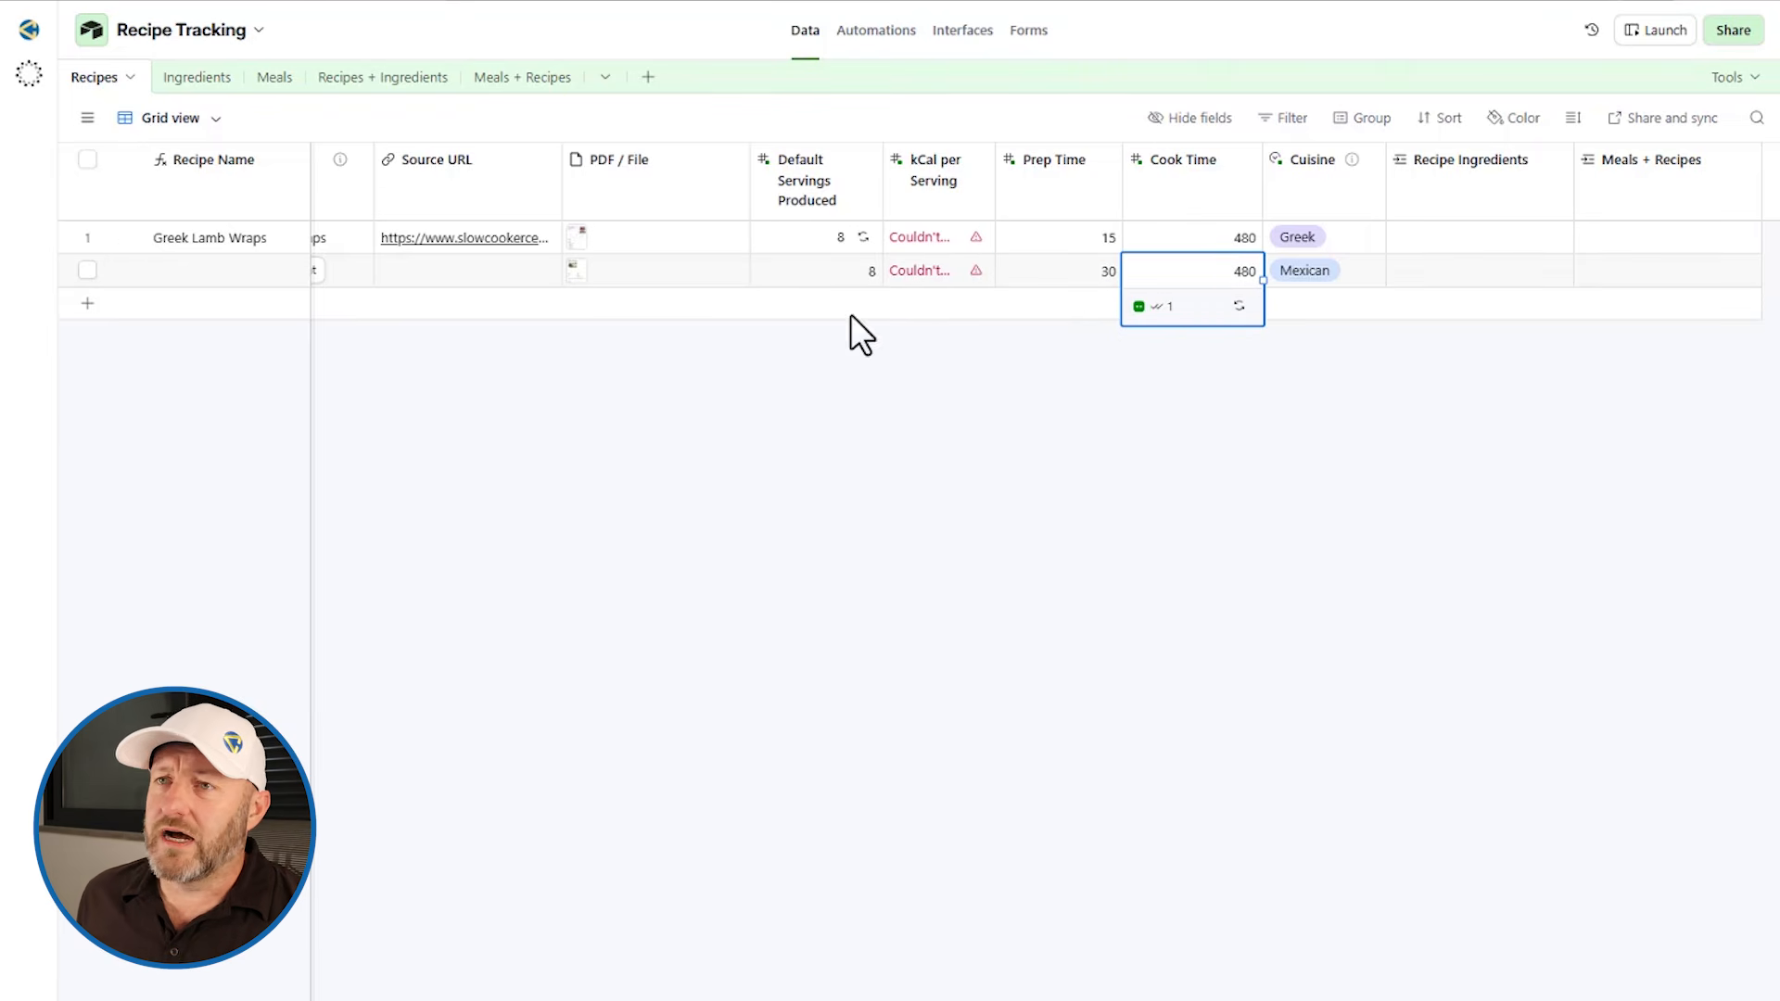
Step: Open the new record's attached recipe PDF, scroll through its details and ingredients, and close it
click(584, 283)
click(607, 289)
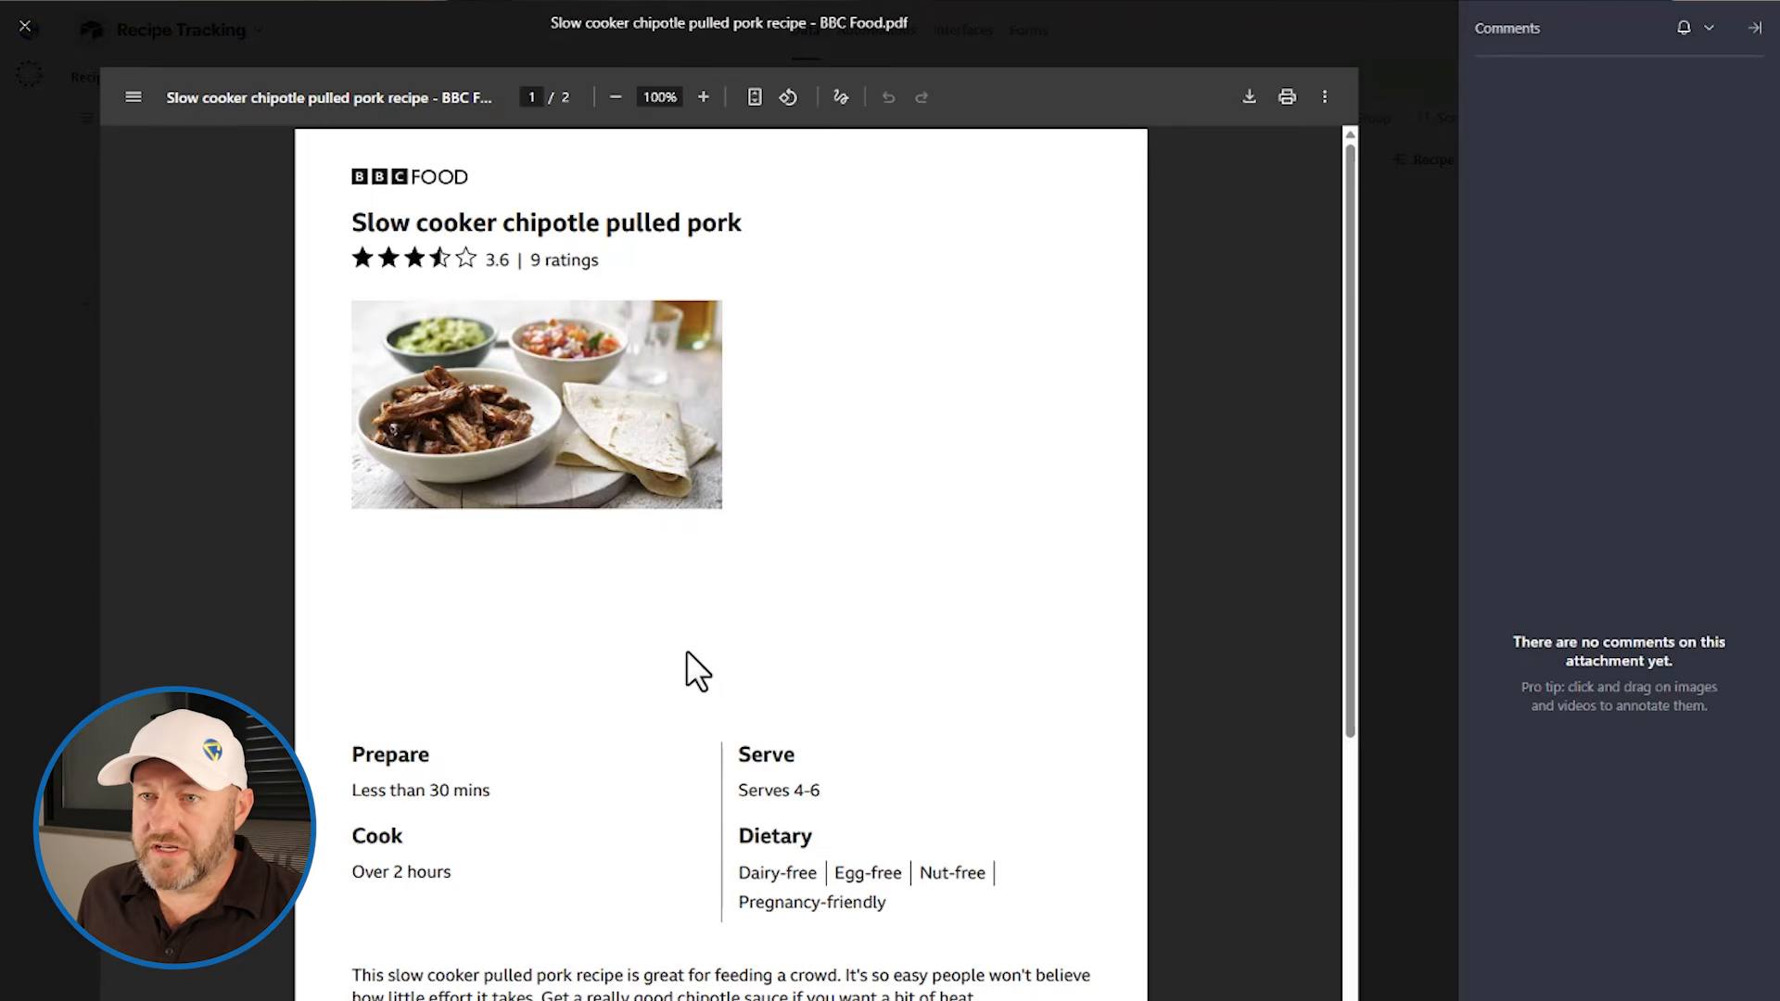
scroll(630, 677, down, 1)
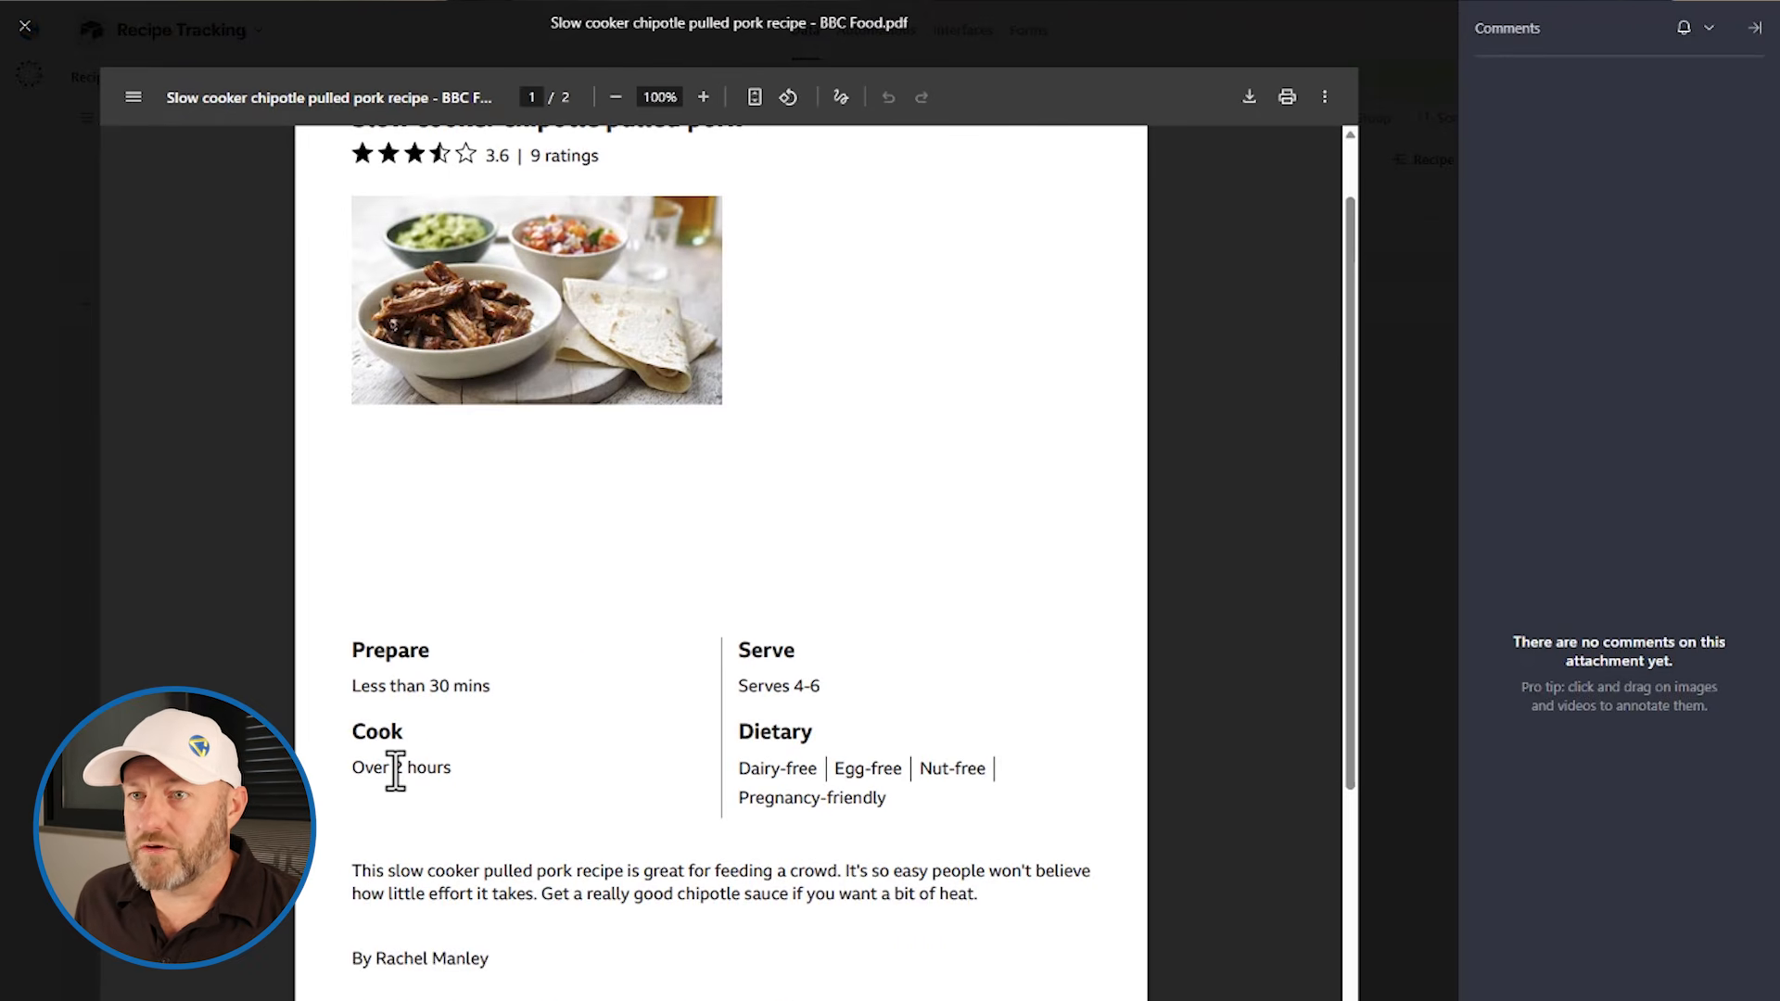
scroll(397, 758, down, 2)
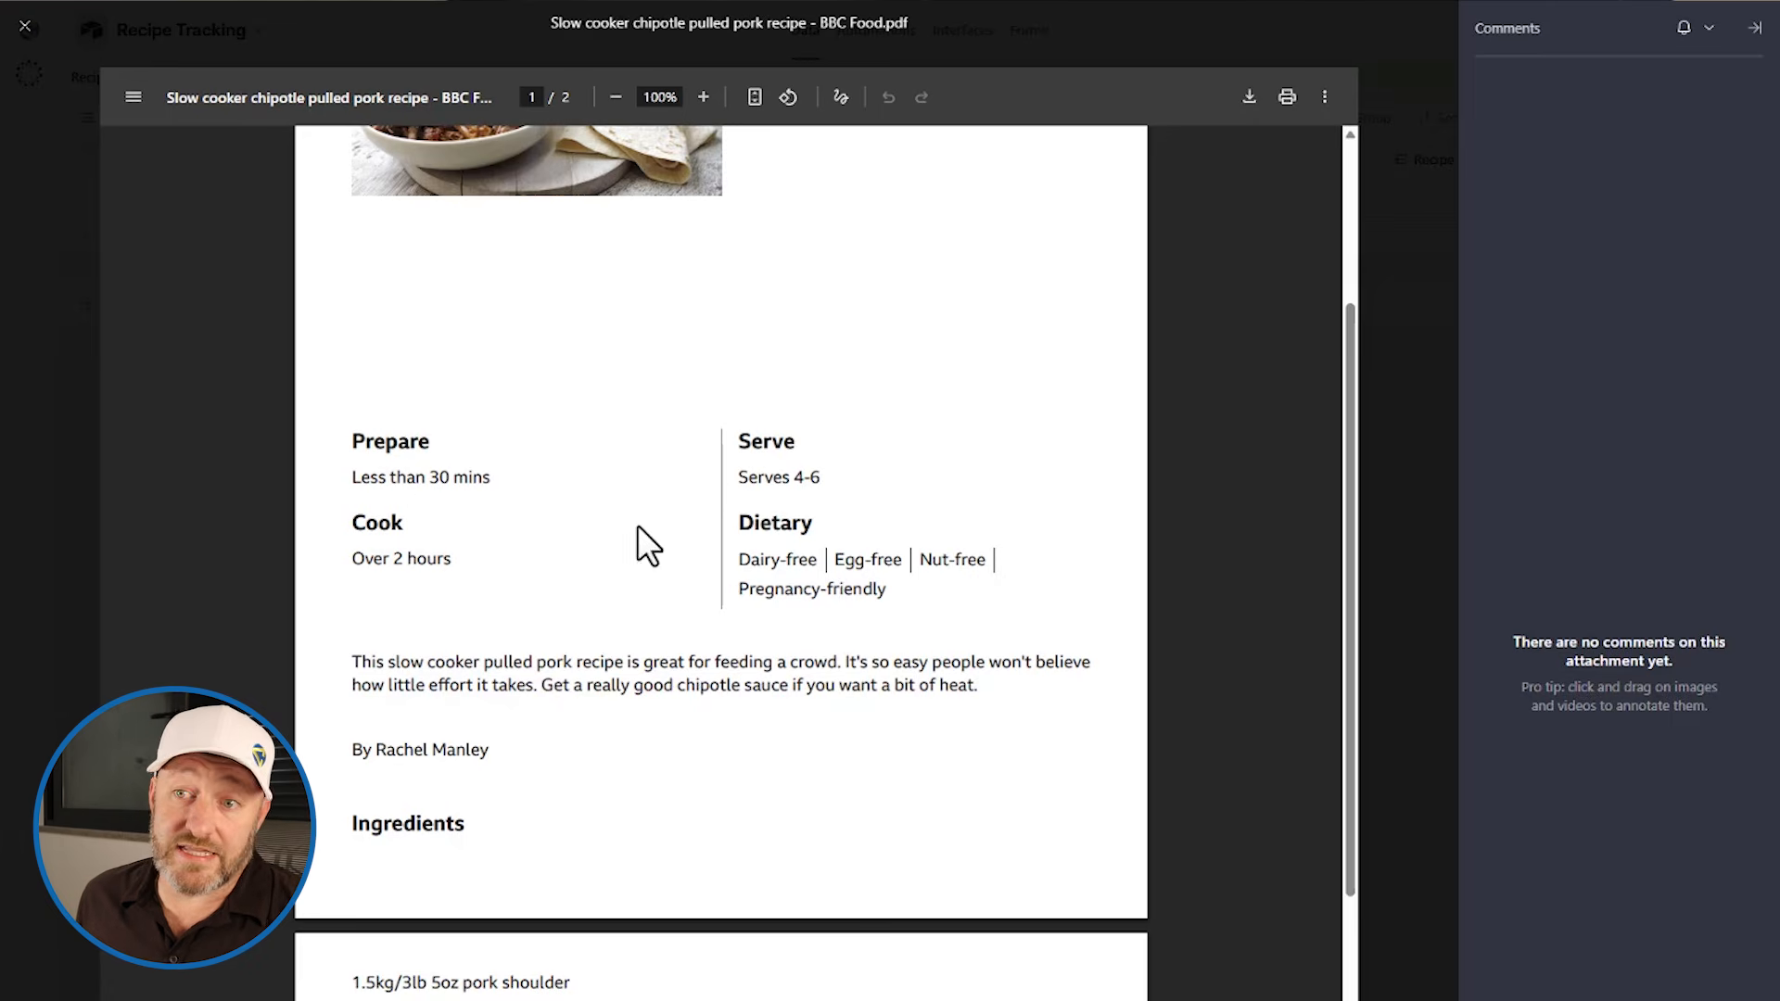
scroll(630, 533, down, 4)
scroll(641, 543, up, 4)
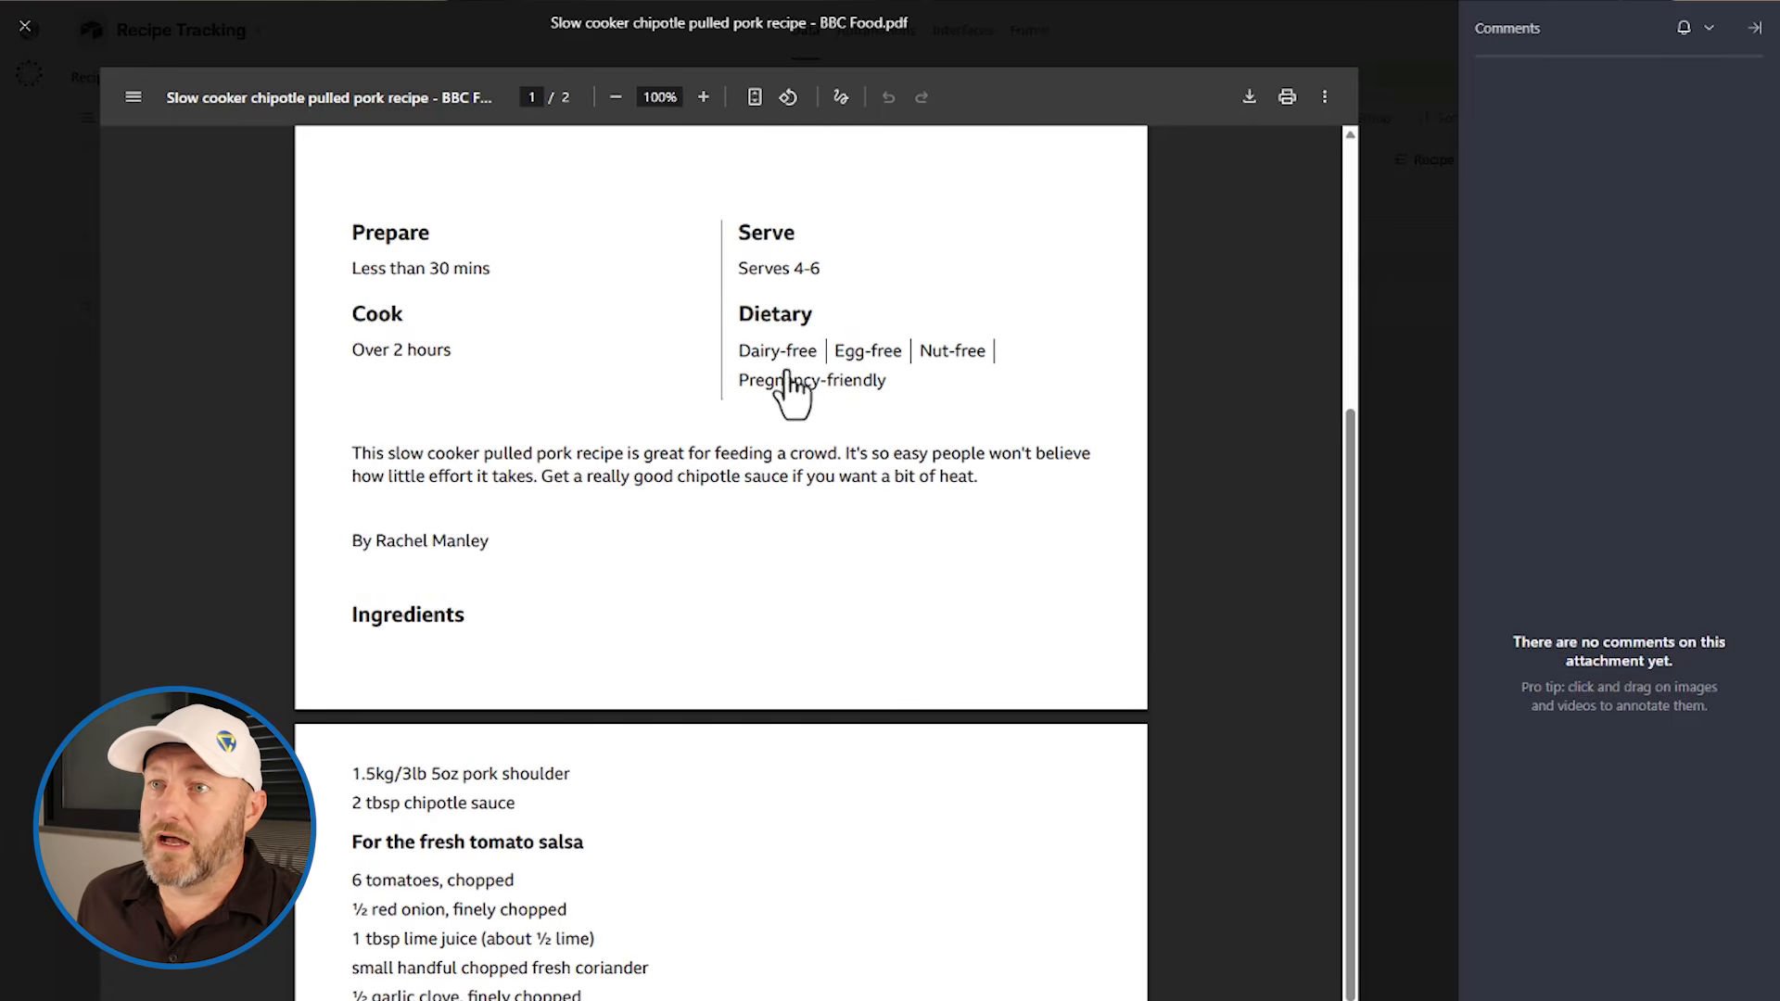
click(26, 28)
Step: Check the new record's Recipe Text field
click(815, 273)
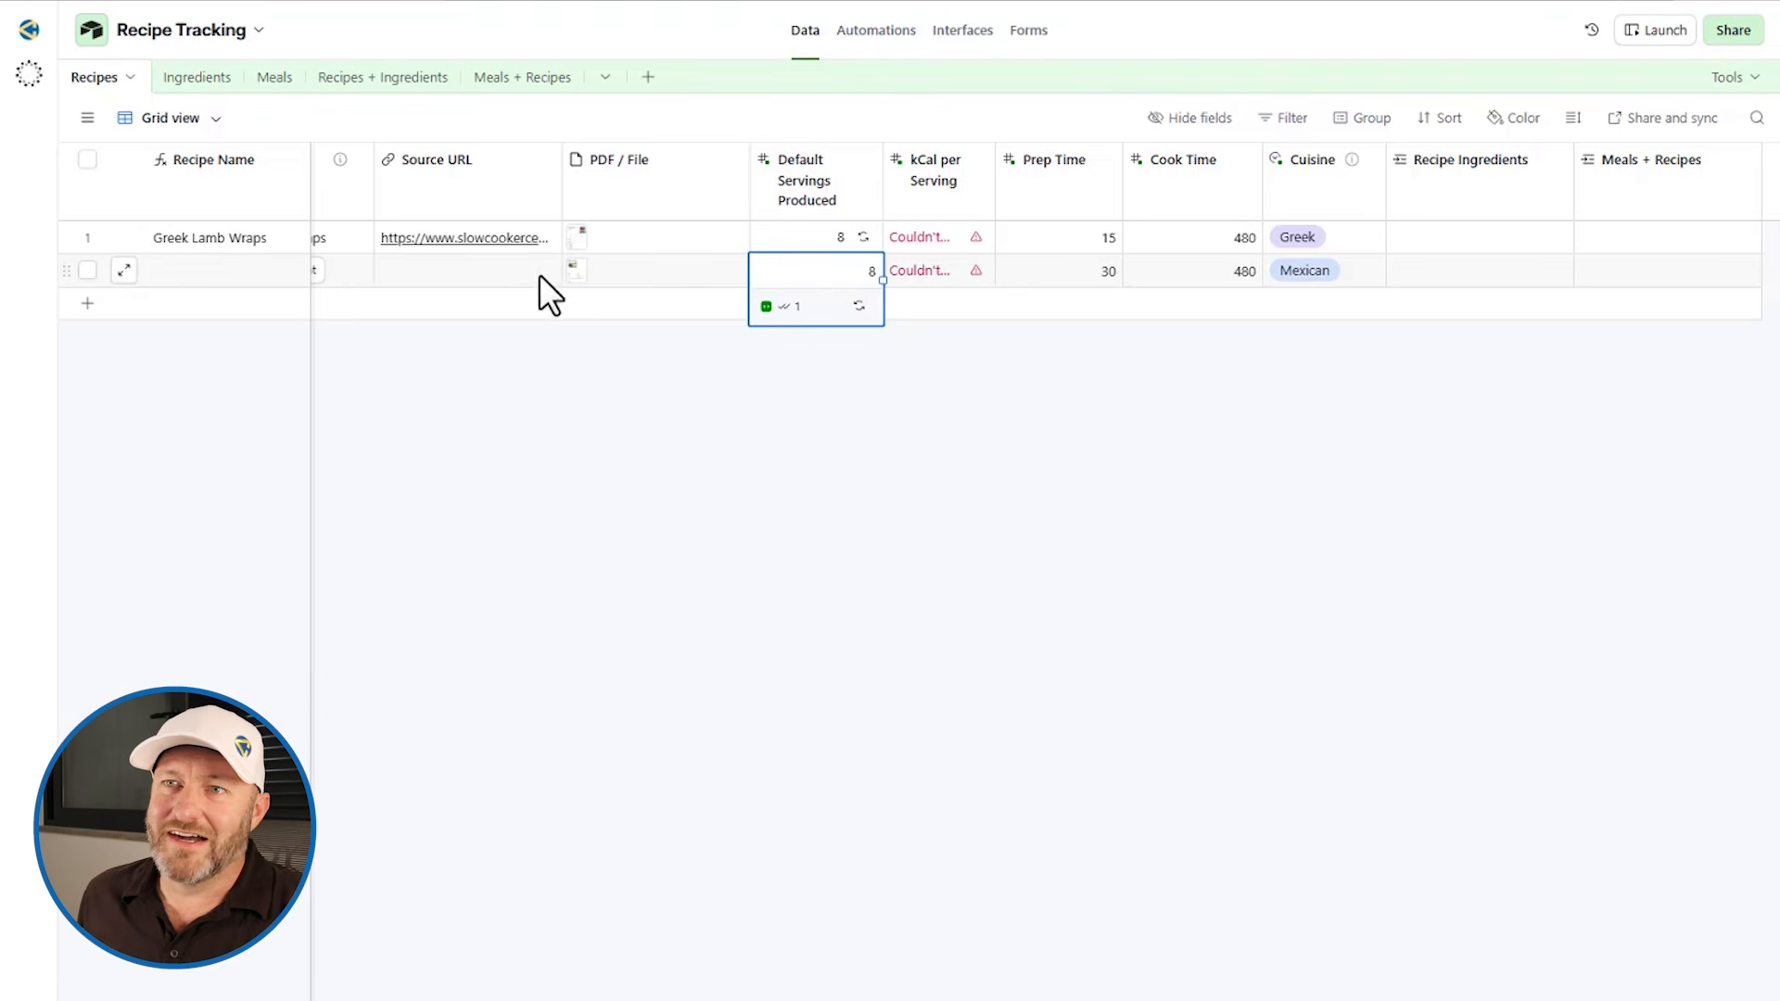
scroll(538, 274, left, 2)
click(397, 271)
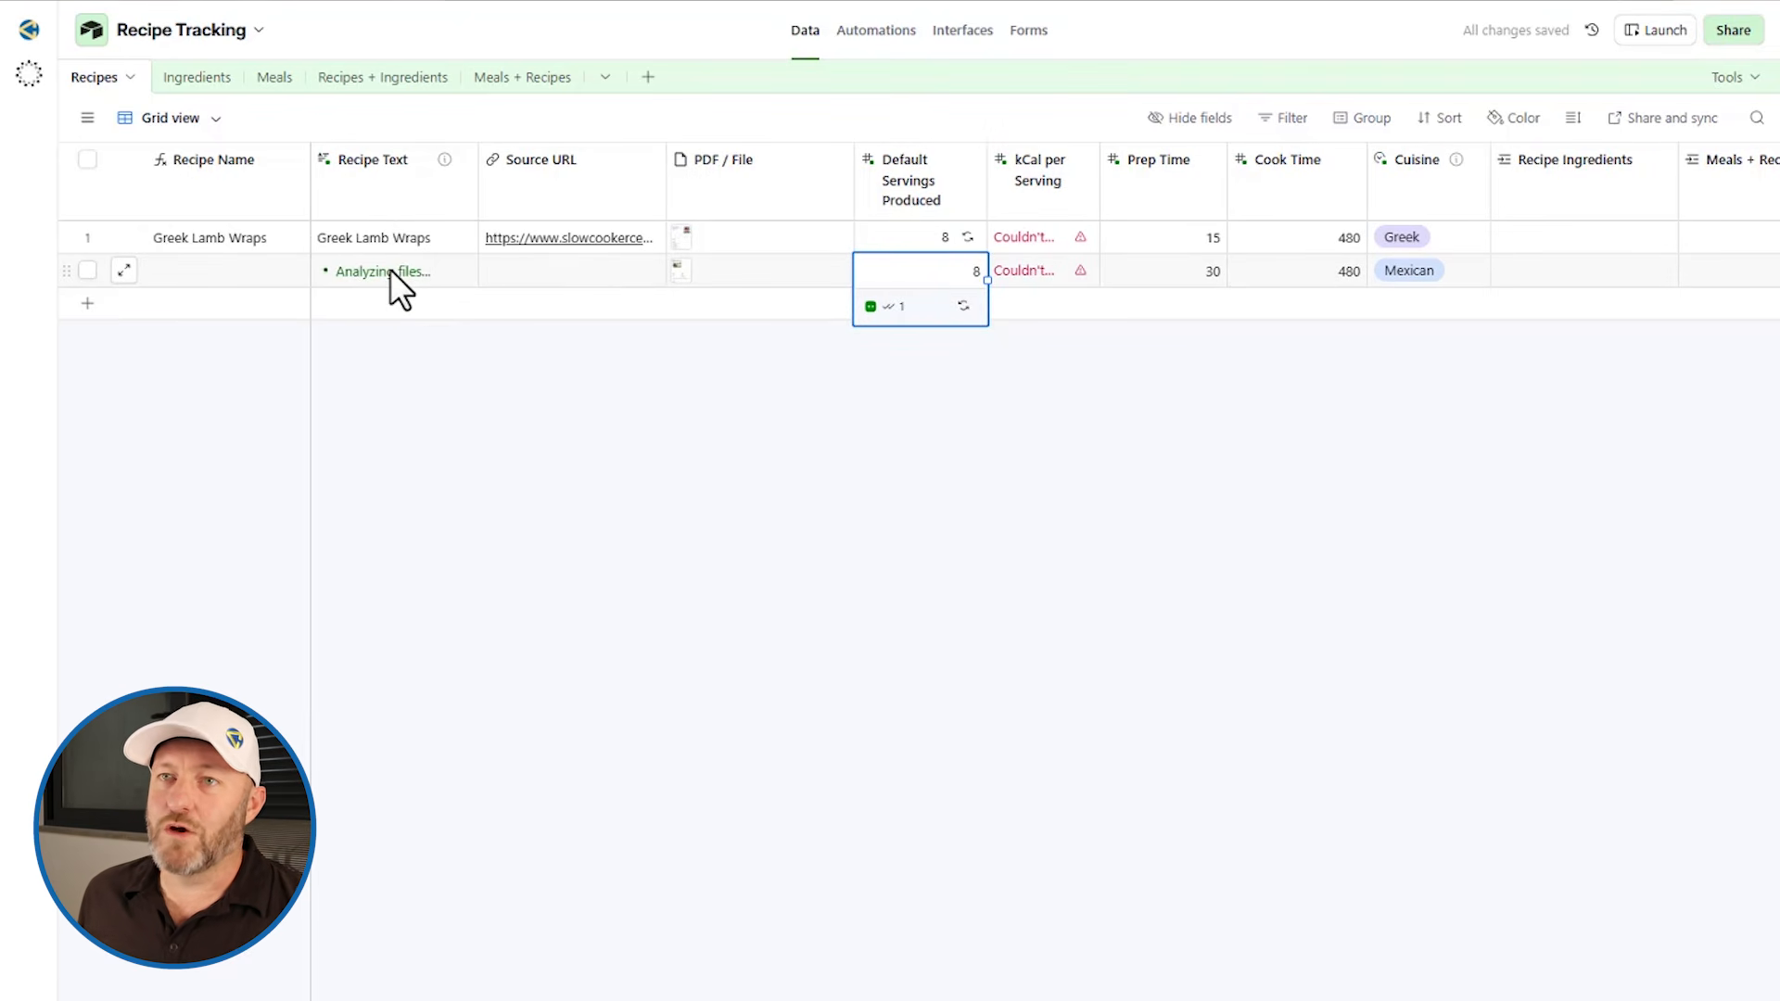
Step: Widen the Recipe Name column so the new record's full recipe name shows
click(780, 543)
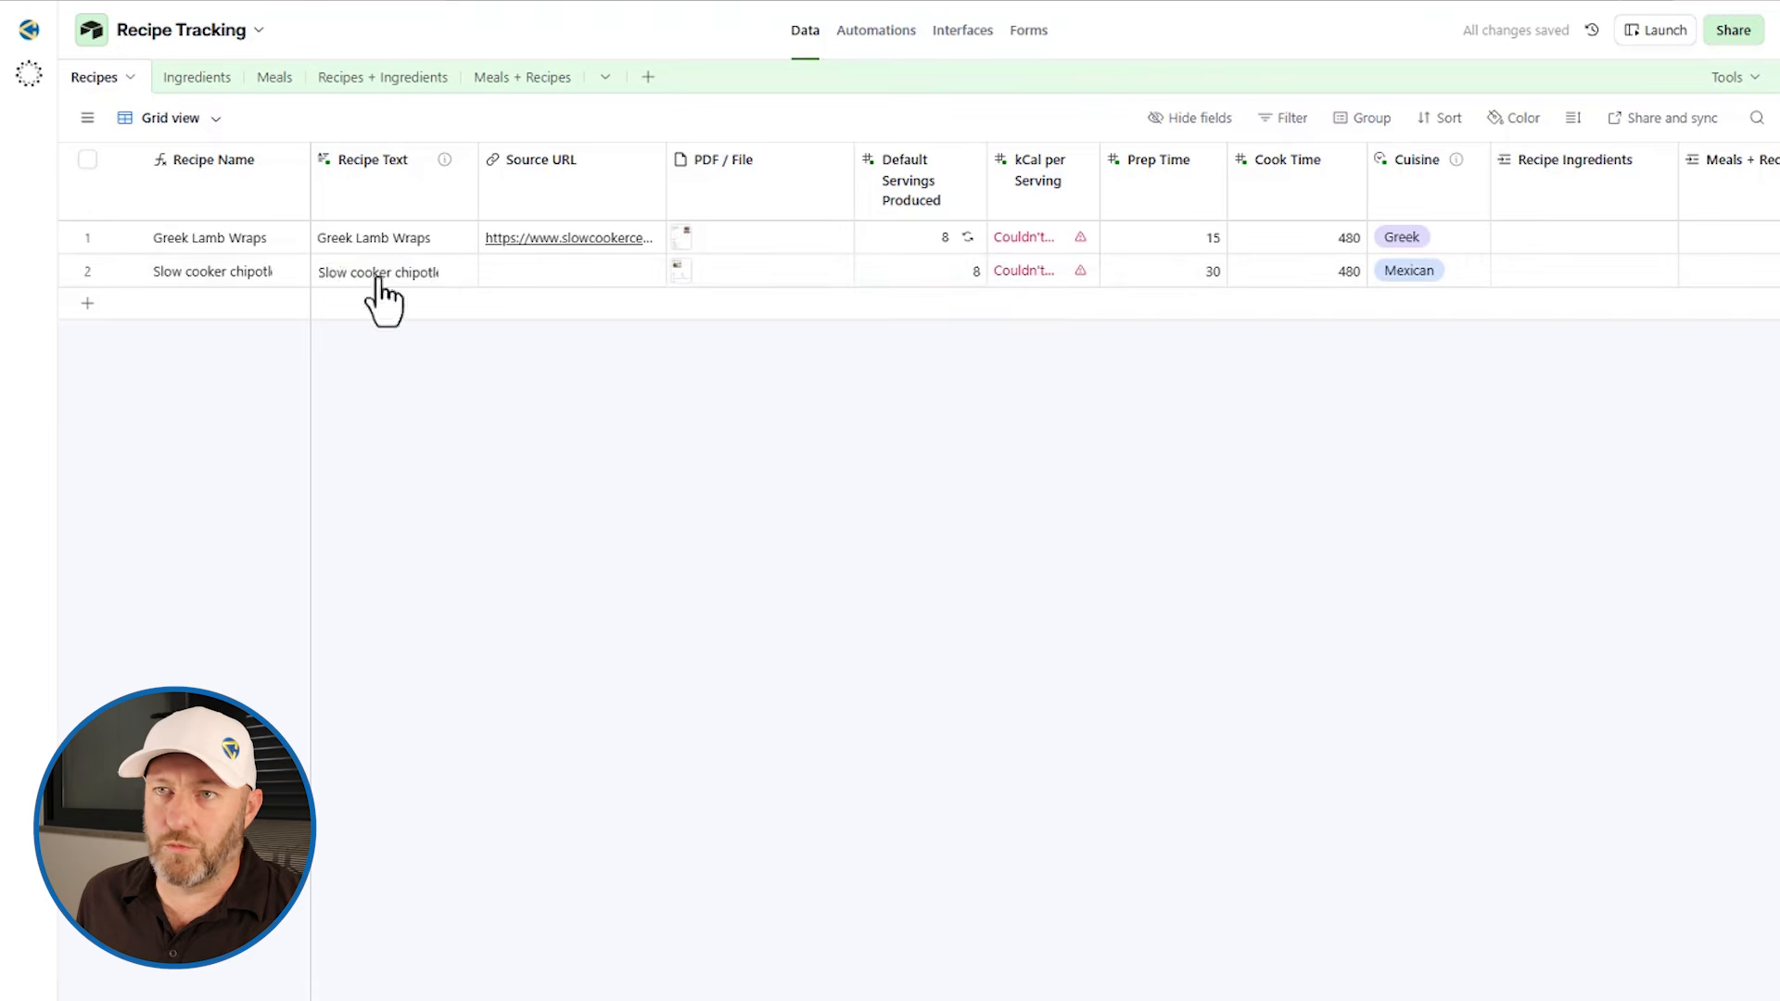
drag(310, 159, 381, 163)
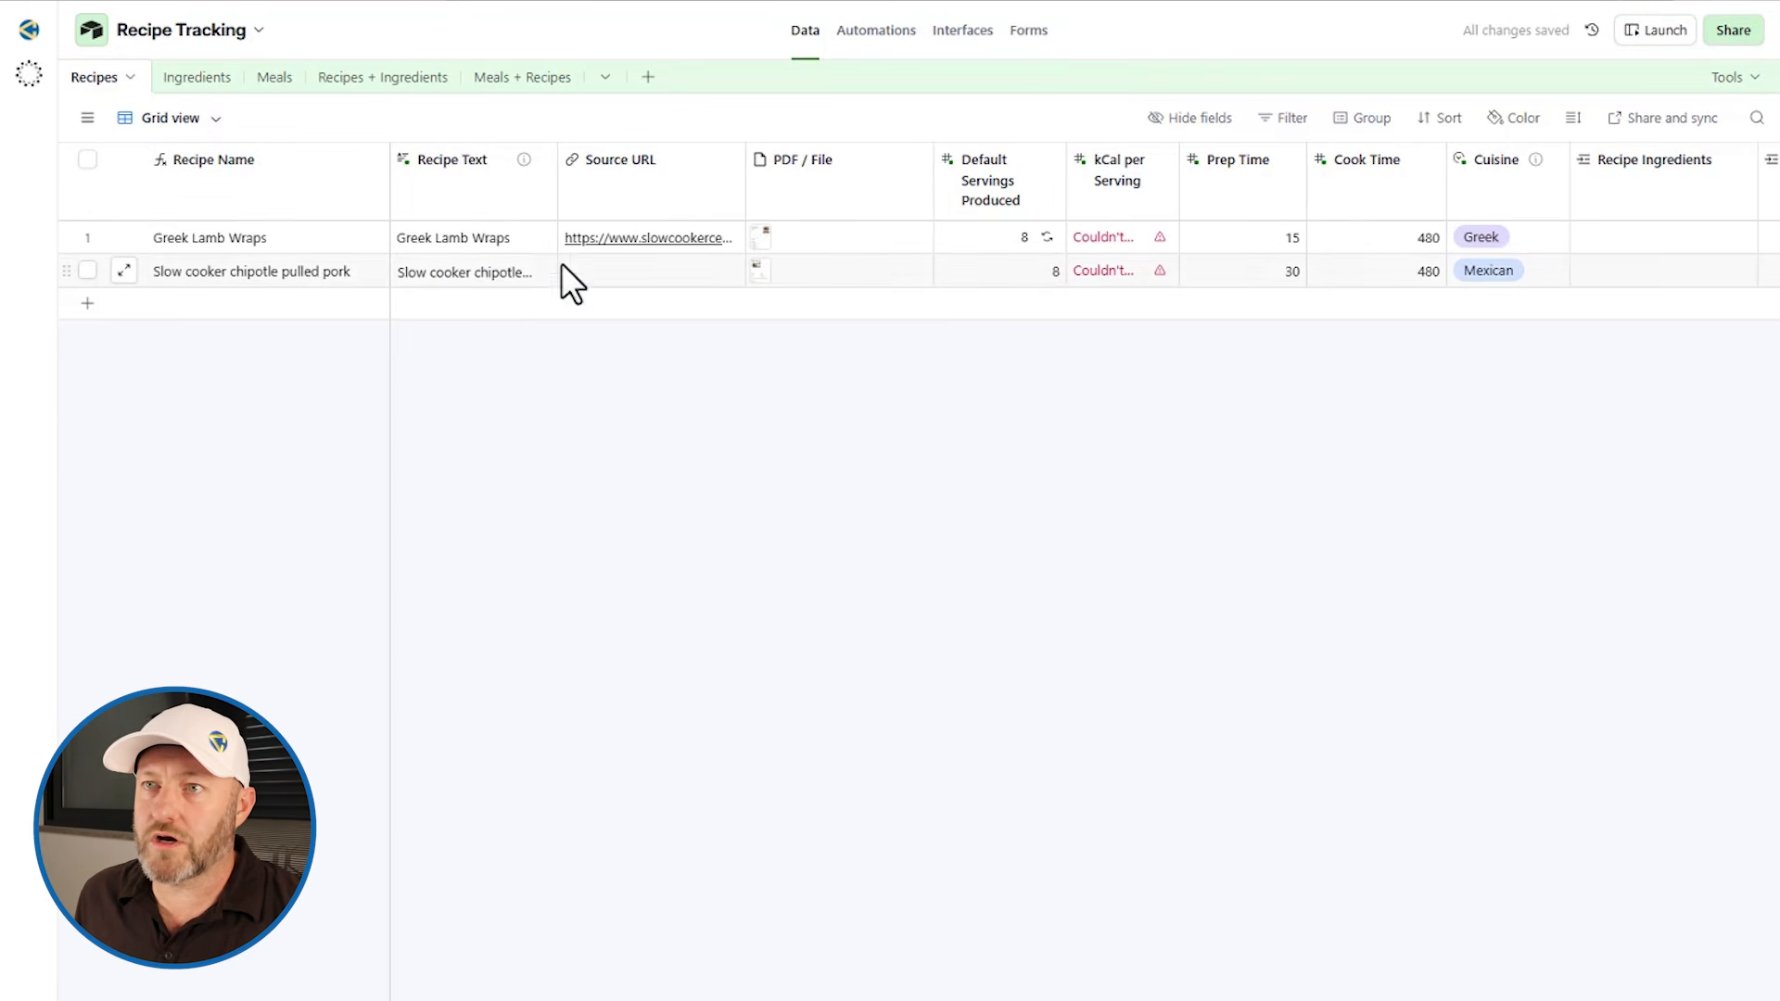
scroll(599, 269, right, 3)
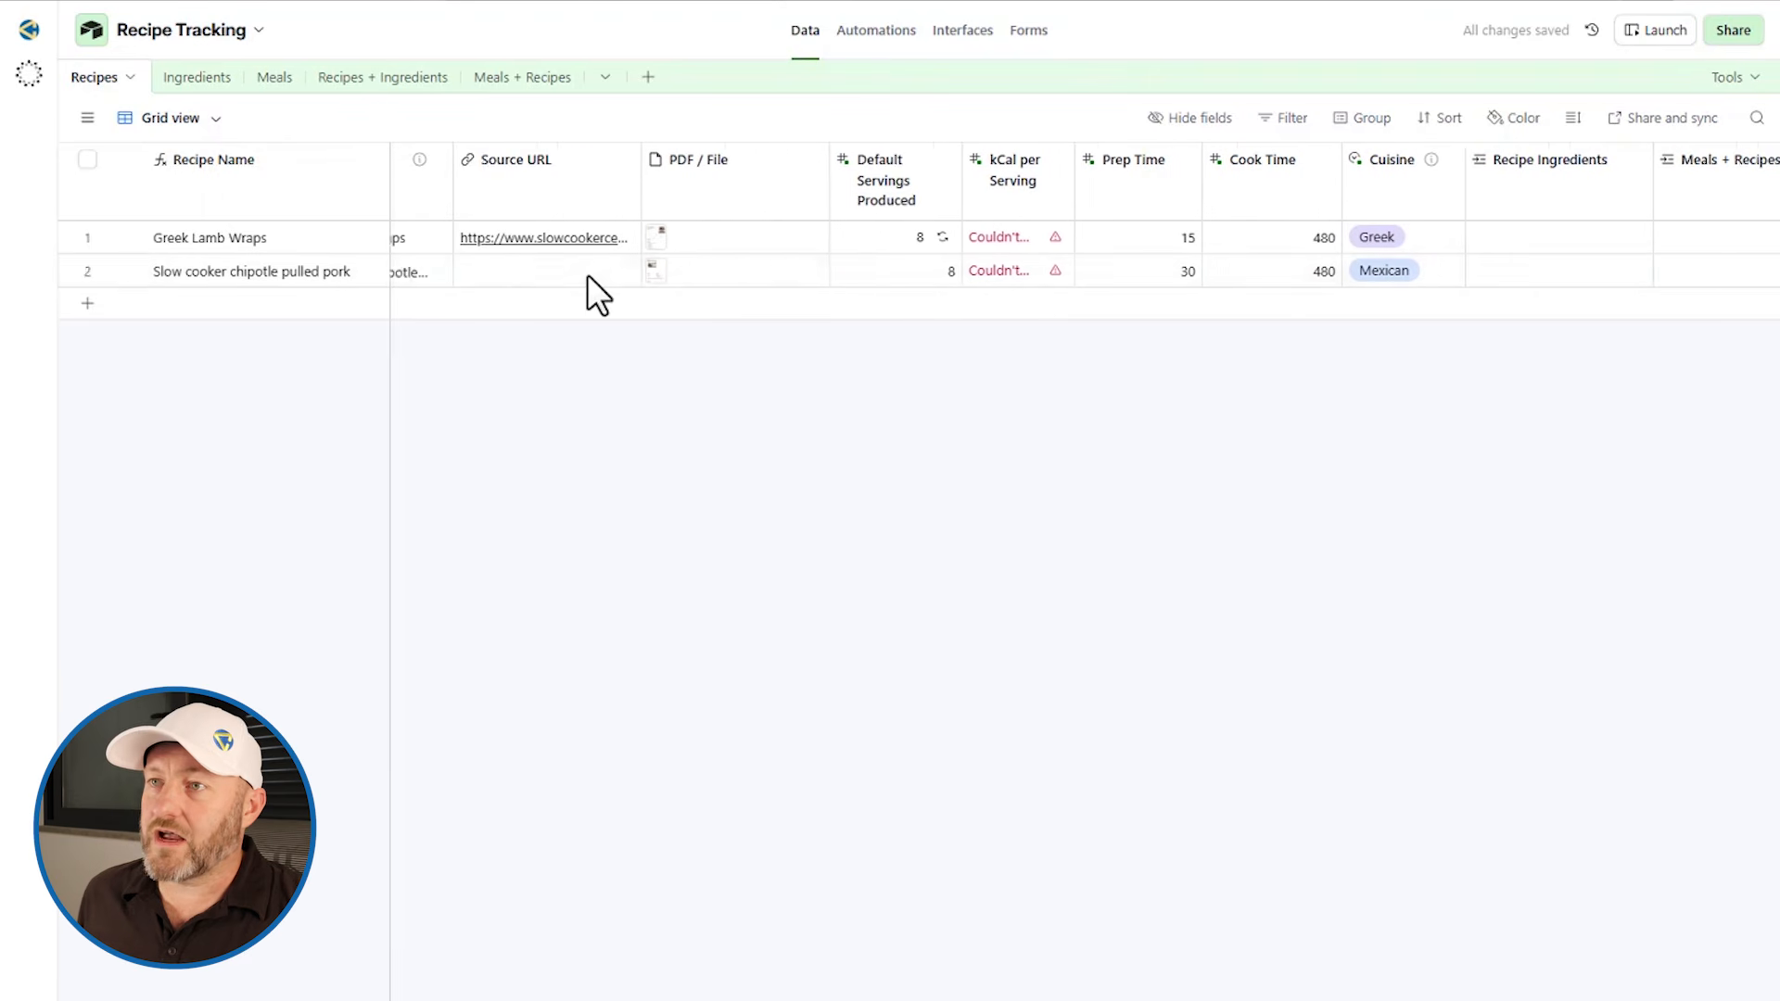
Step: Open the new record's attached recipe PDF, review its prep, serving, ingredient and method details, and close it
click(893, 275)
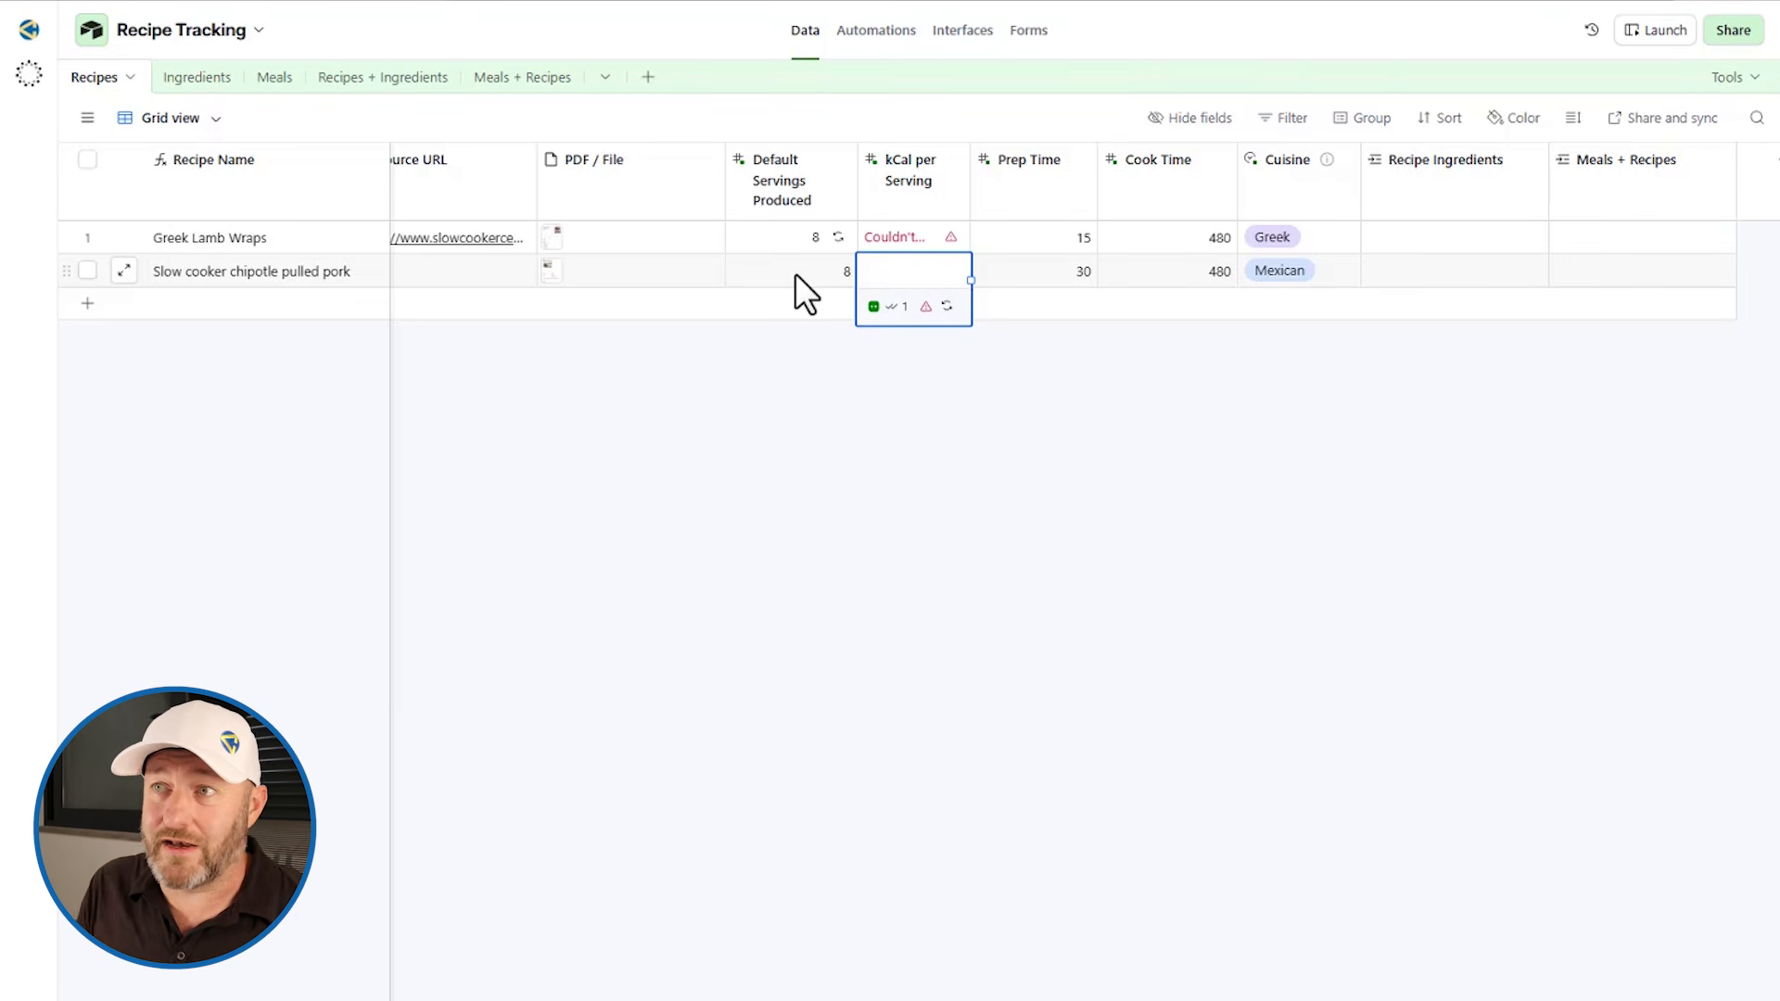
click(1148, 272)
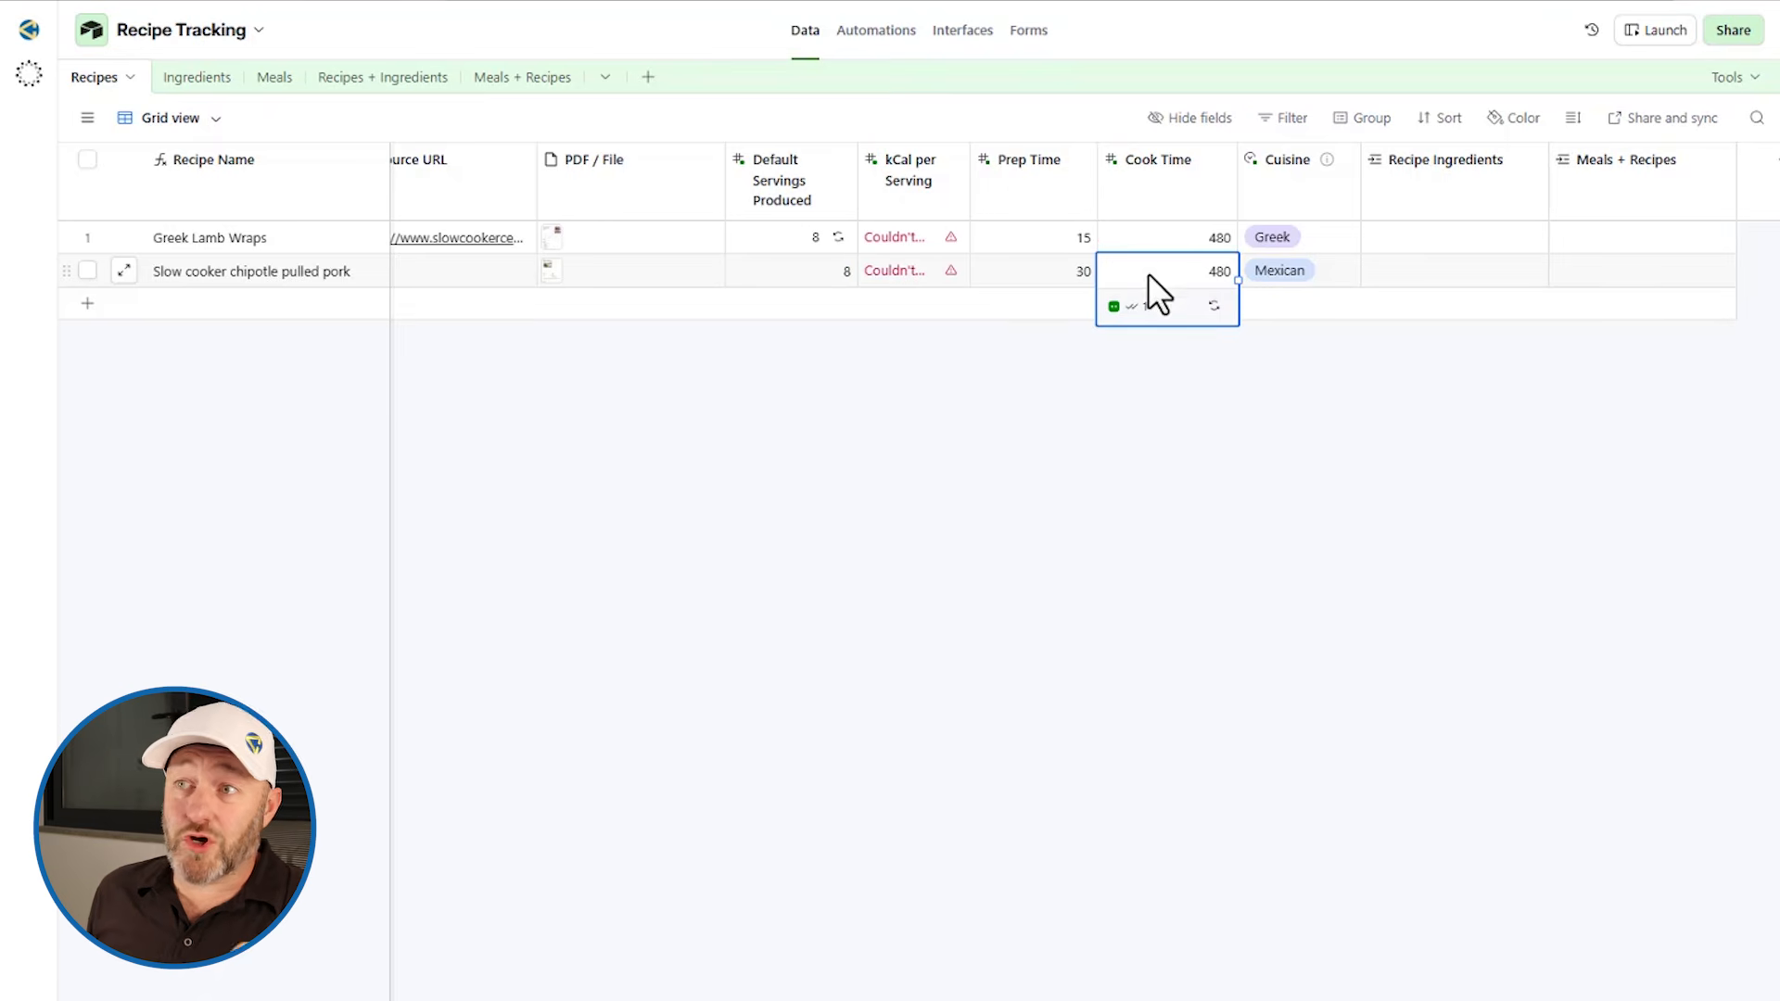
click(555, 278)
click(582, 280)
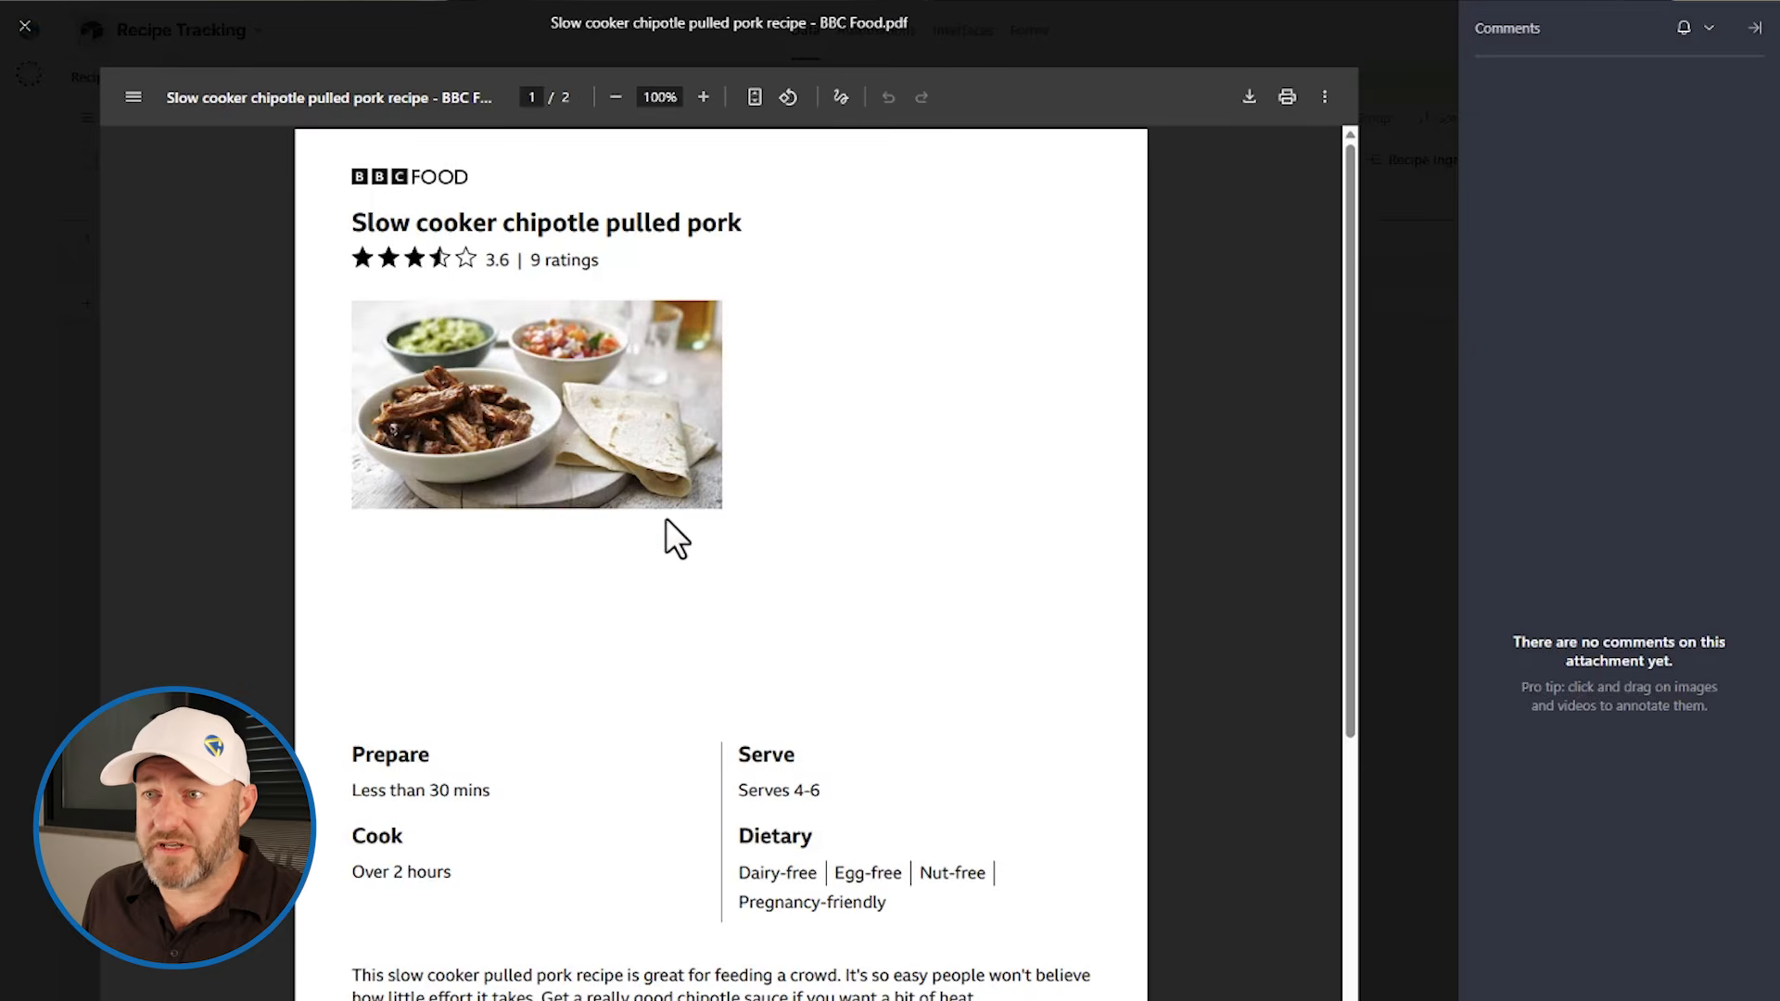
scroll(652, 591, down, 5)
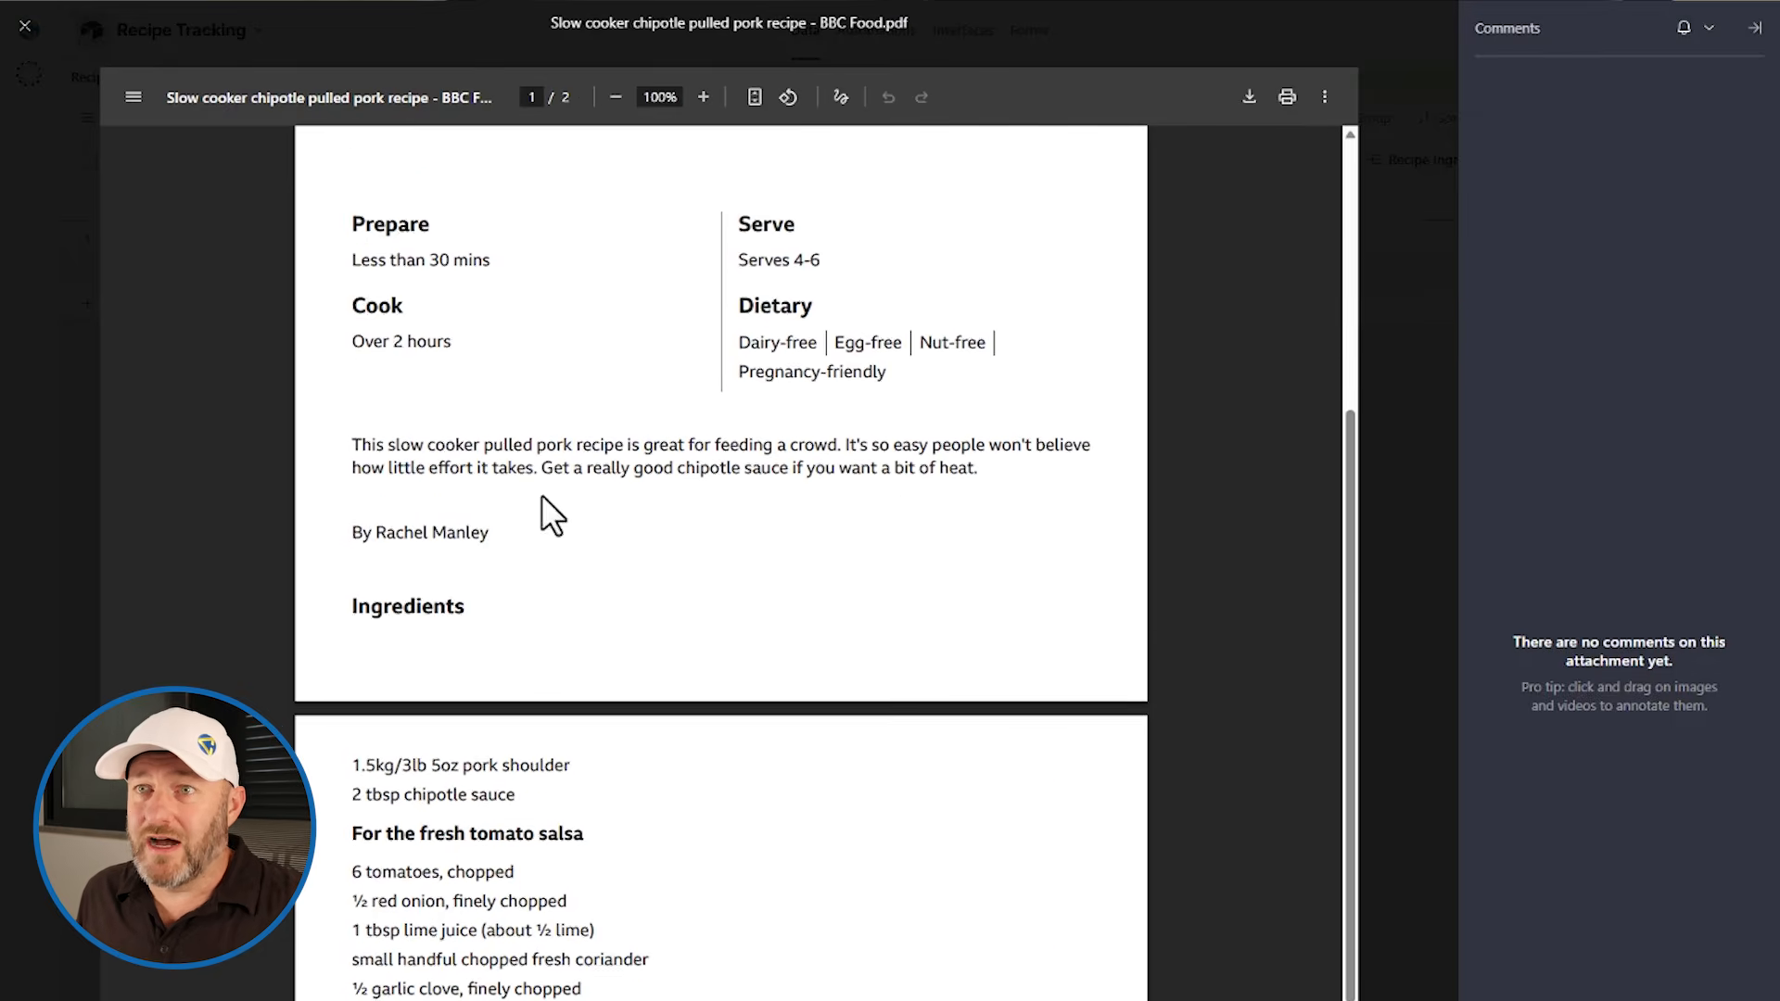
scroll(662, 516, down, 5)
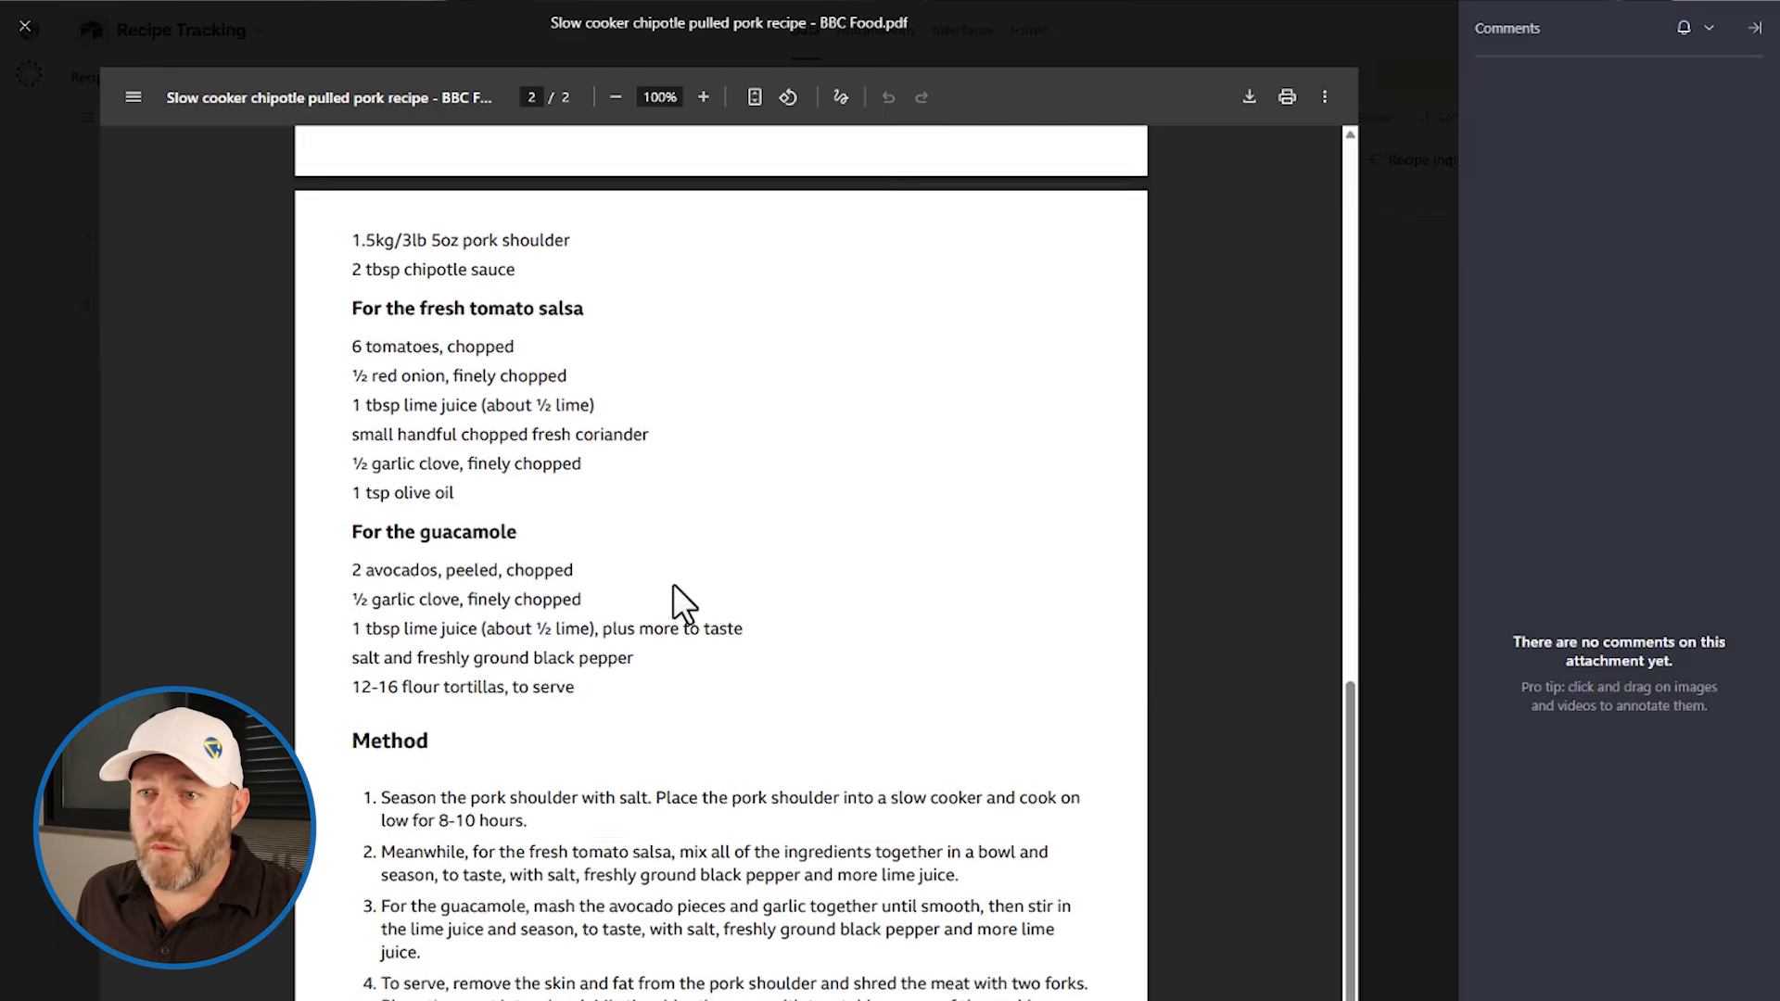
scroll(669, 742, up, 1)
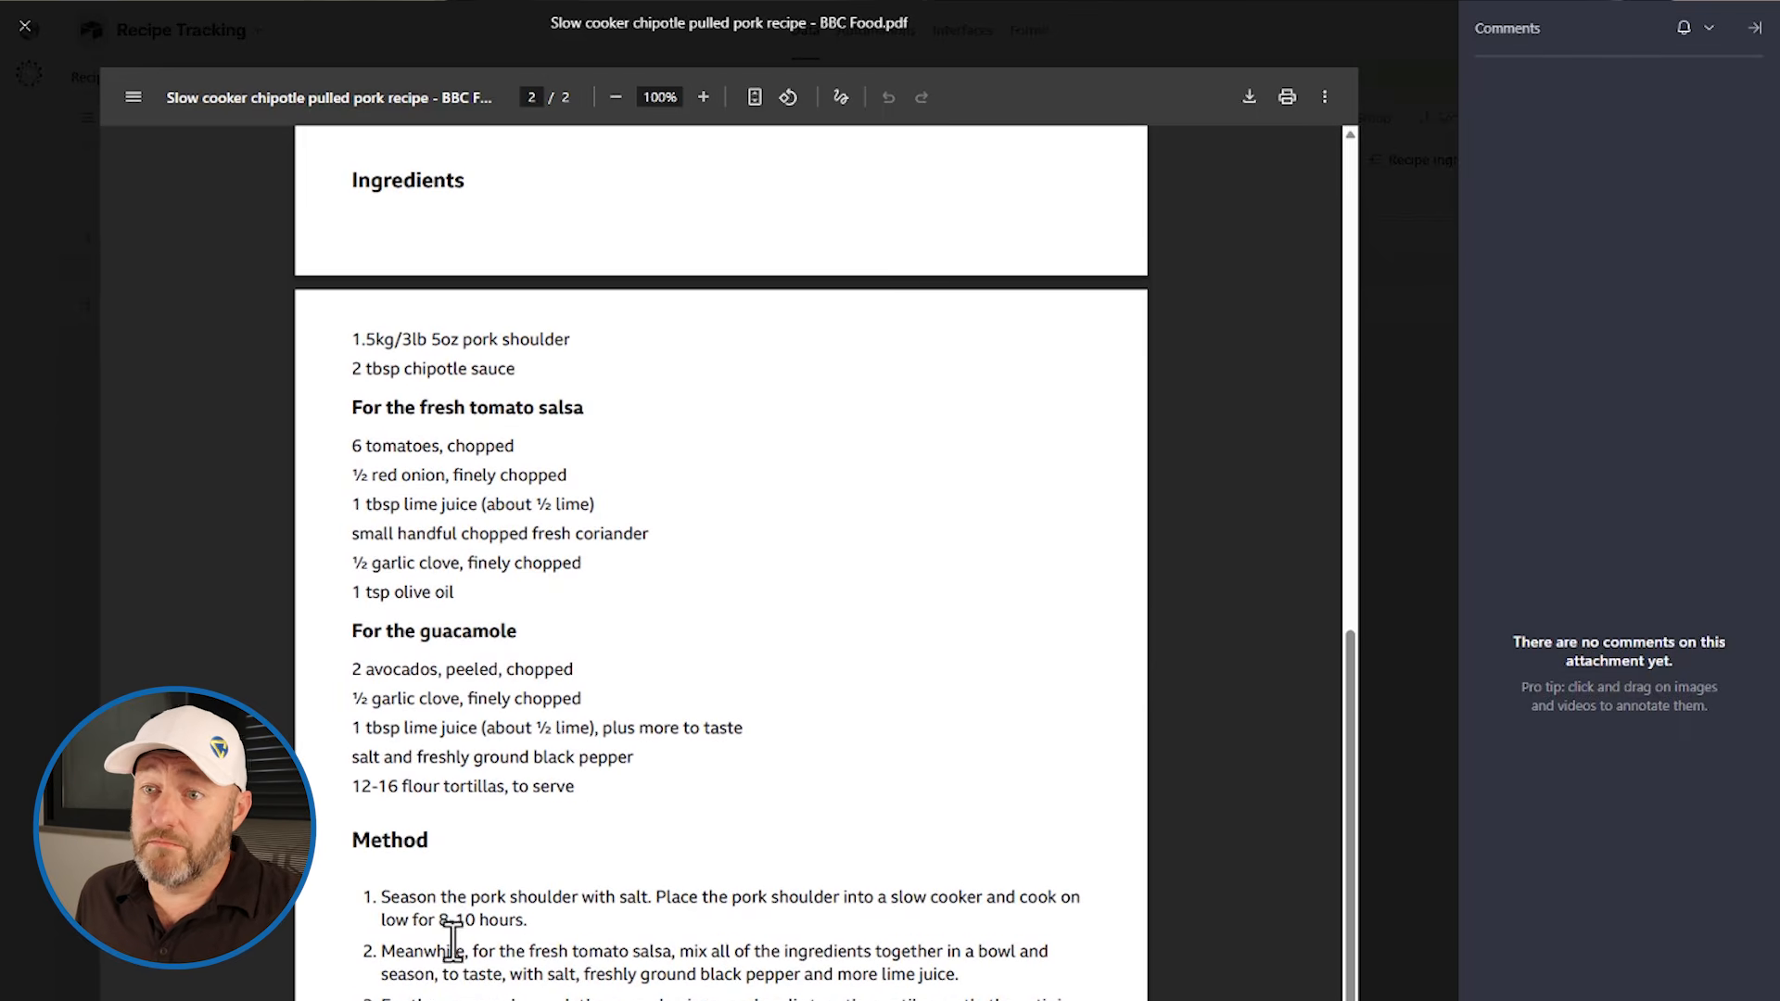
drag(439, 904, 552, 931)
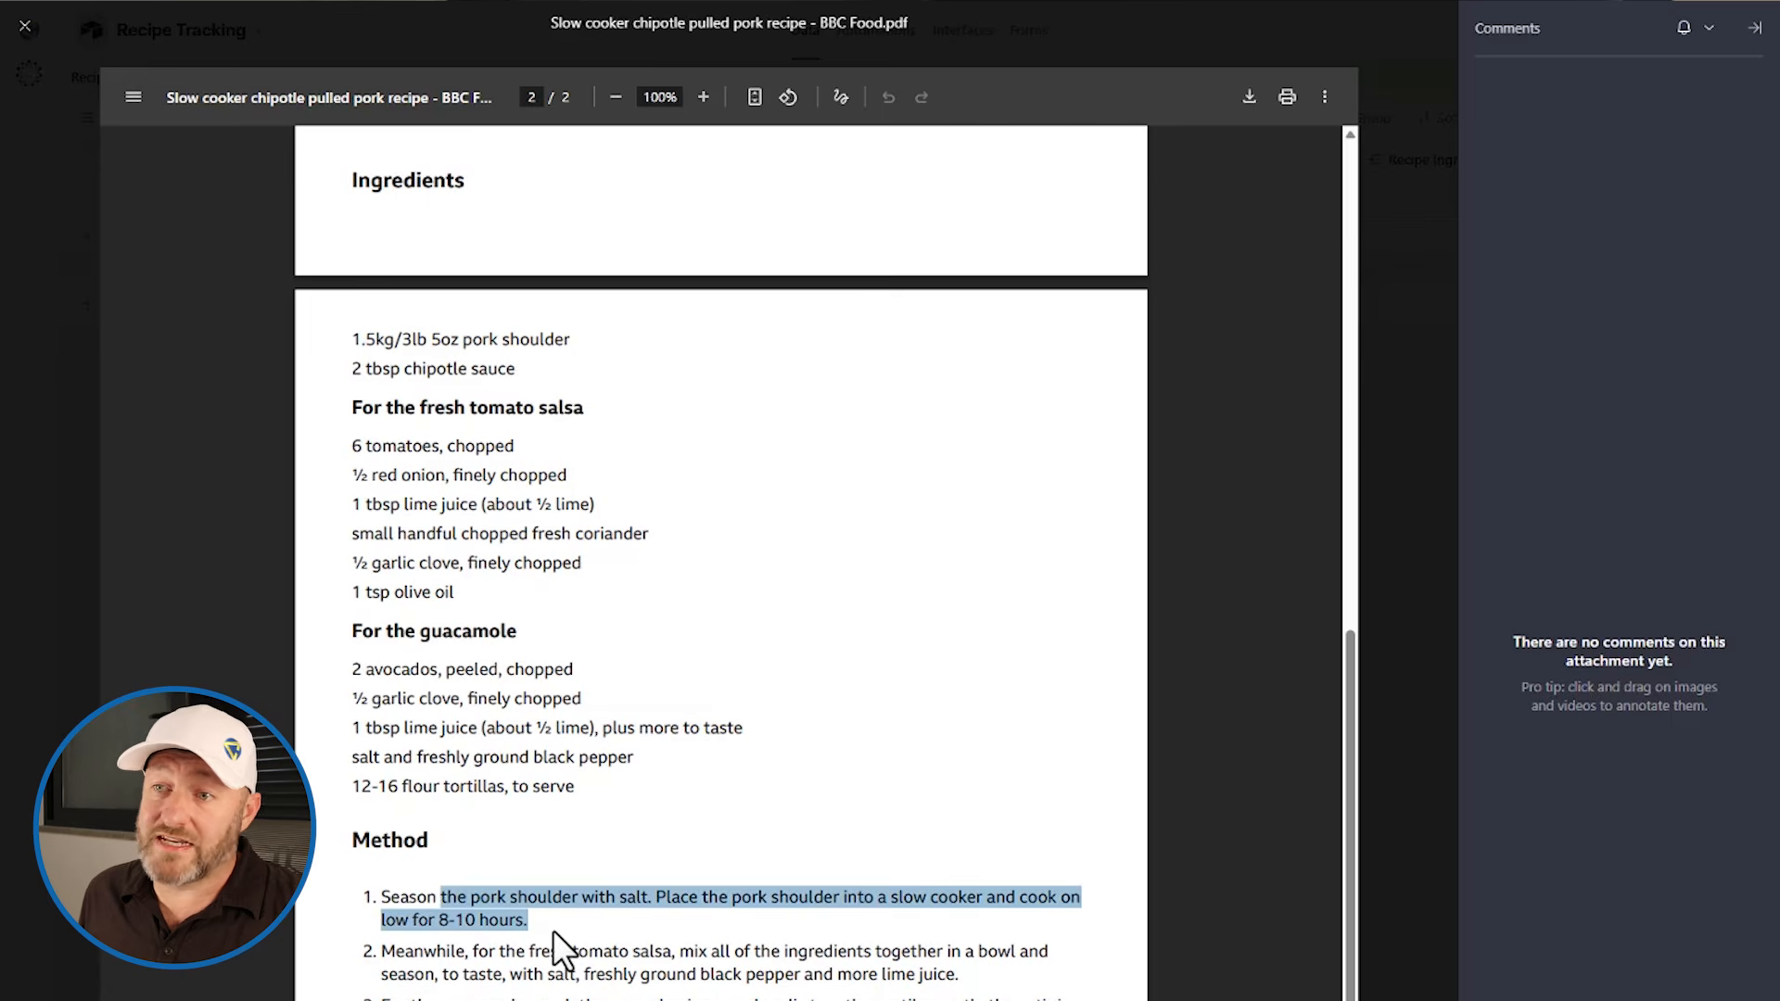
scroll(499, 851, up, 5)
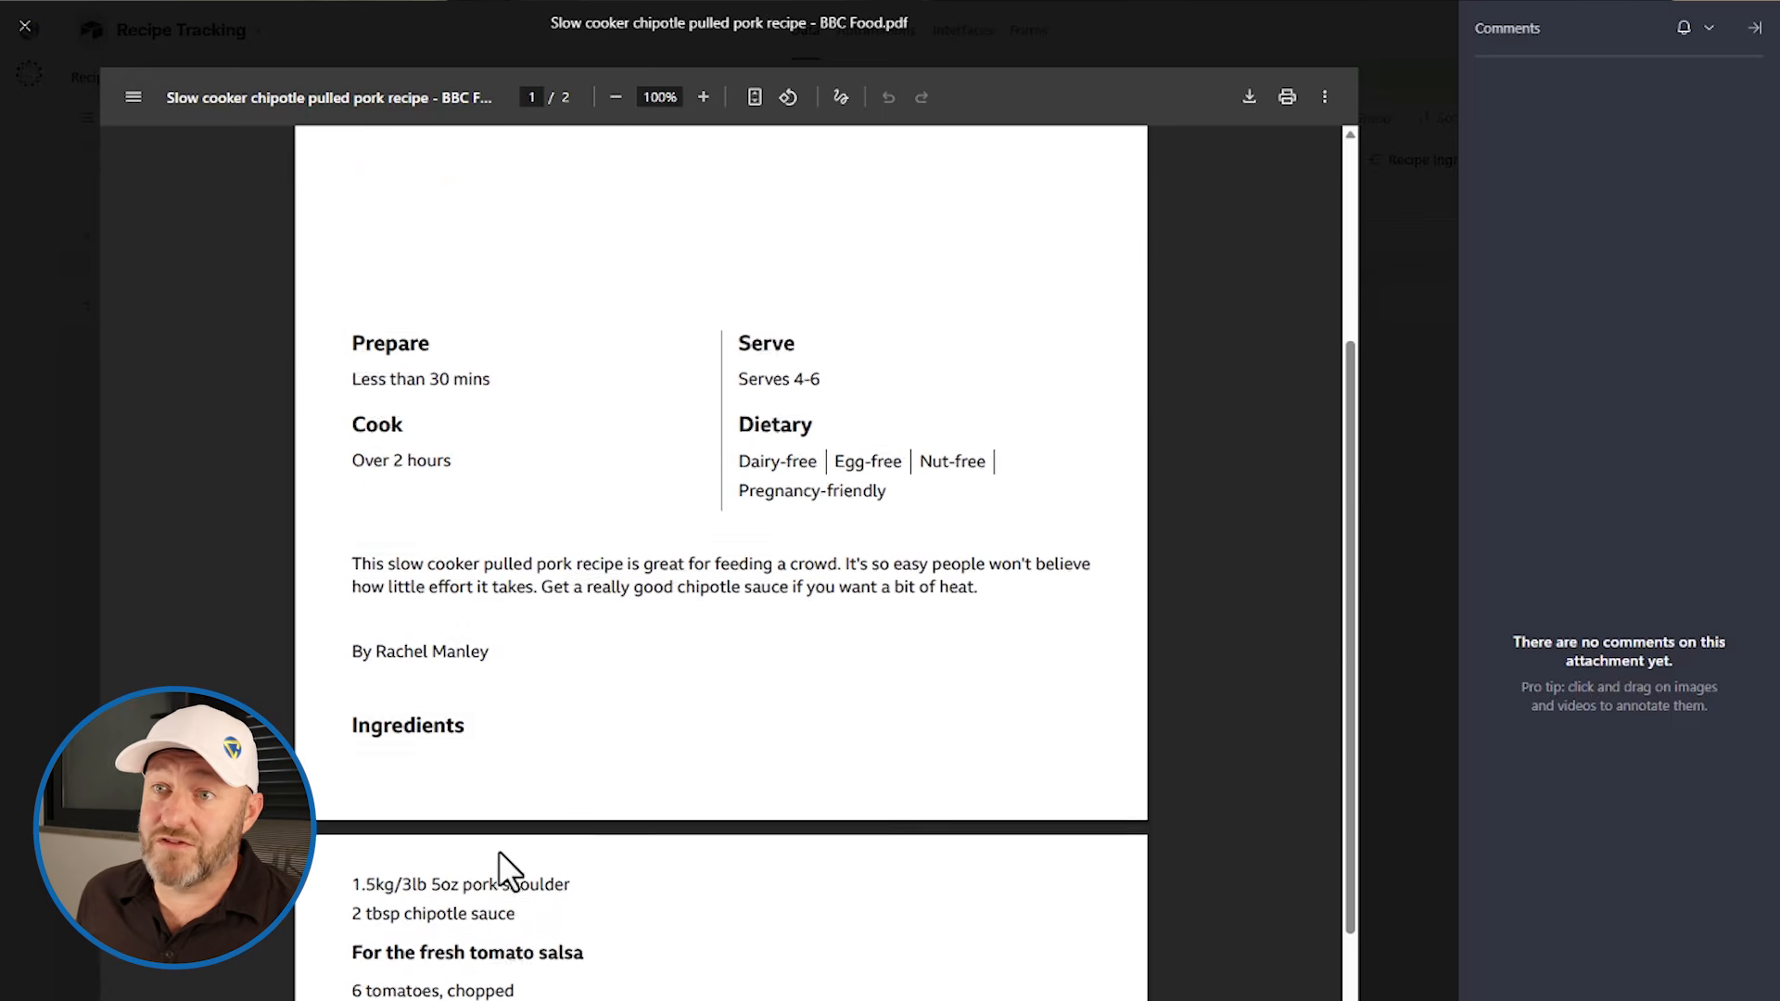
scroll(499, 851, up, 1)
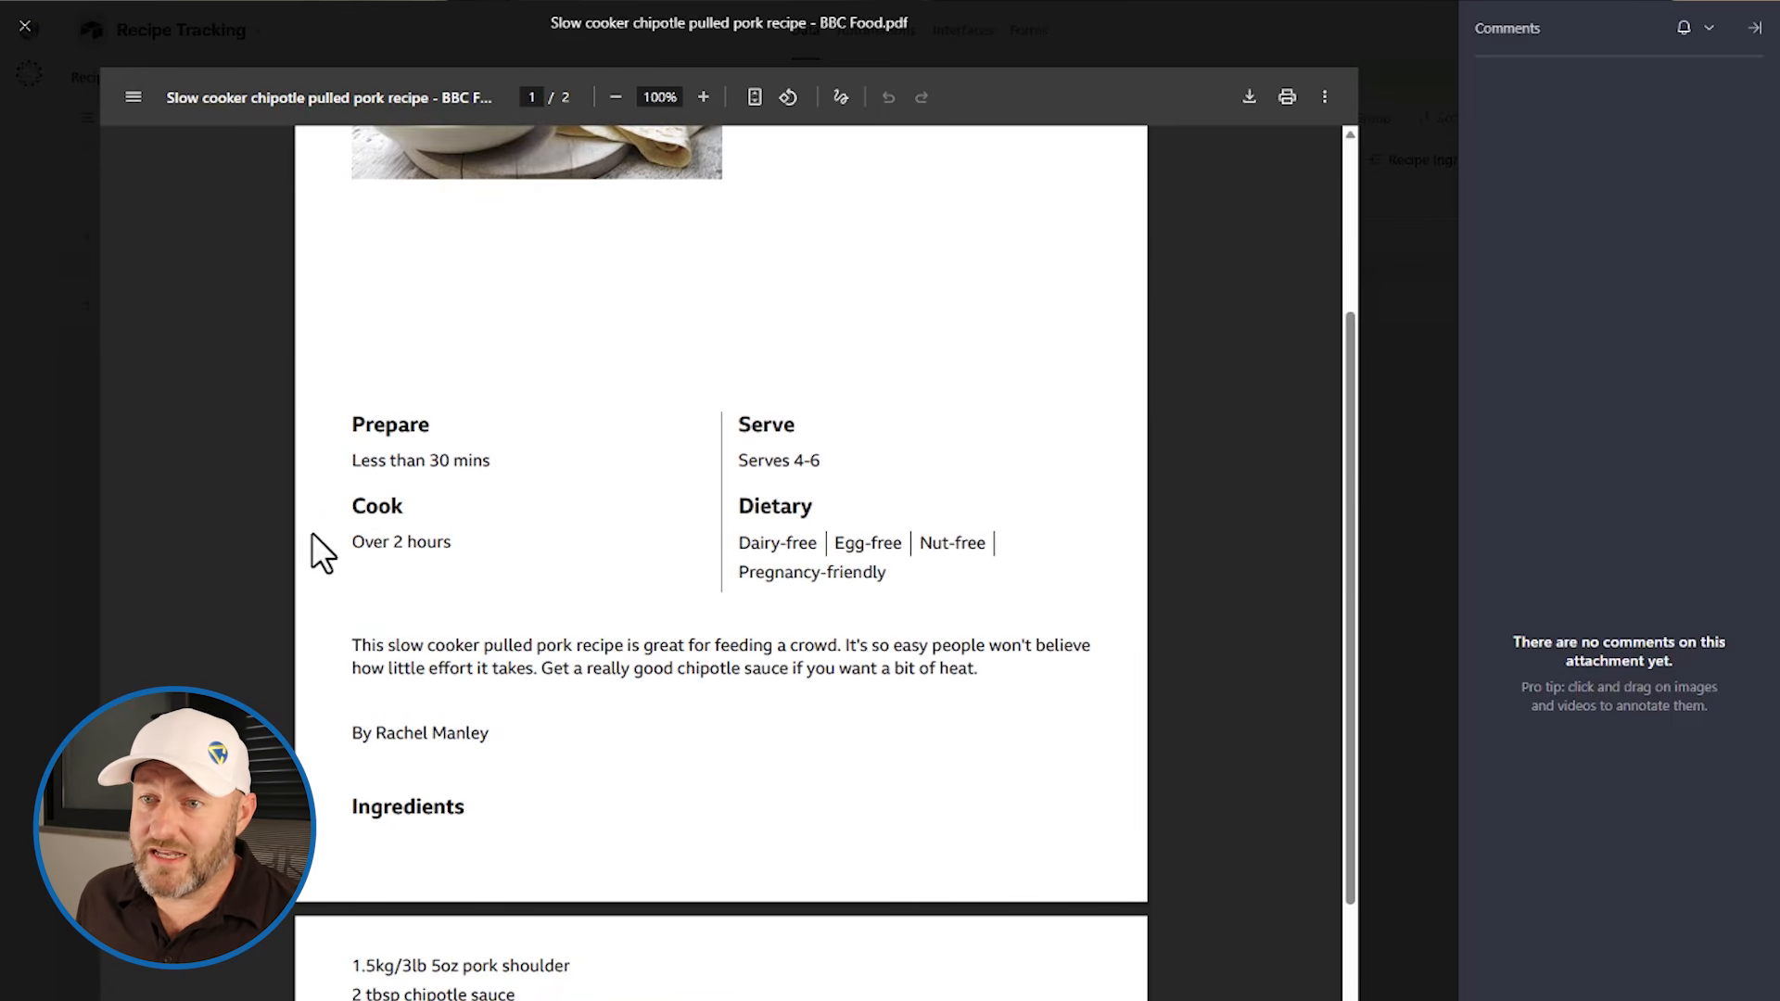
scroll(528, 616, down, 7)
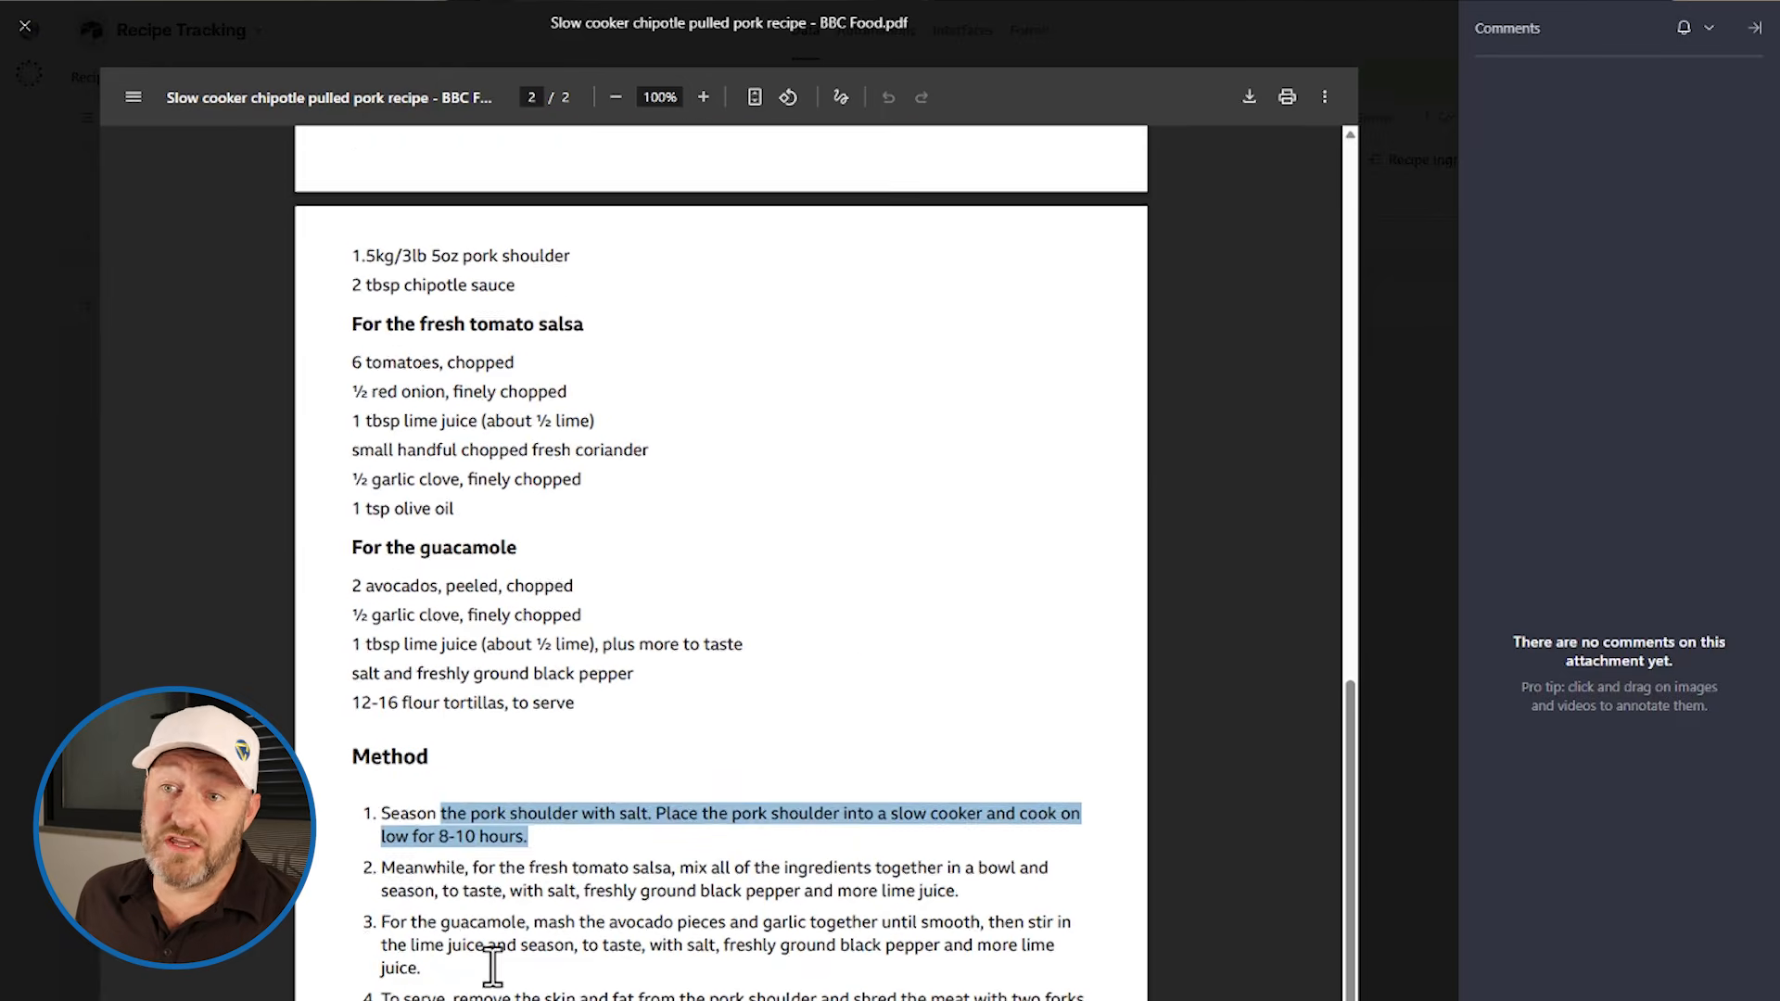
click(537, 816)
scroll(538, 816, up, 4)
scroll(538, 816, down, 3)
scroll(588, 529, up, 6)
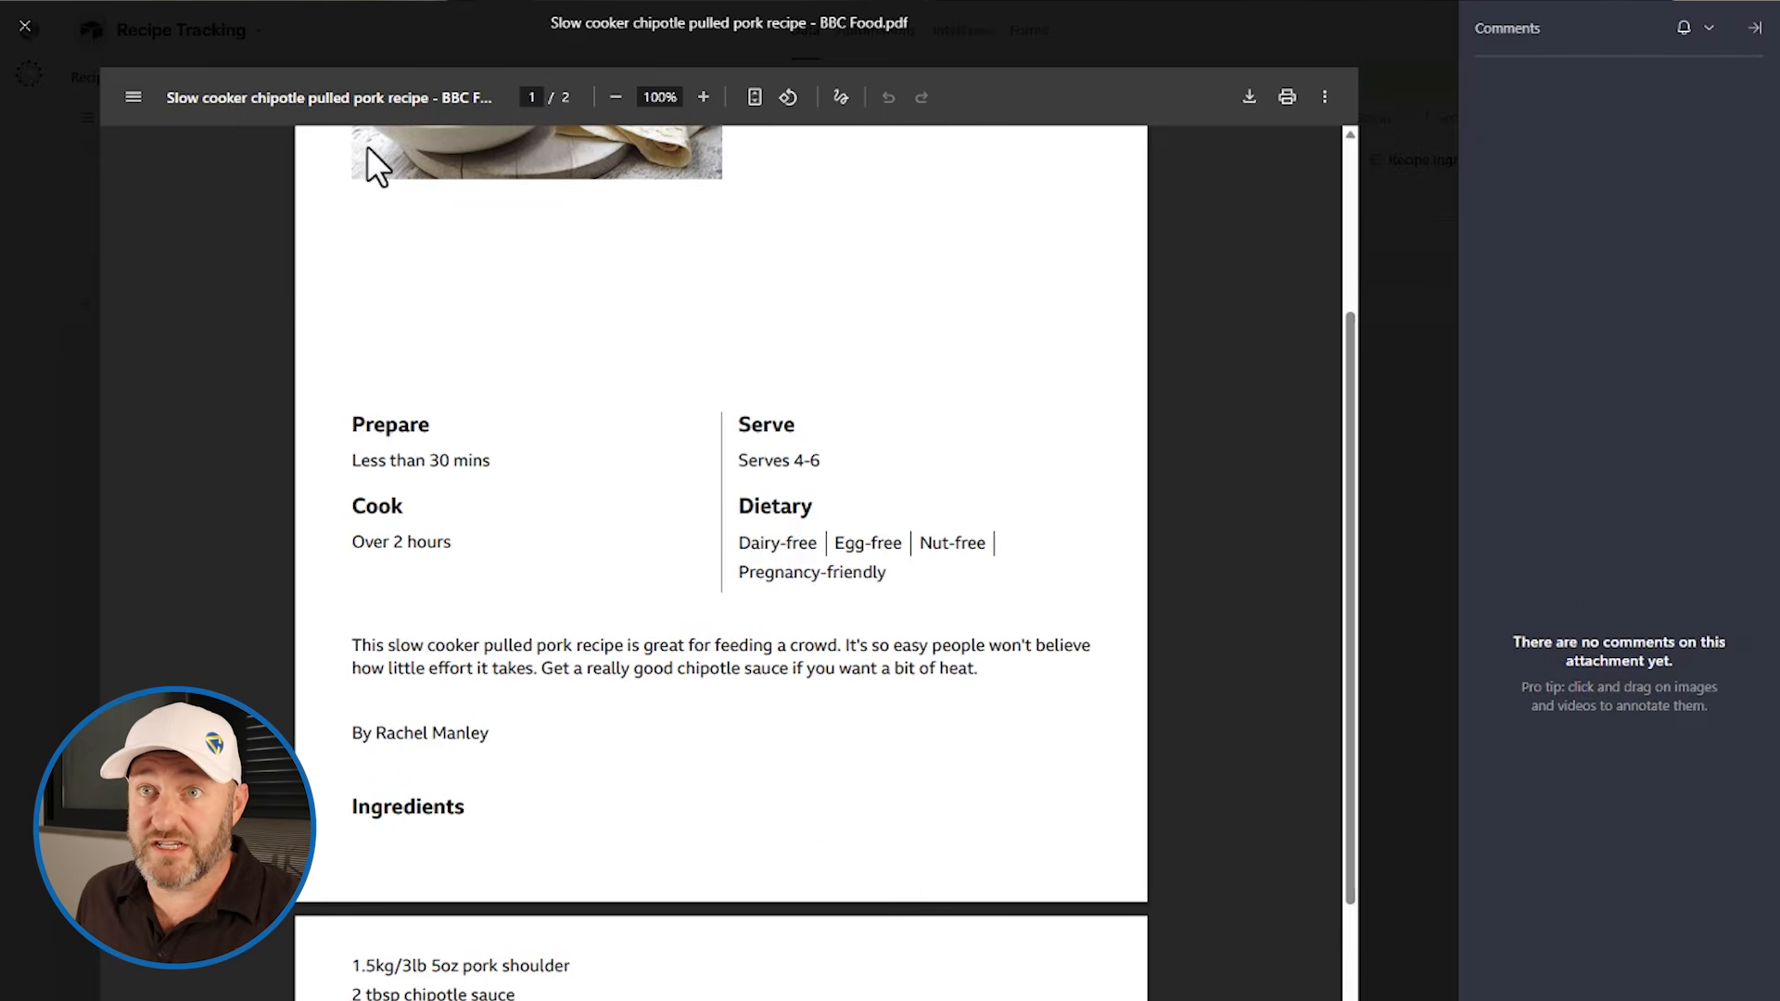
click(25, 26)
Step: Inspect the new record's AI-filled servings, cook time and cuisine cells
click(807, 273)
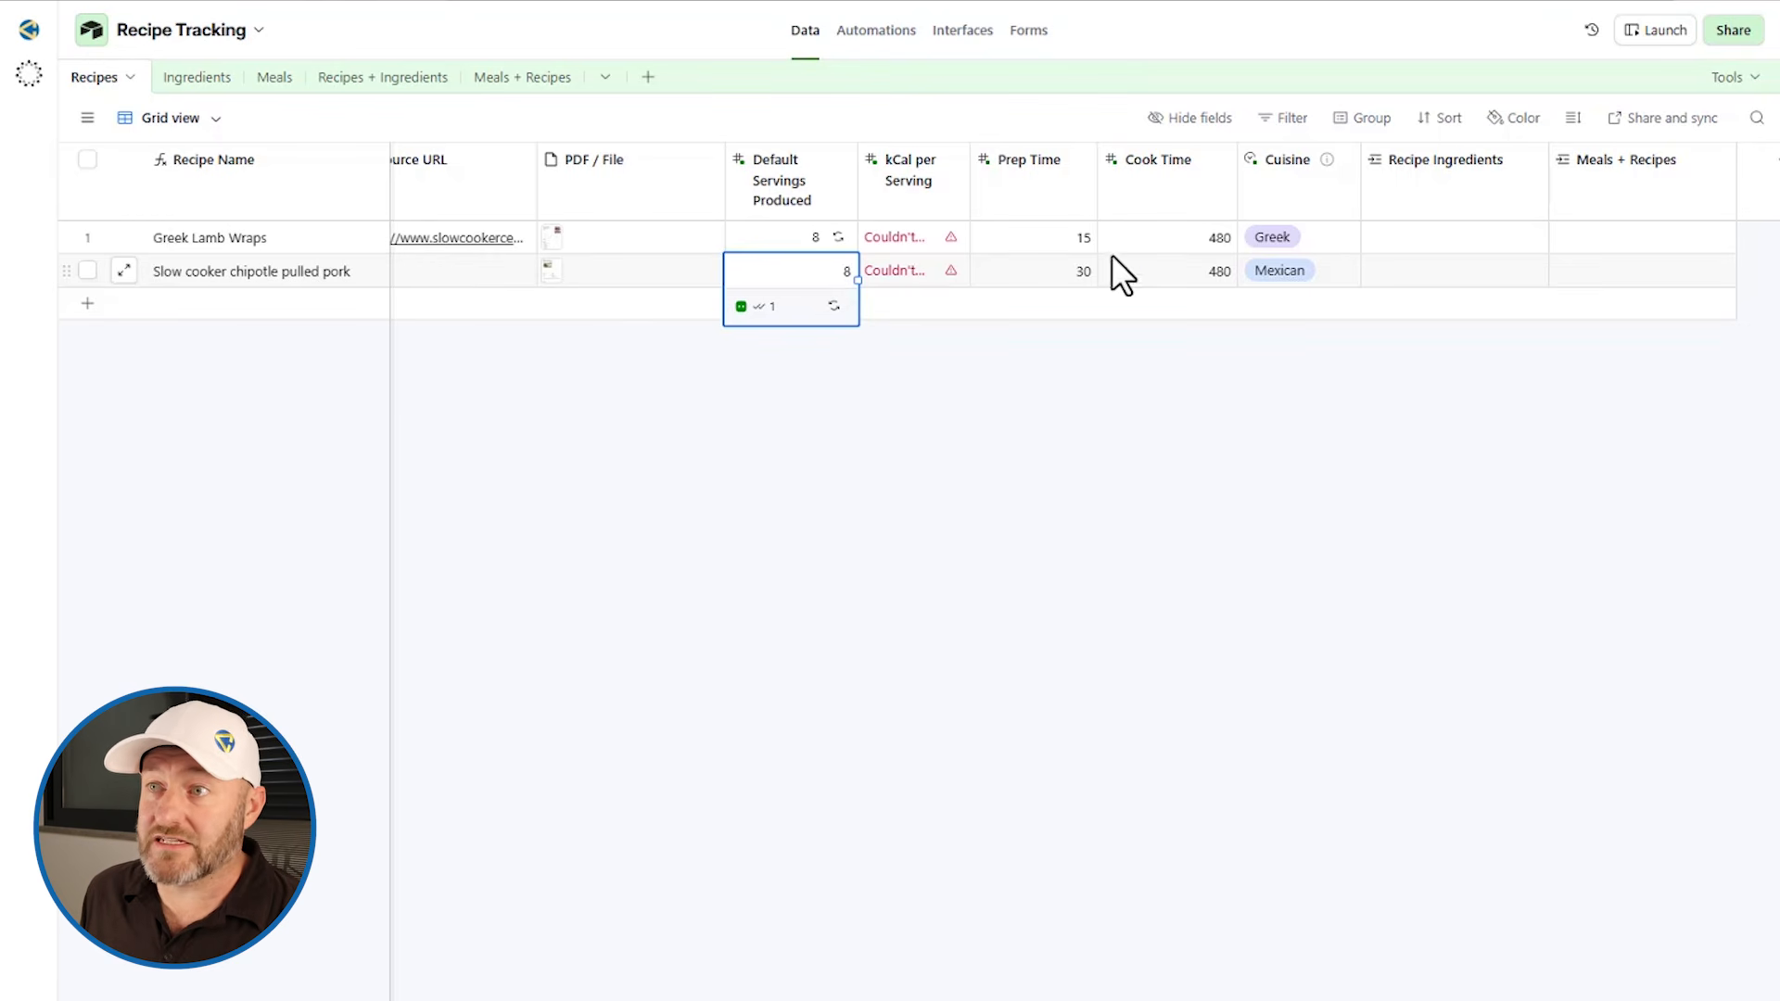
click(1194, 275)
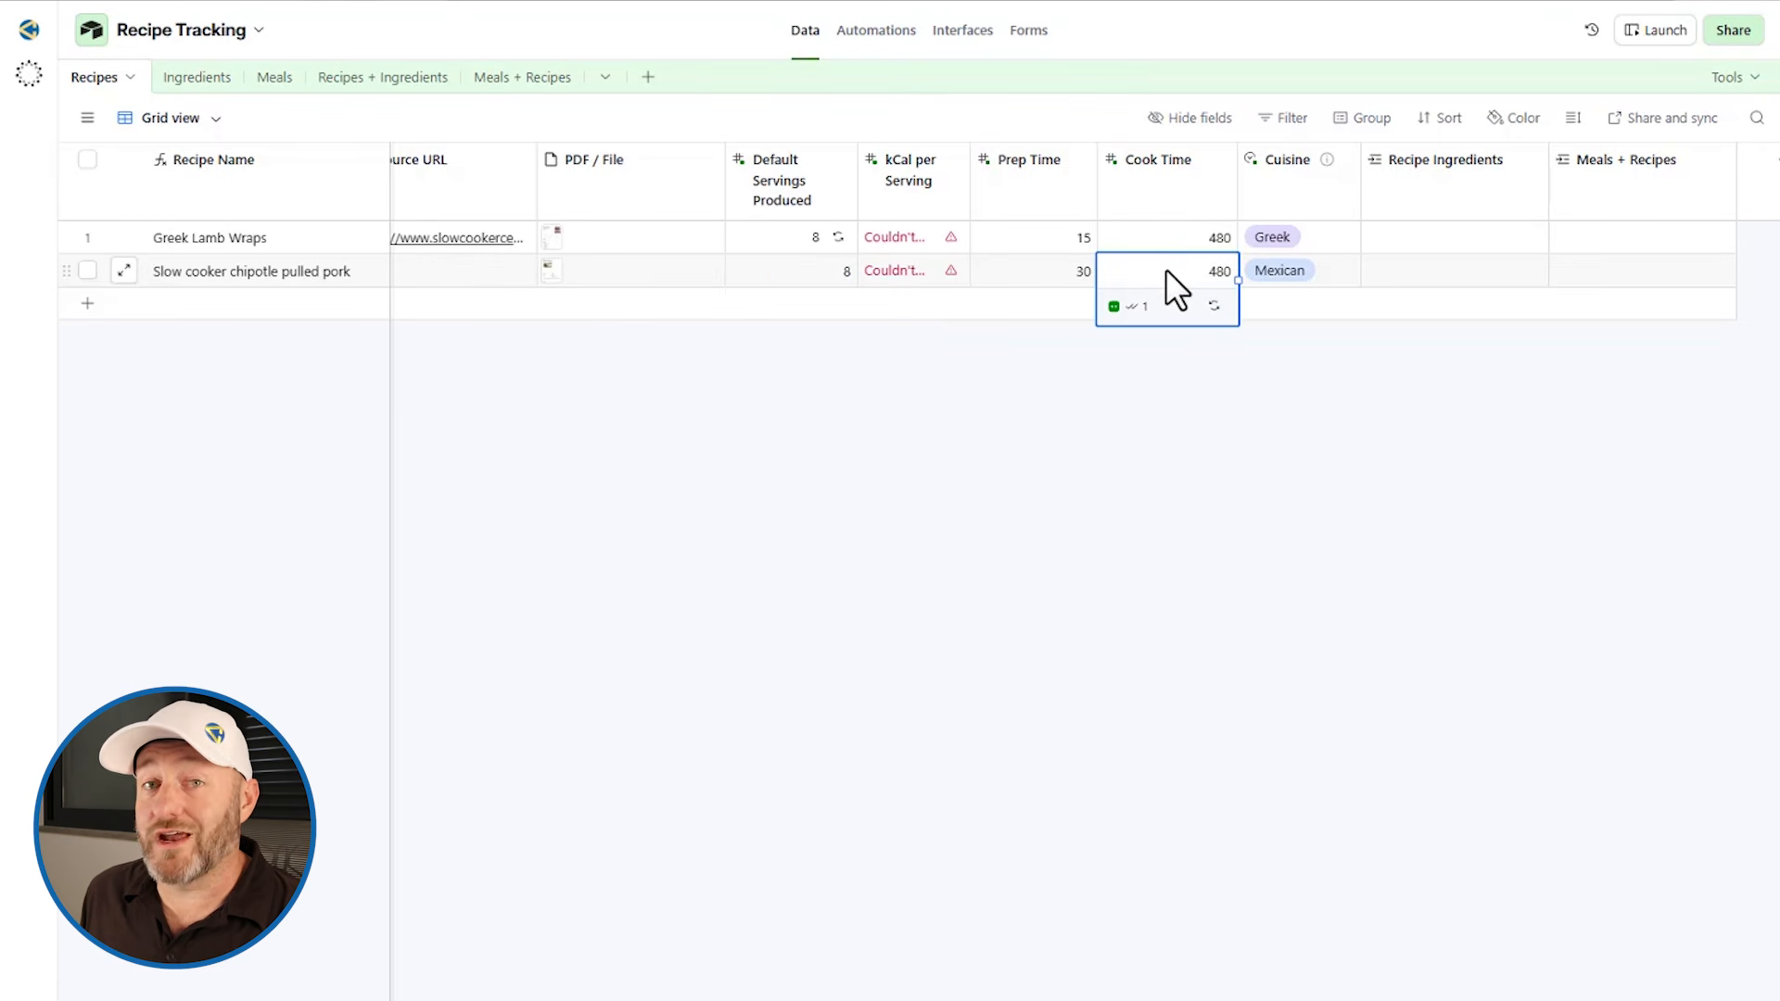
click(1280, 272)
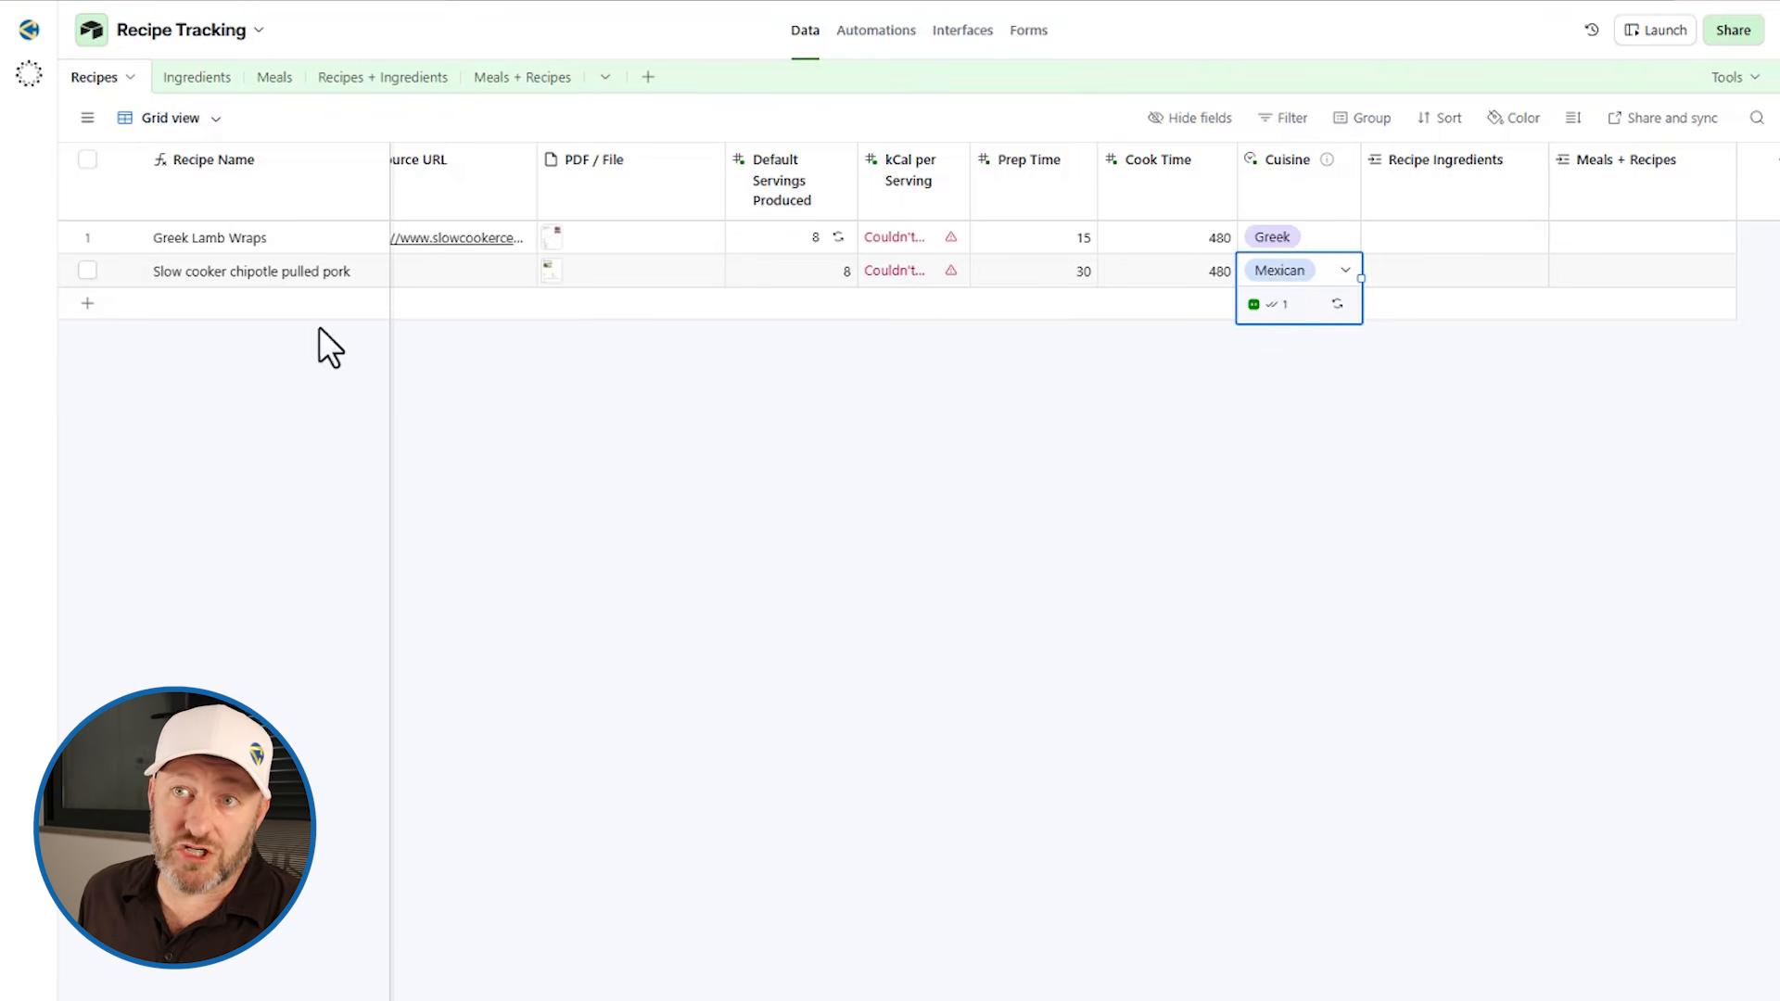
click(1131, 375)
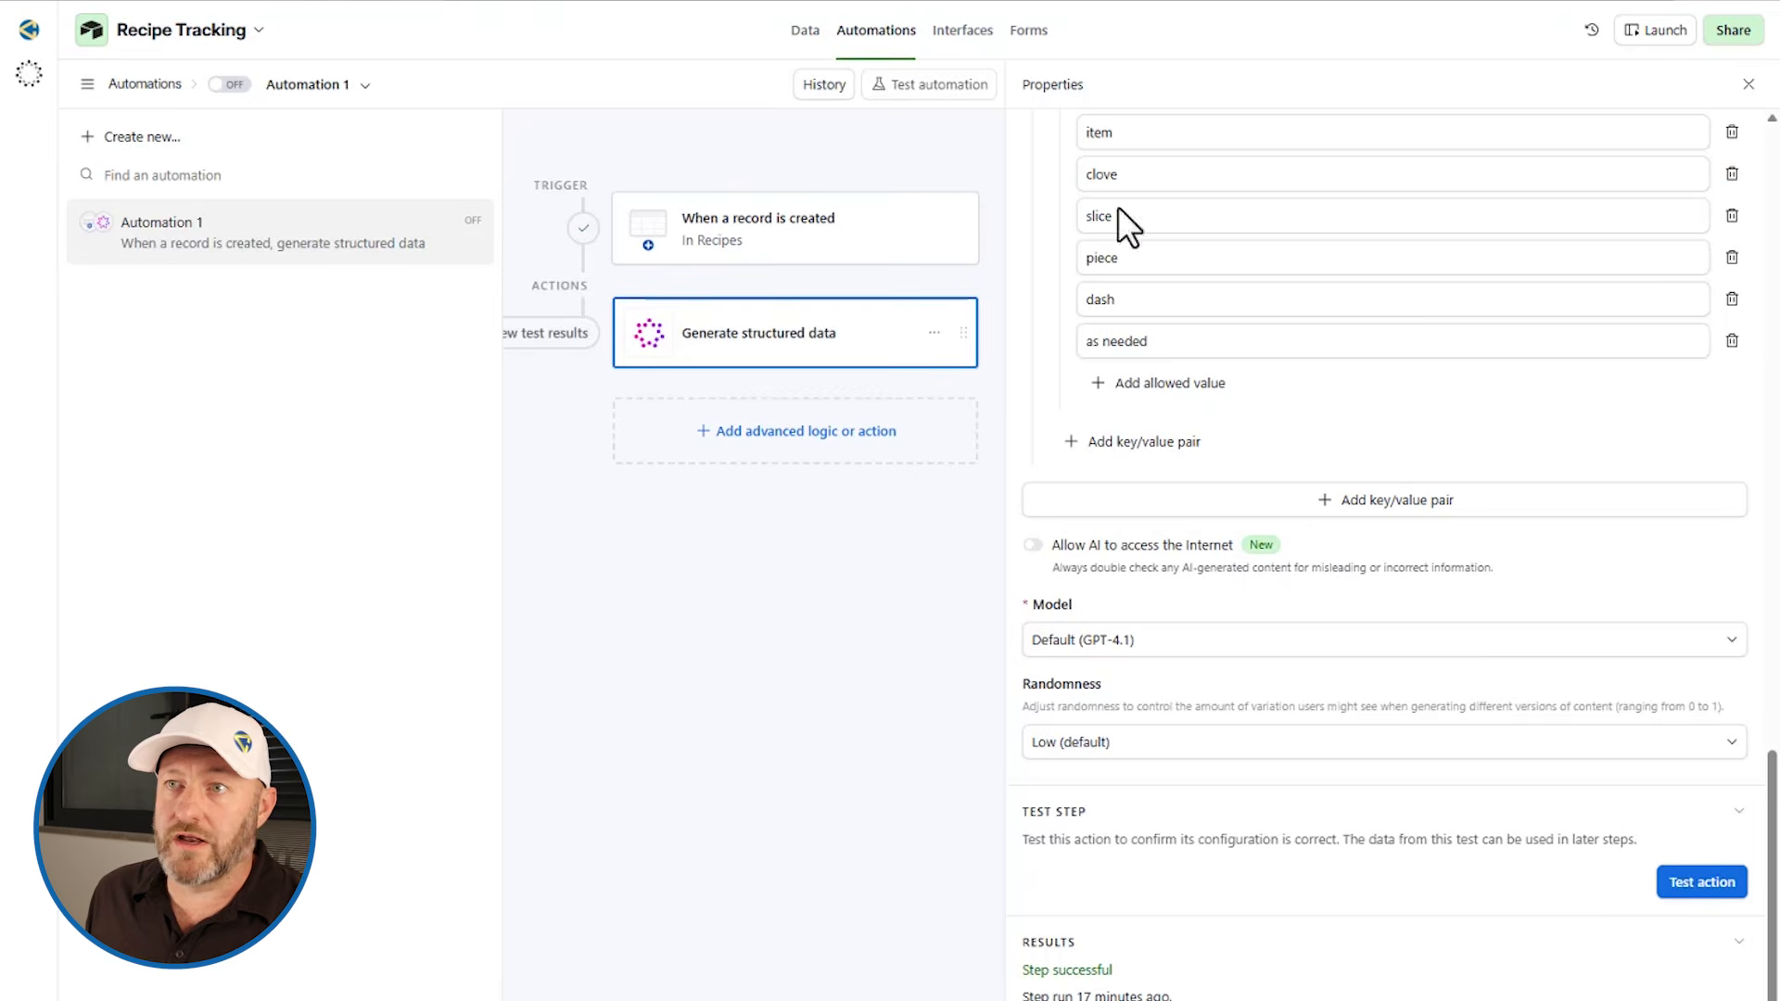
Step: Open the automation's record-created trigger and choose the 'Slow cooker chipotle pulled pork' record as its test record
click(762, 246)
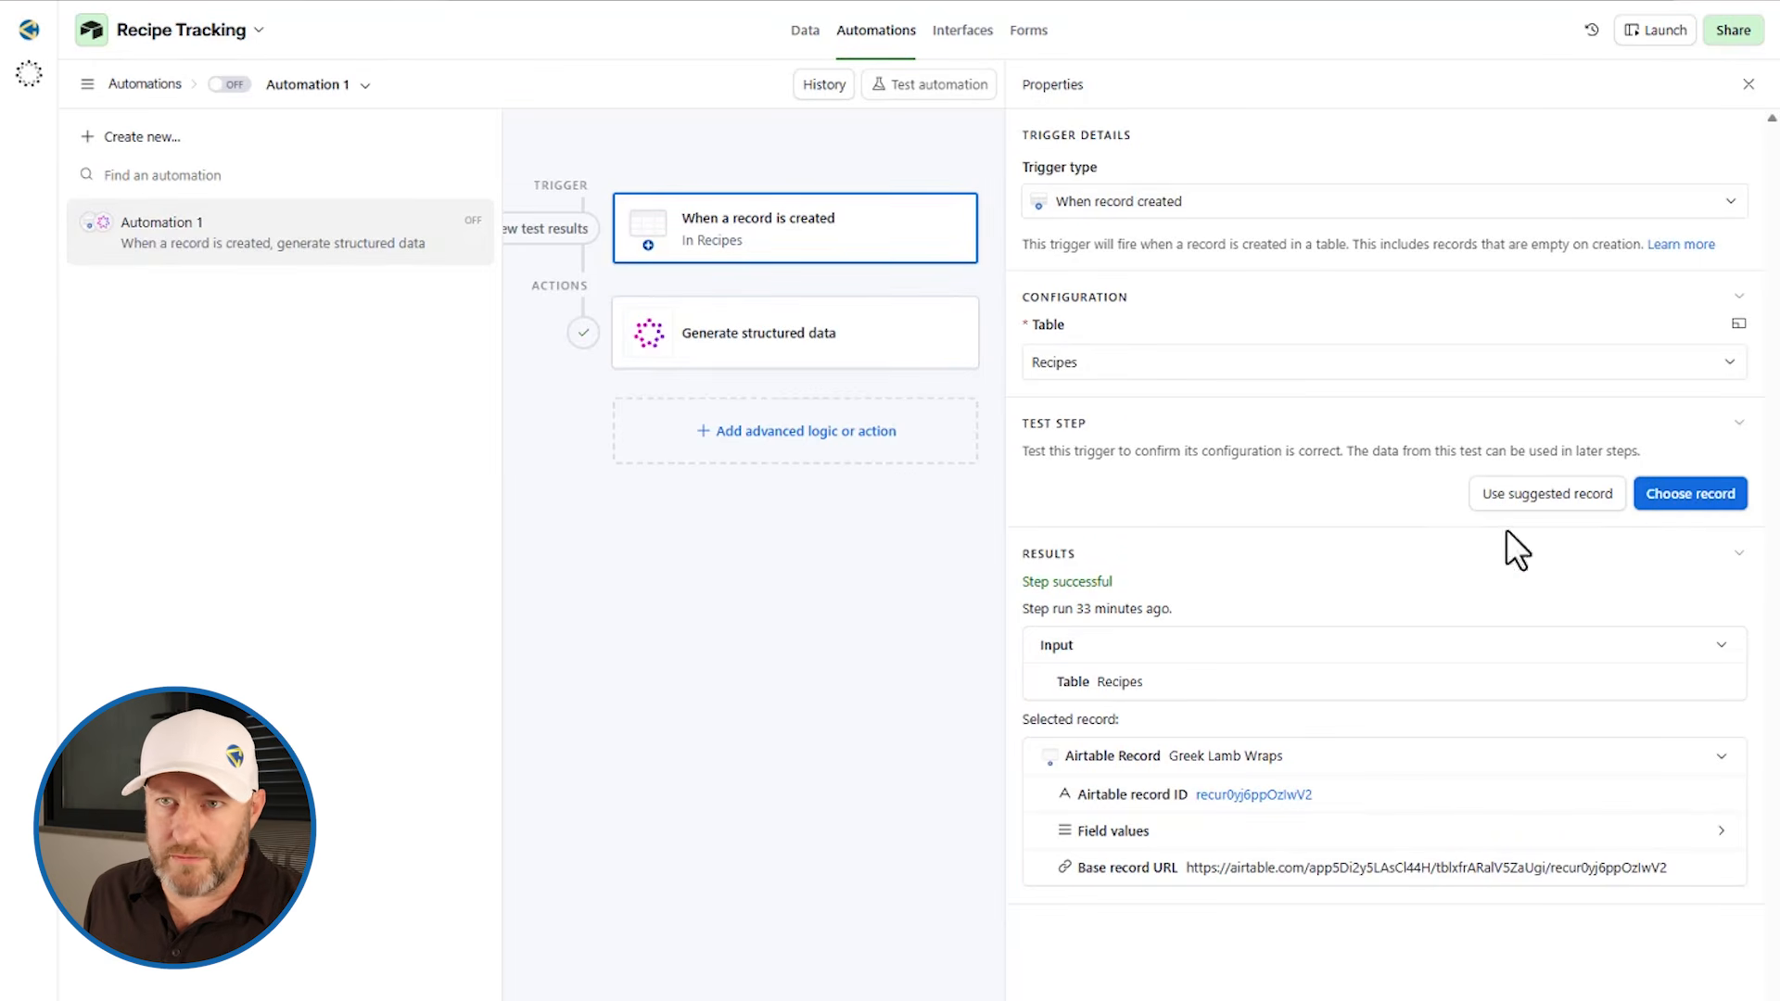
click(1689, 505)
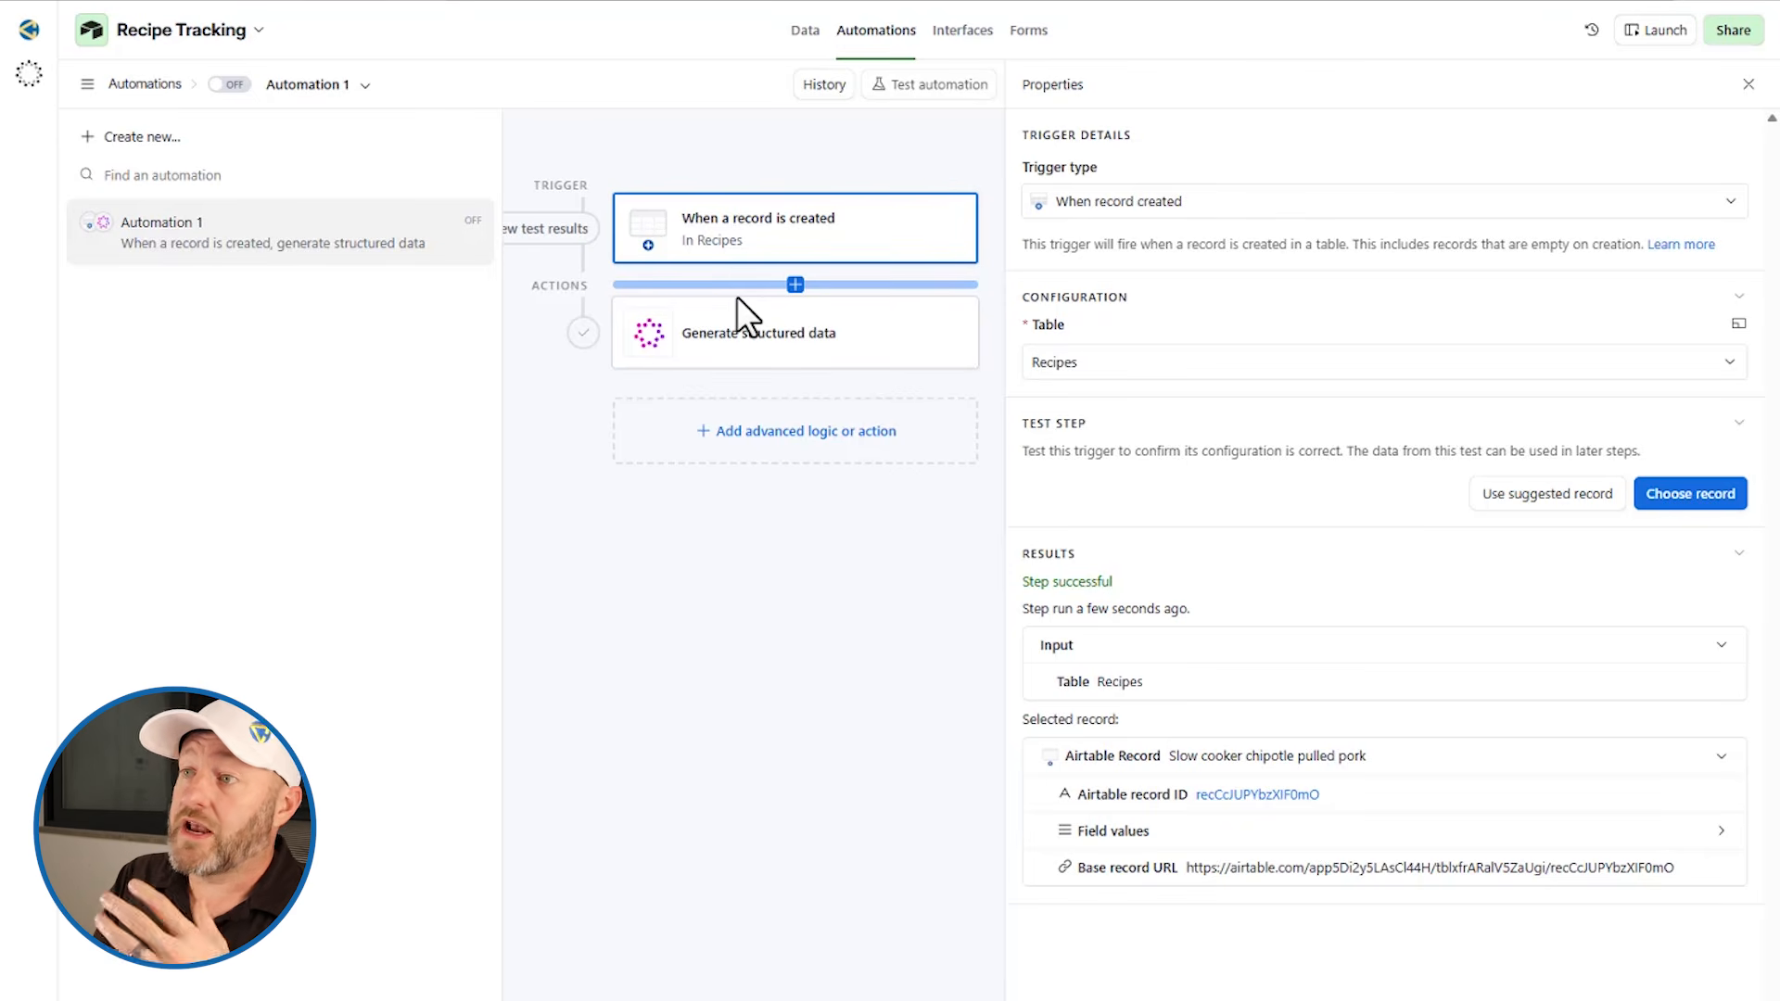
Step: Open the Generate structured data action and run its test against the new record
click(742, 335)
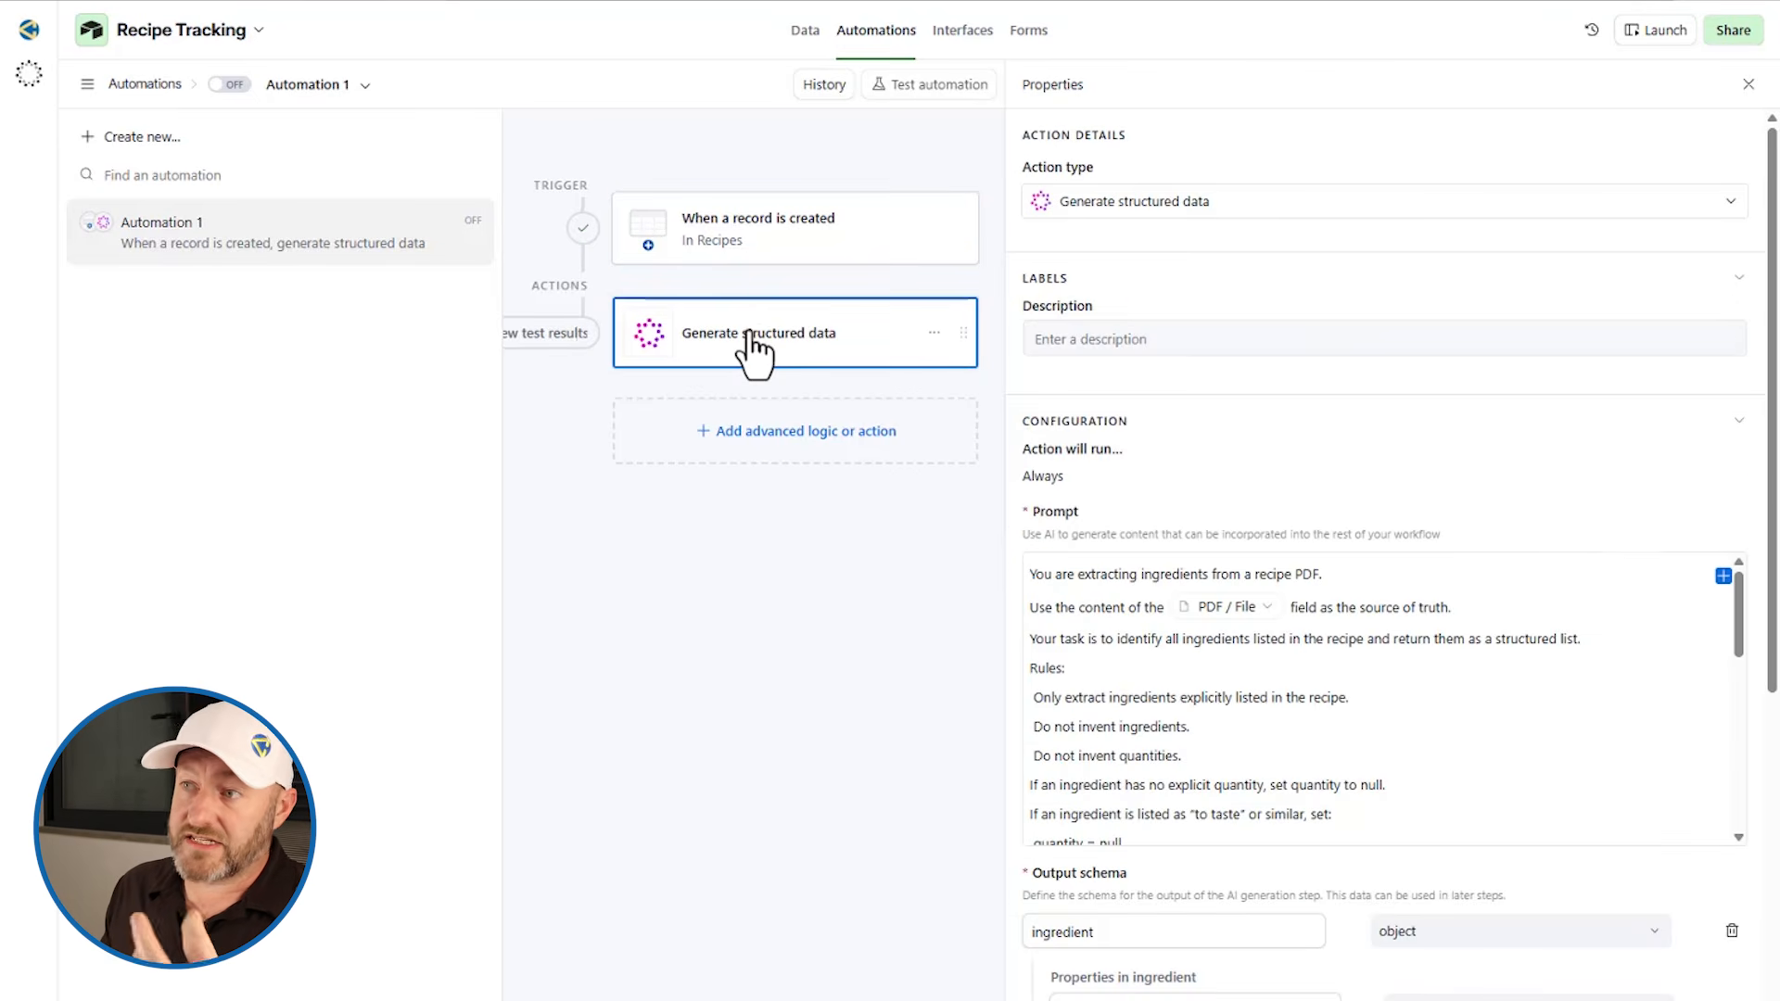
scroll(1747, 492, down, 9)
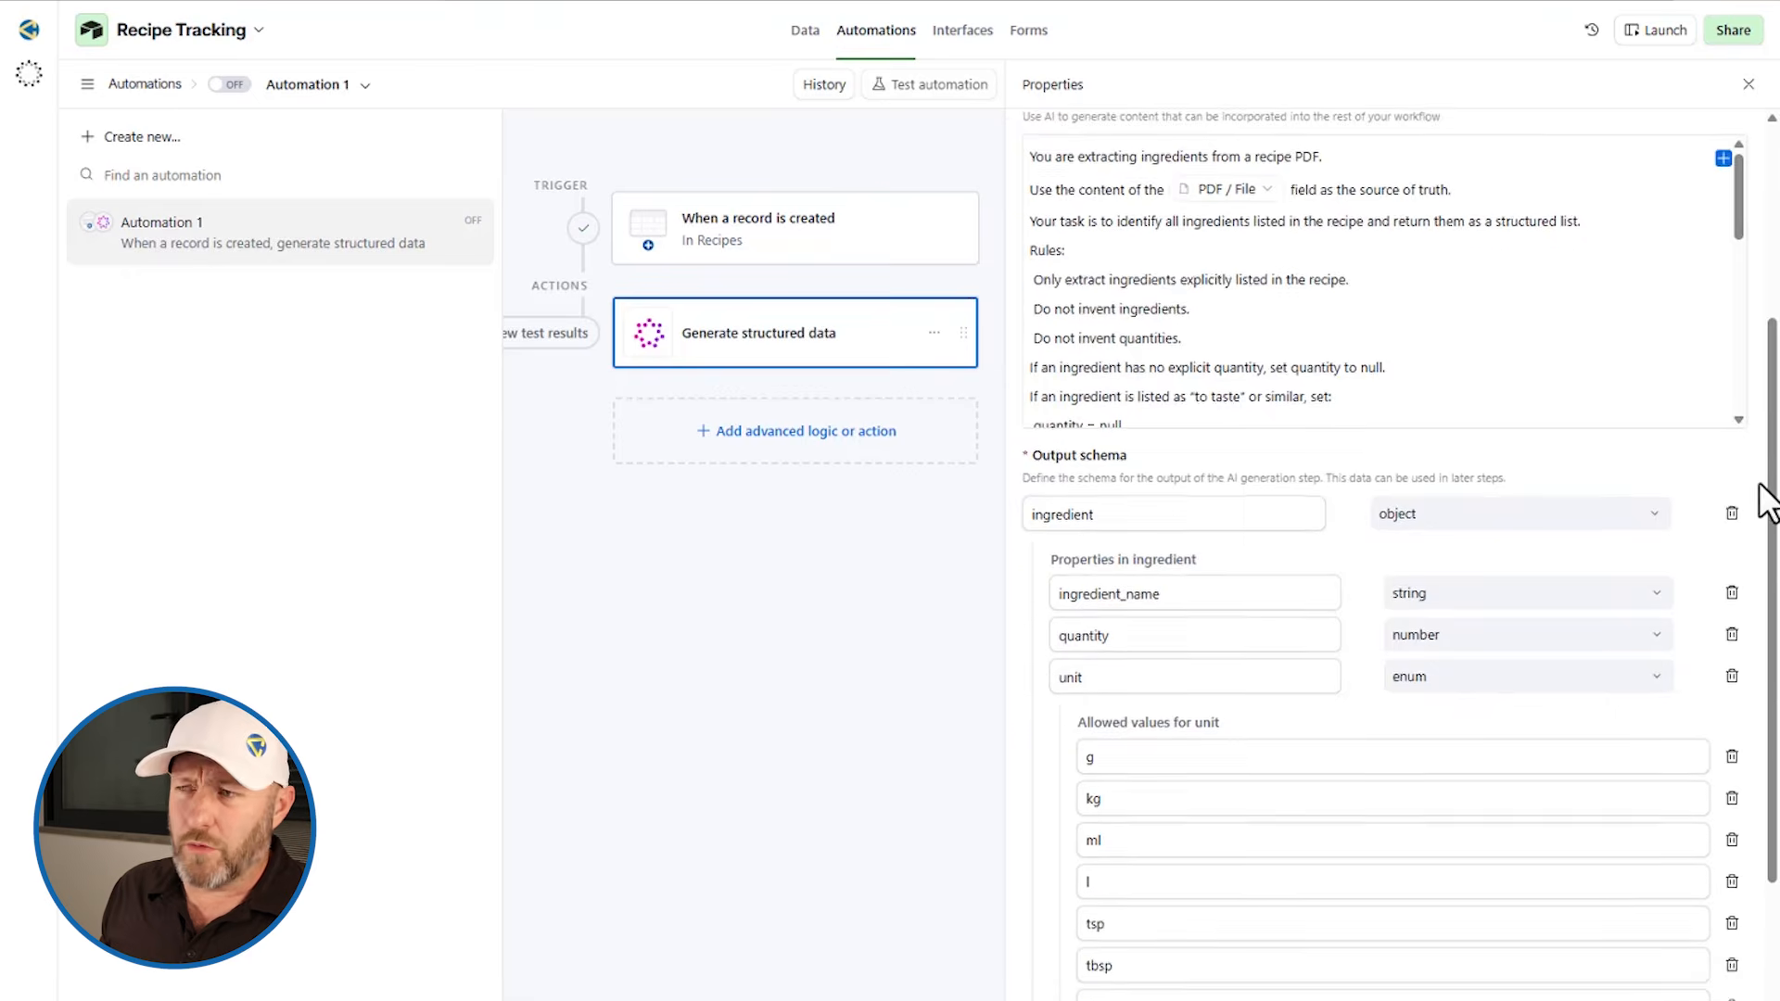
scroll(1760, 505, down, 10)
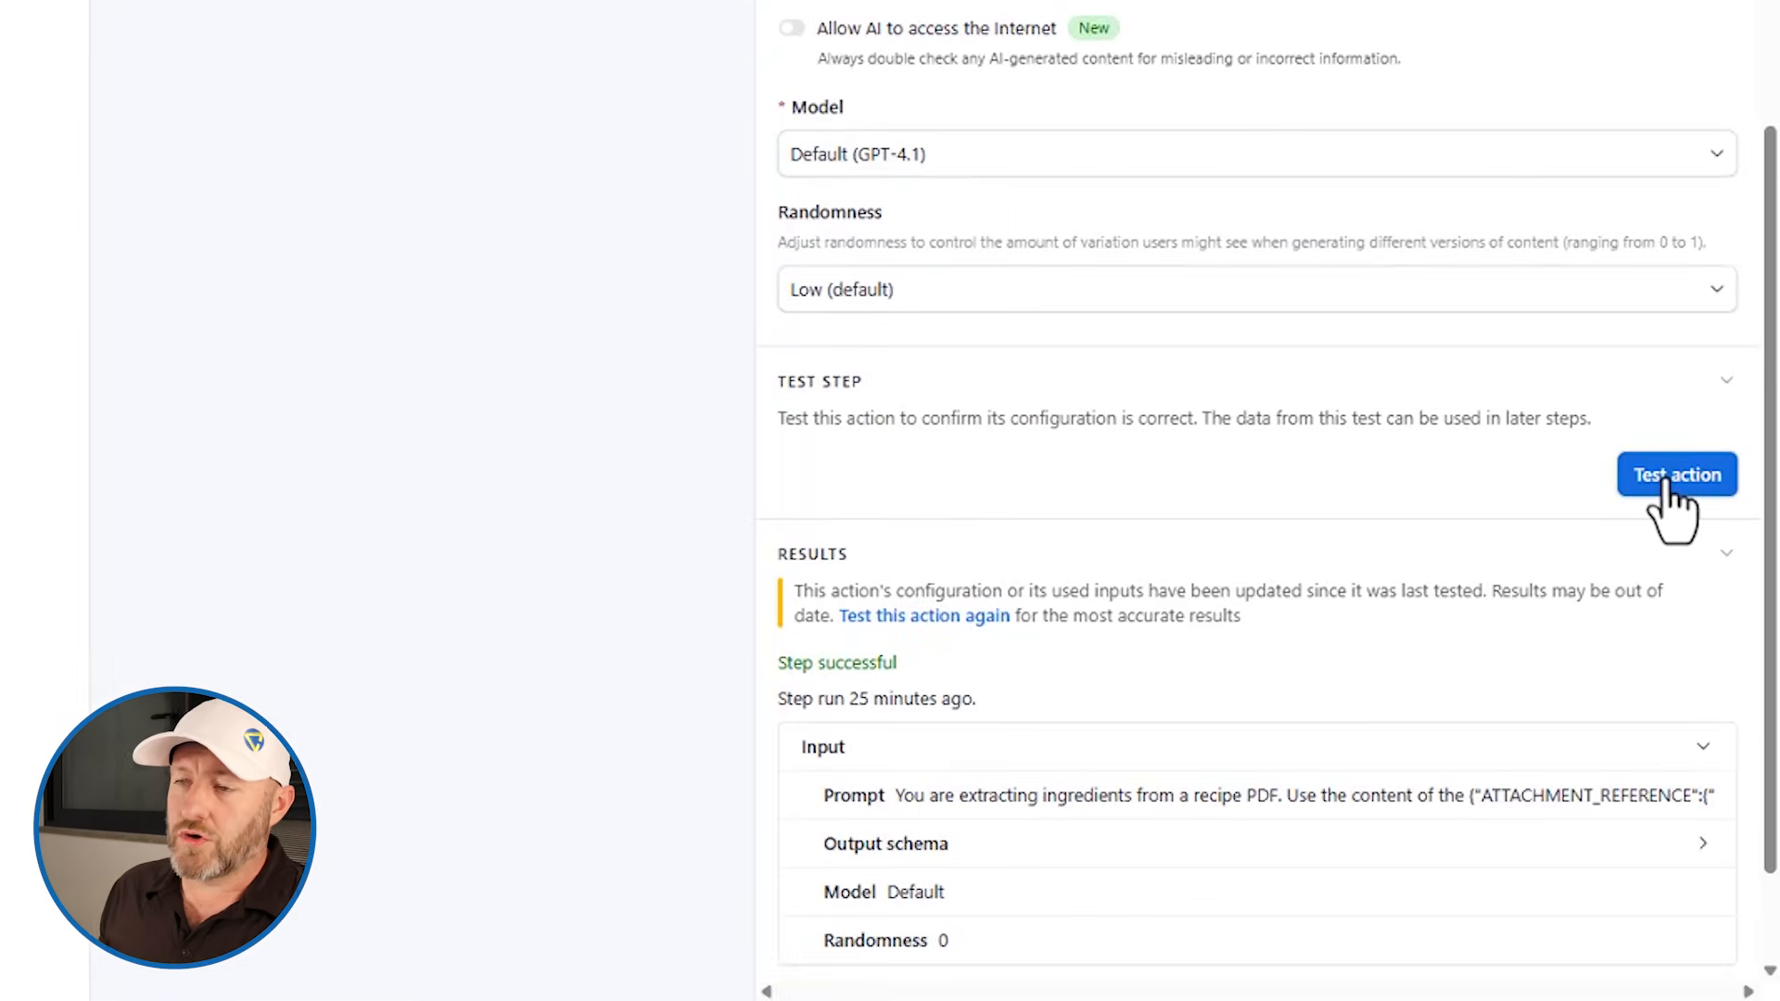
click(1666, 484)
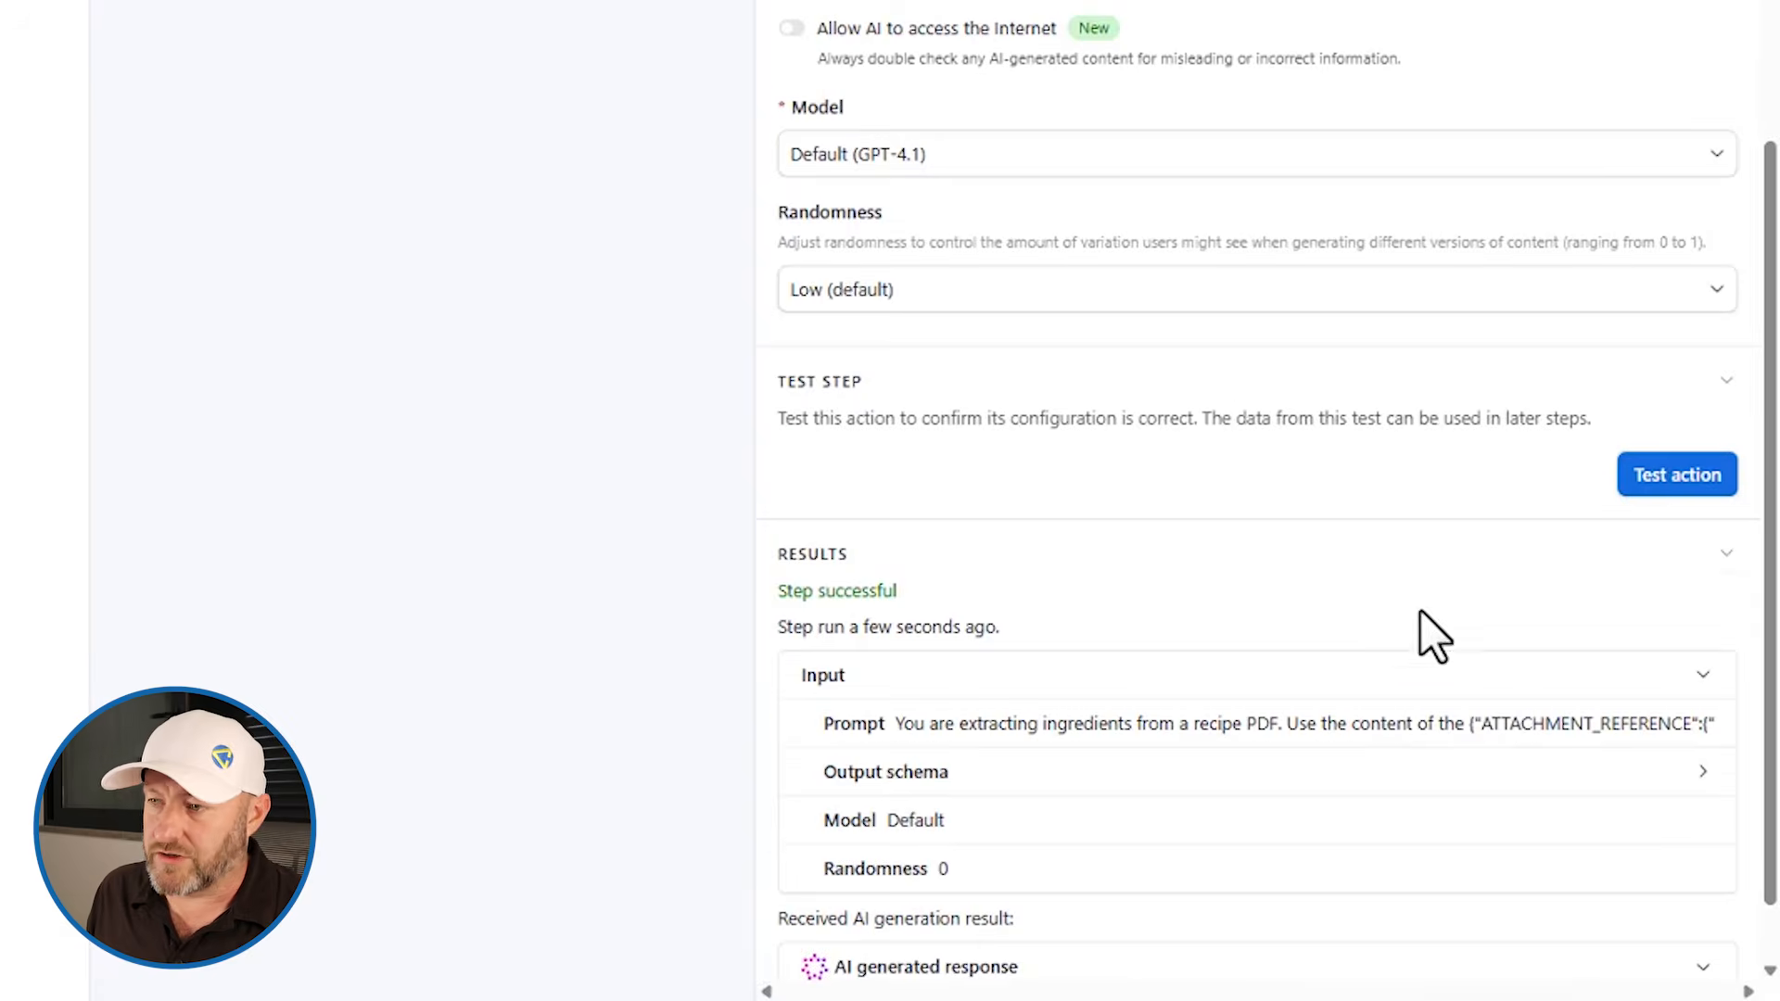
Step: Expand the AI generated response in the test results to inspect the first extracted ingredient
scroll(1326, 623, down, 1)
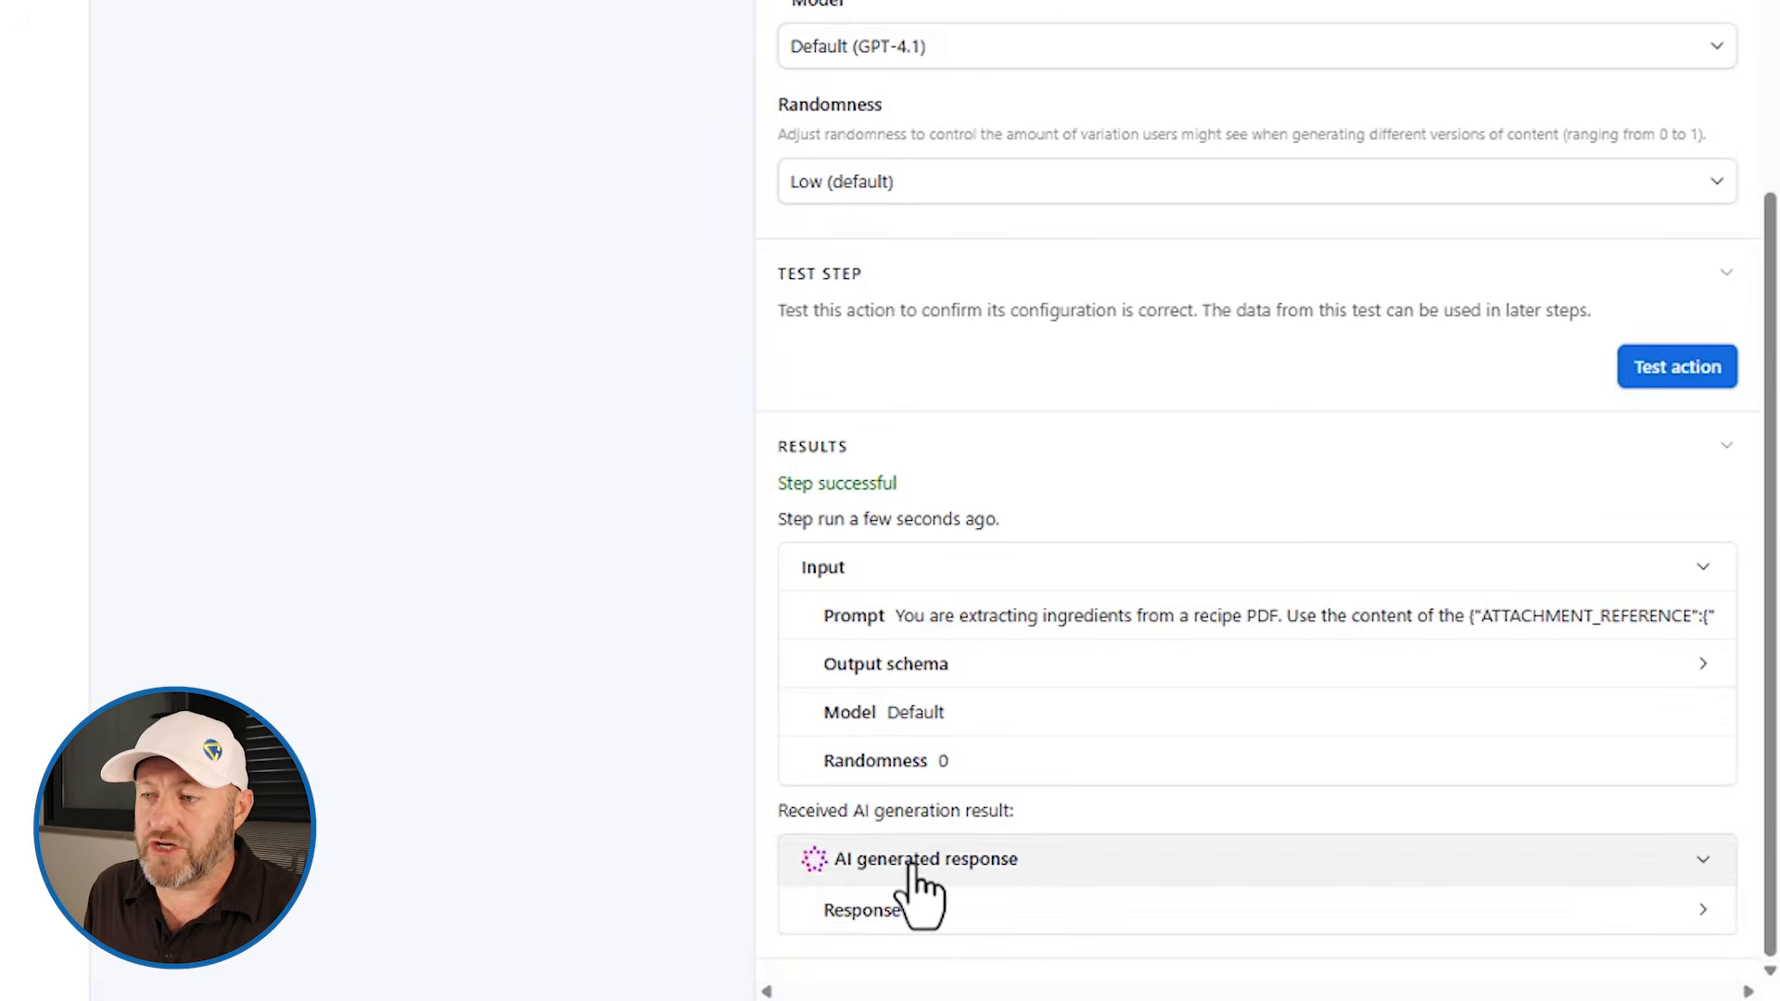
click(932, 907)
scroll(1172, 568, down, 7)
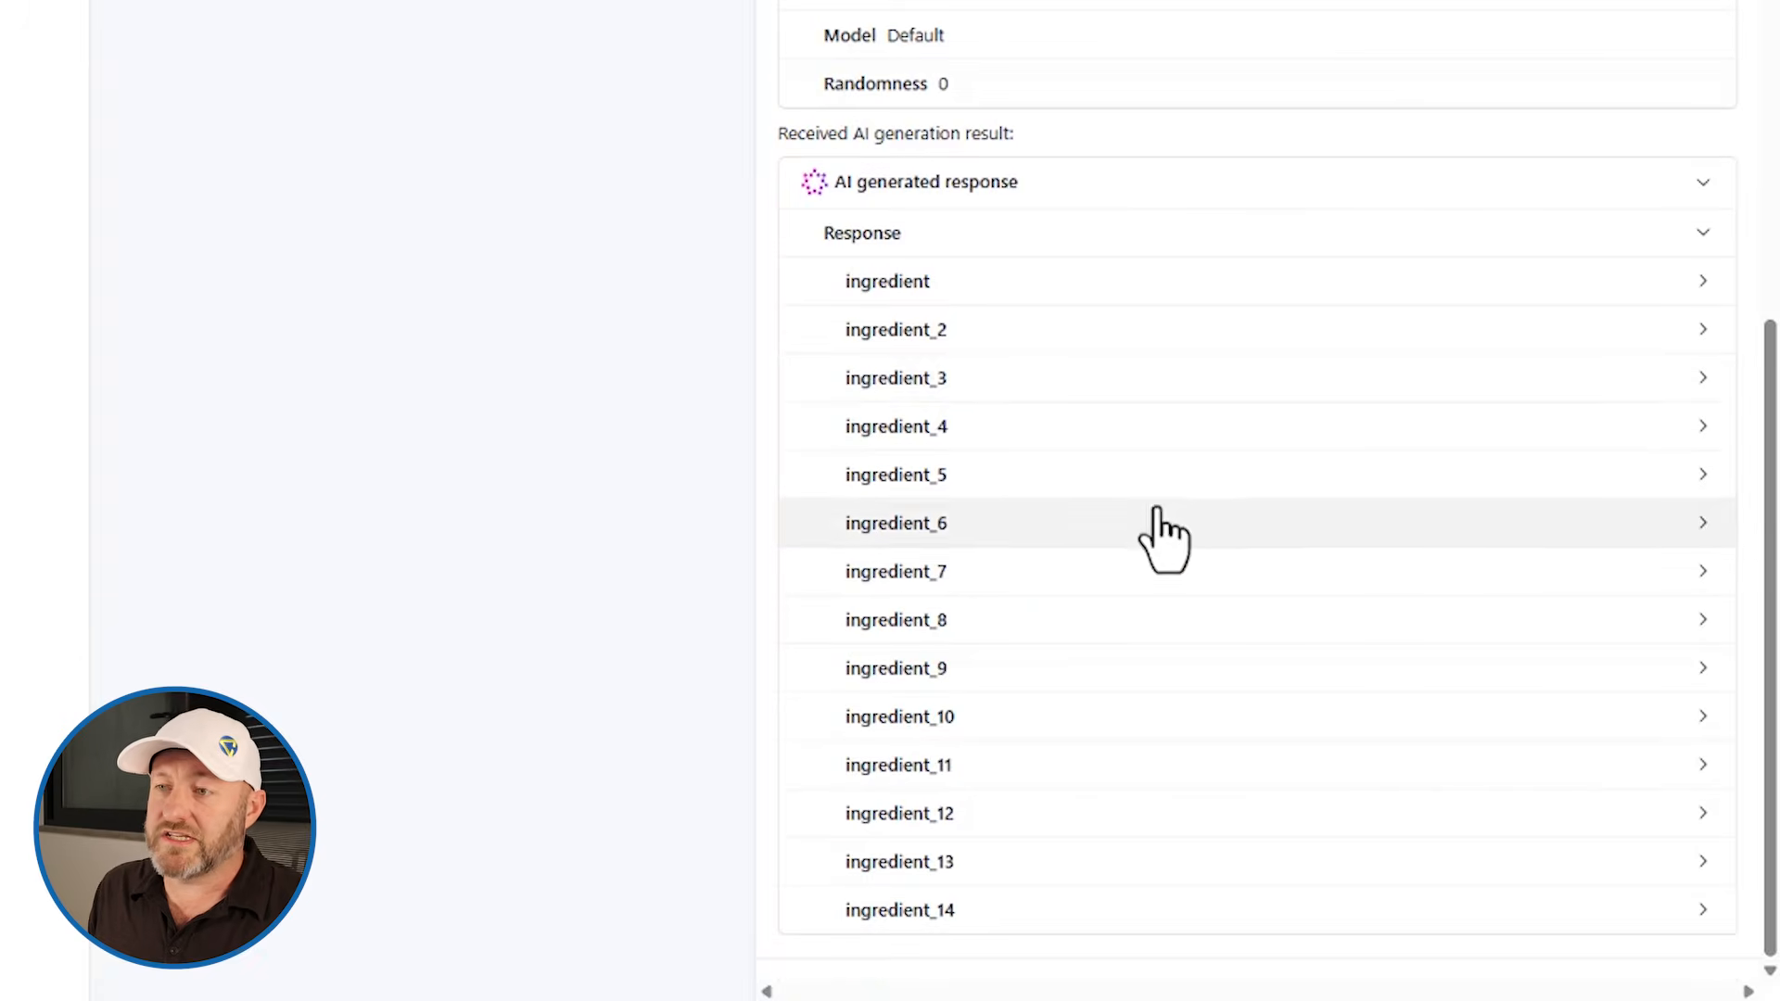
click(979, 295)
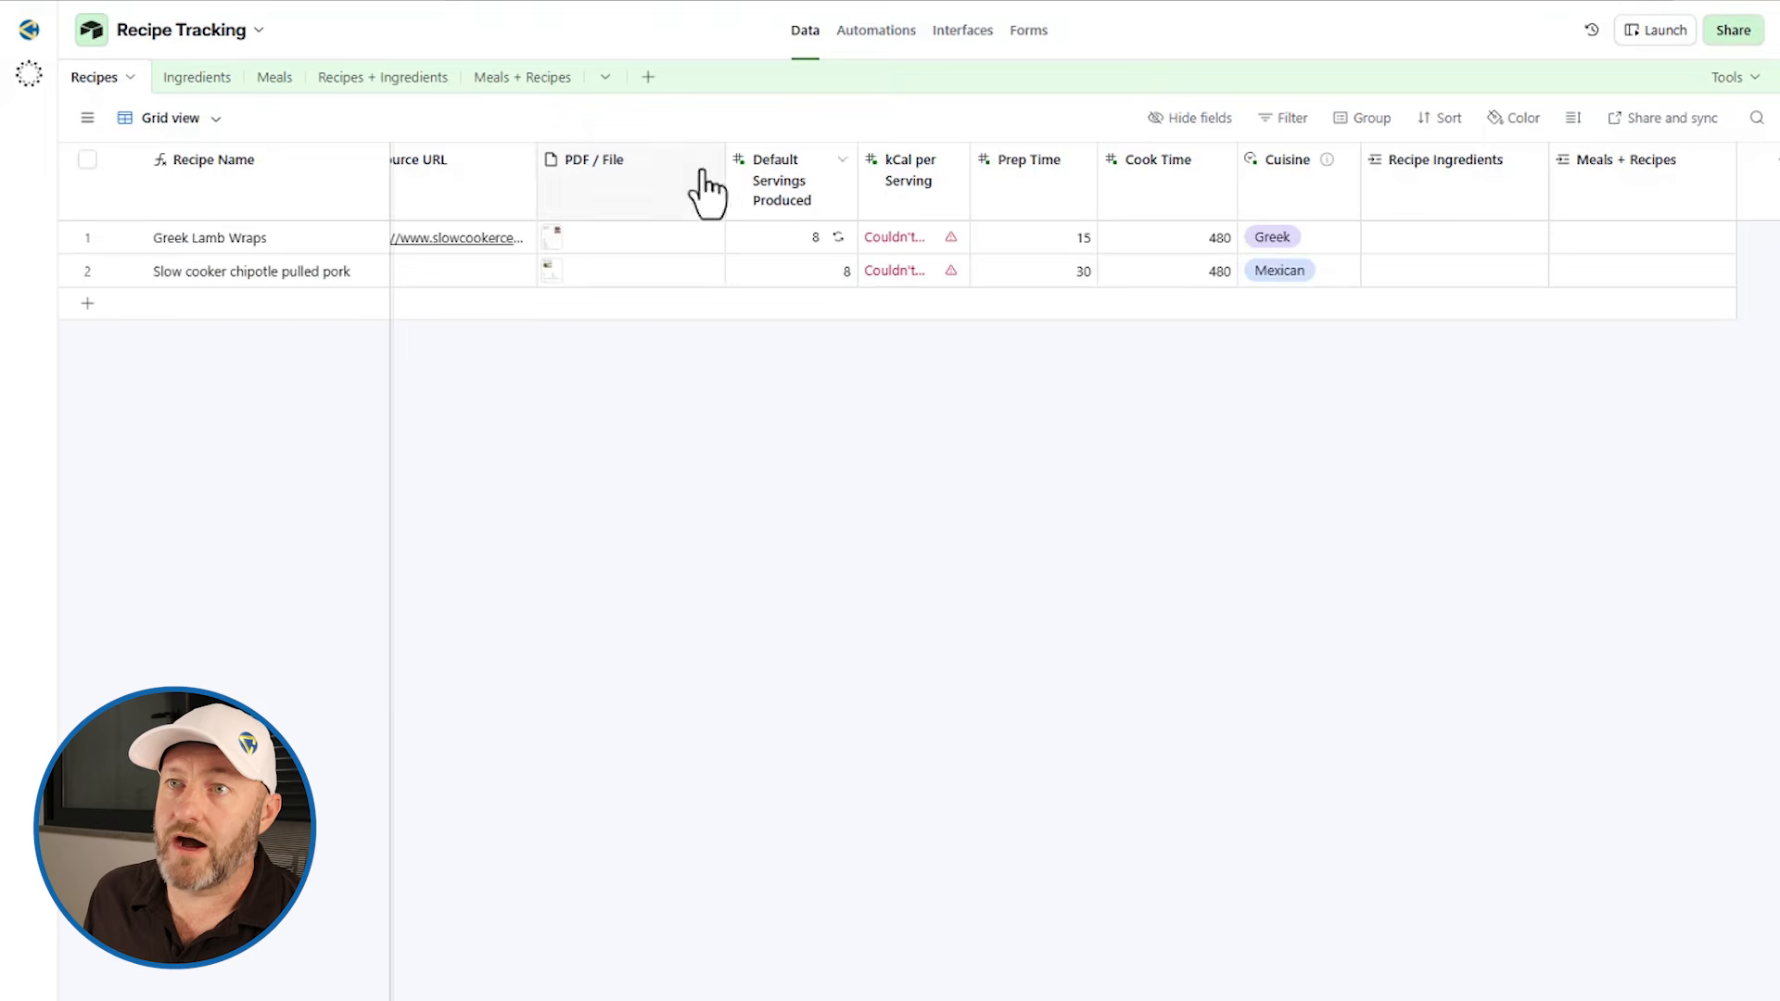
Step: Open the recipe PDF and compare its ingredient list with the extracted quantities and units
click(556, 272)
click(554, 270)
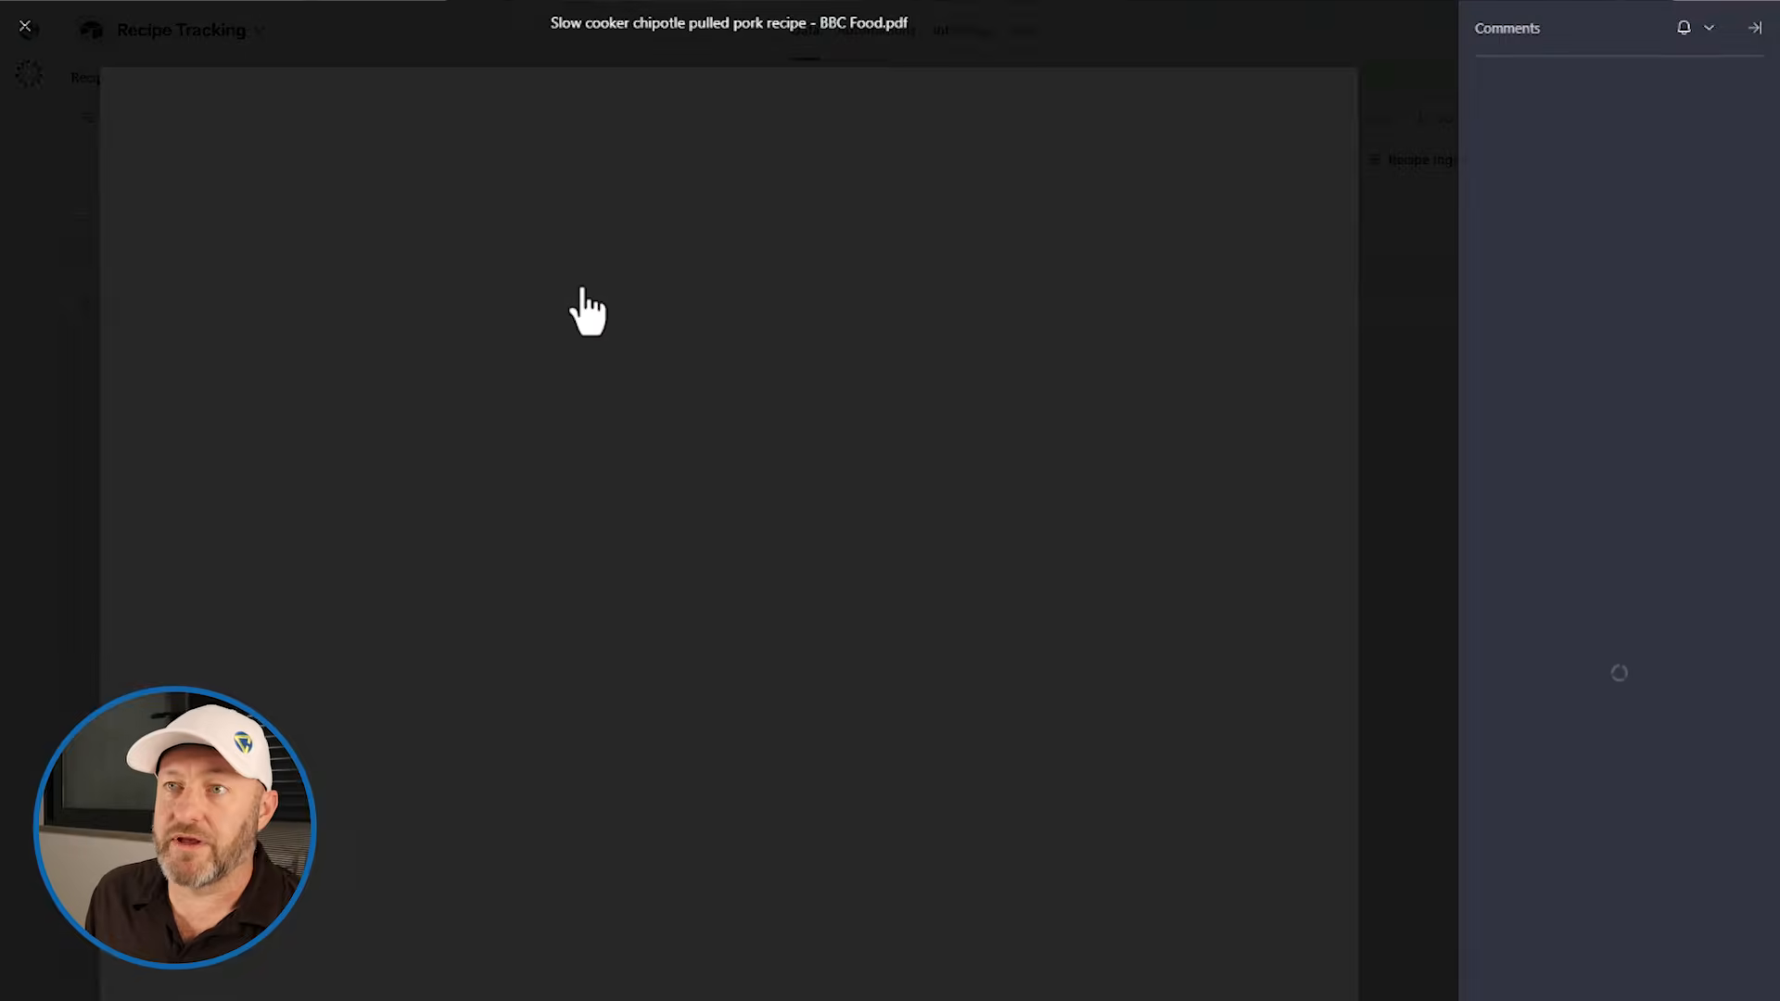
scroll(647, 709, down, 9)
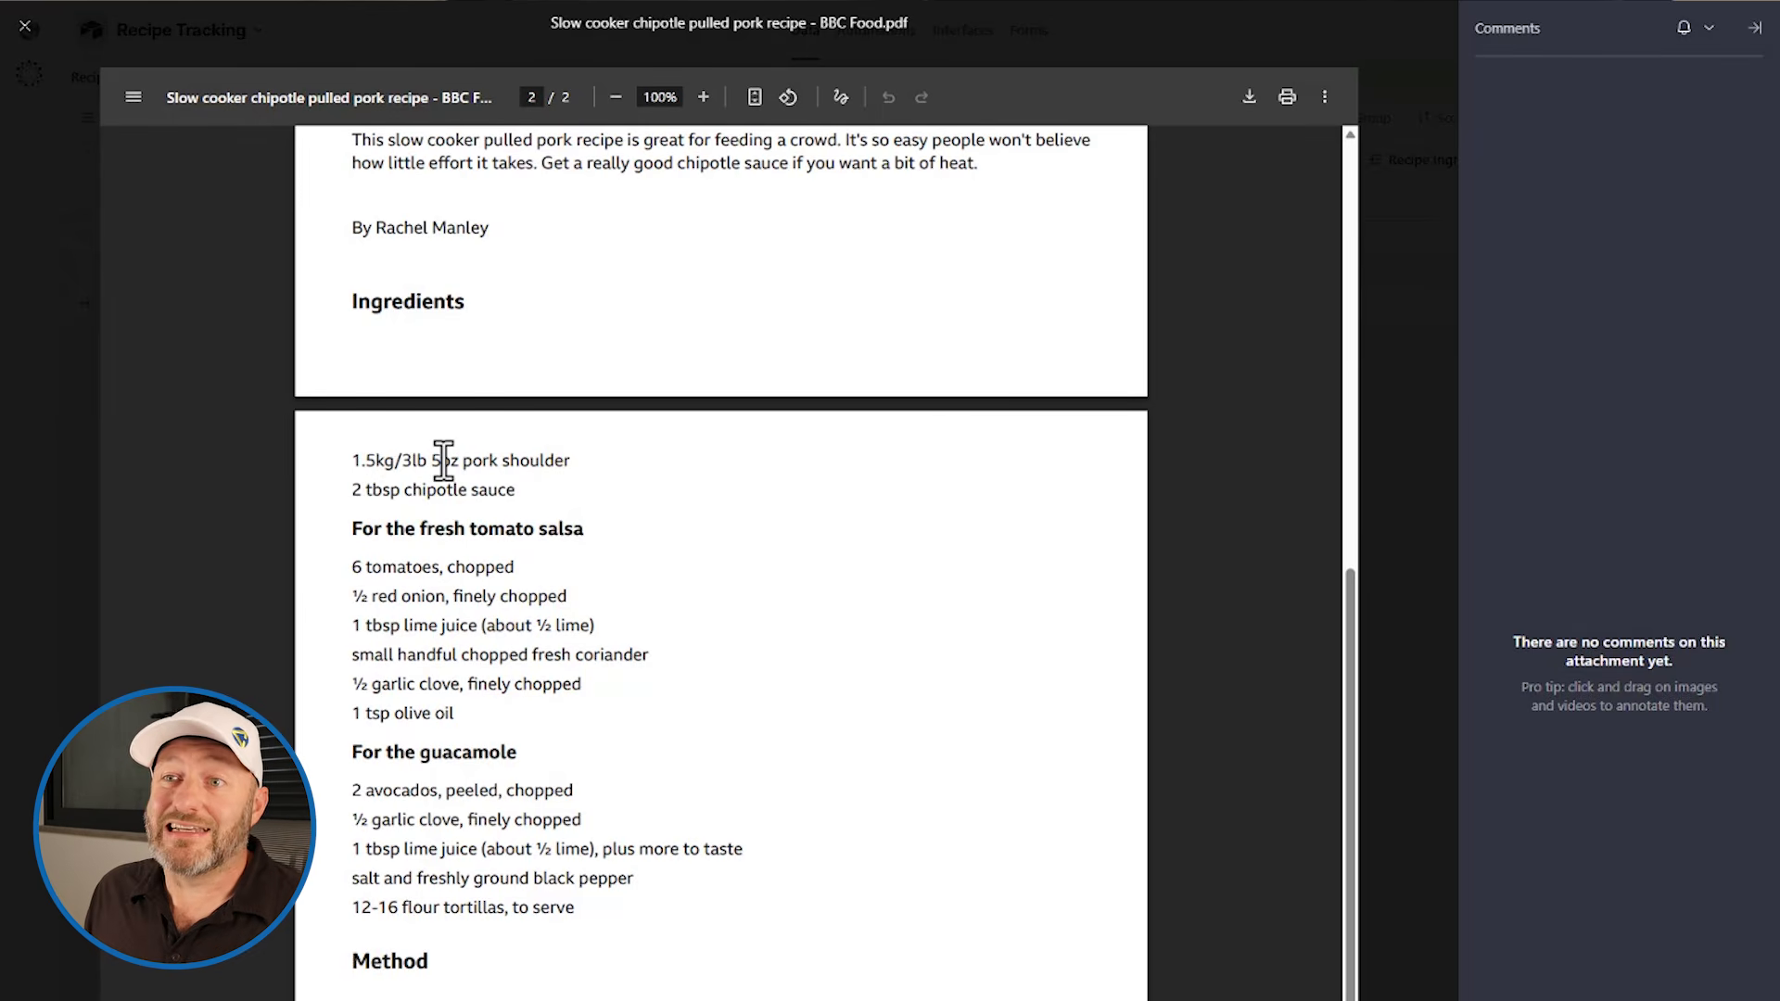
drag(402, 461, 444, 460)
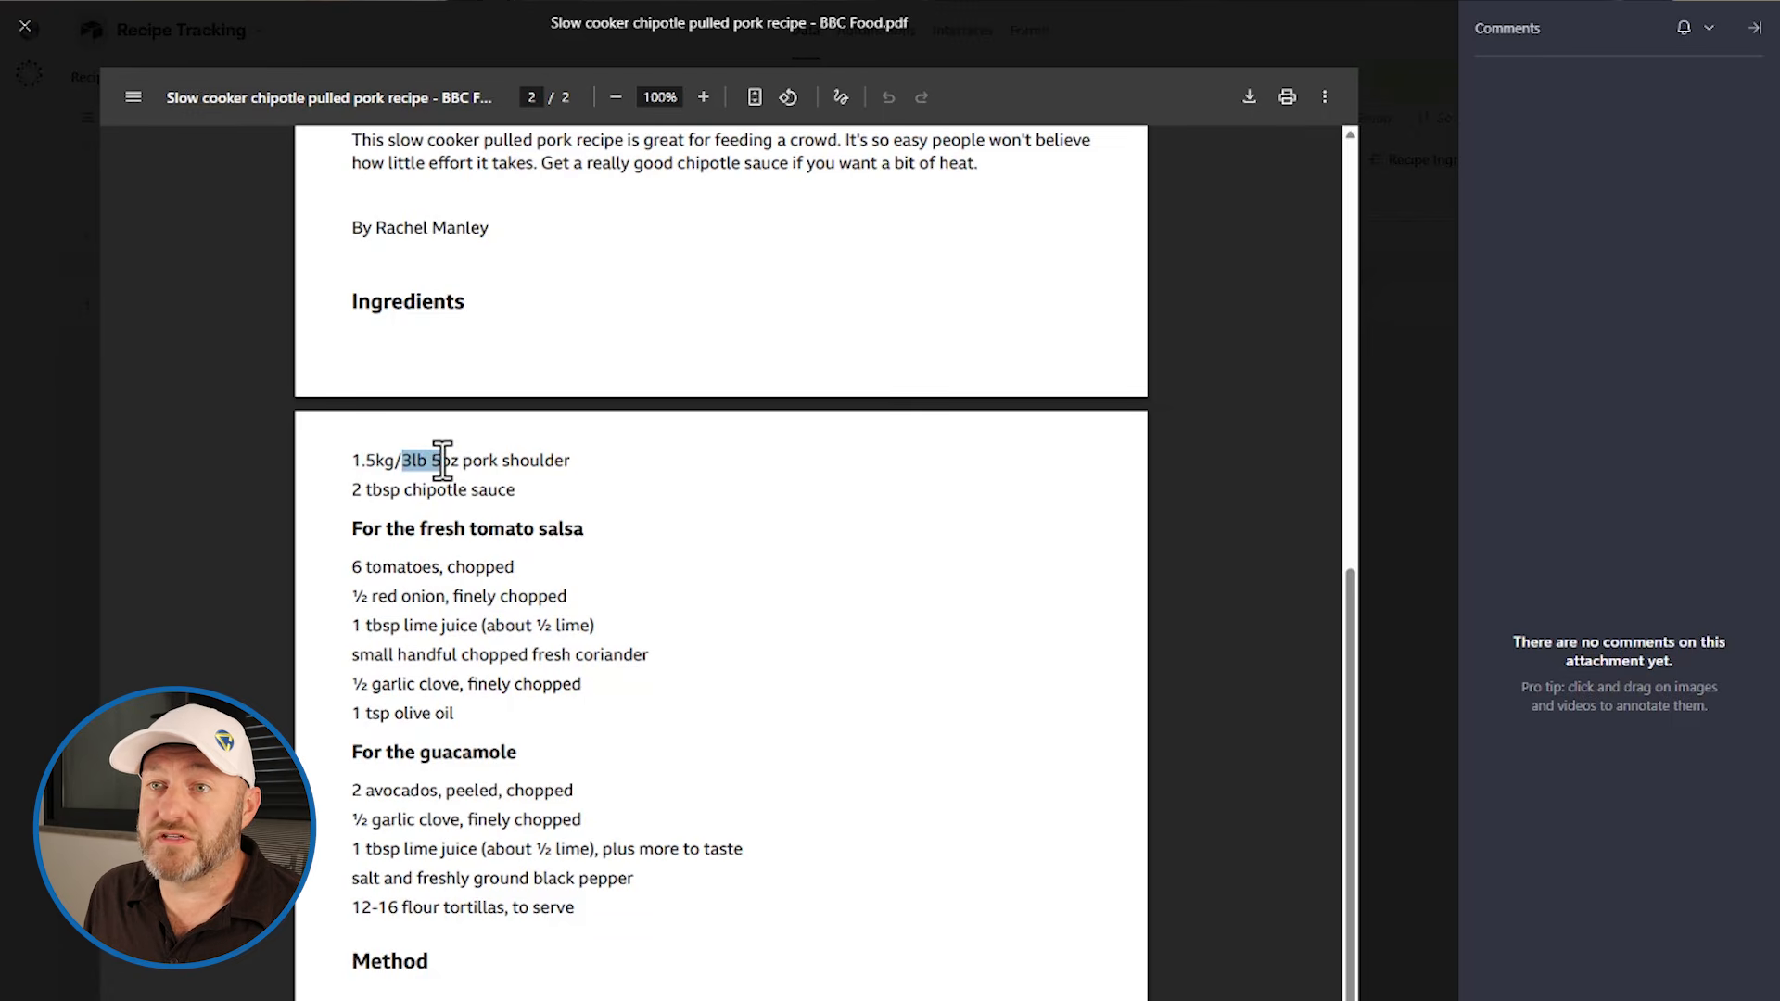
click(390, 491)
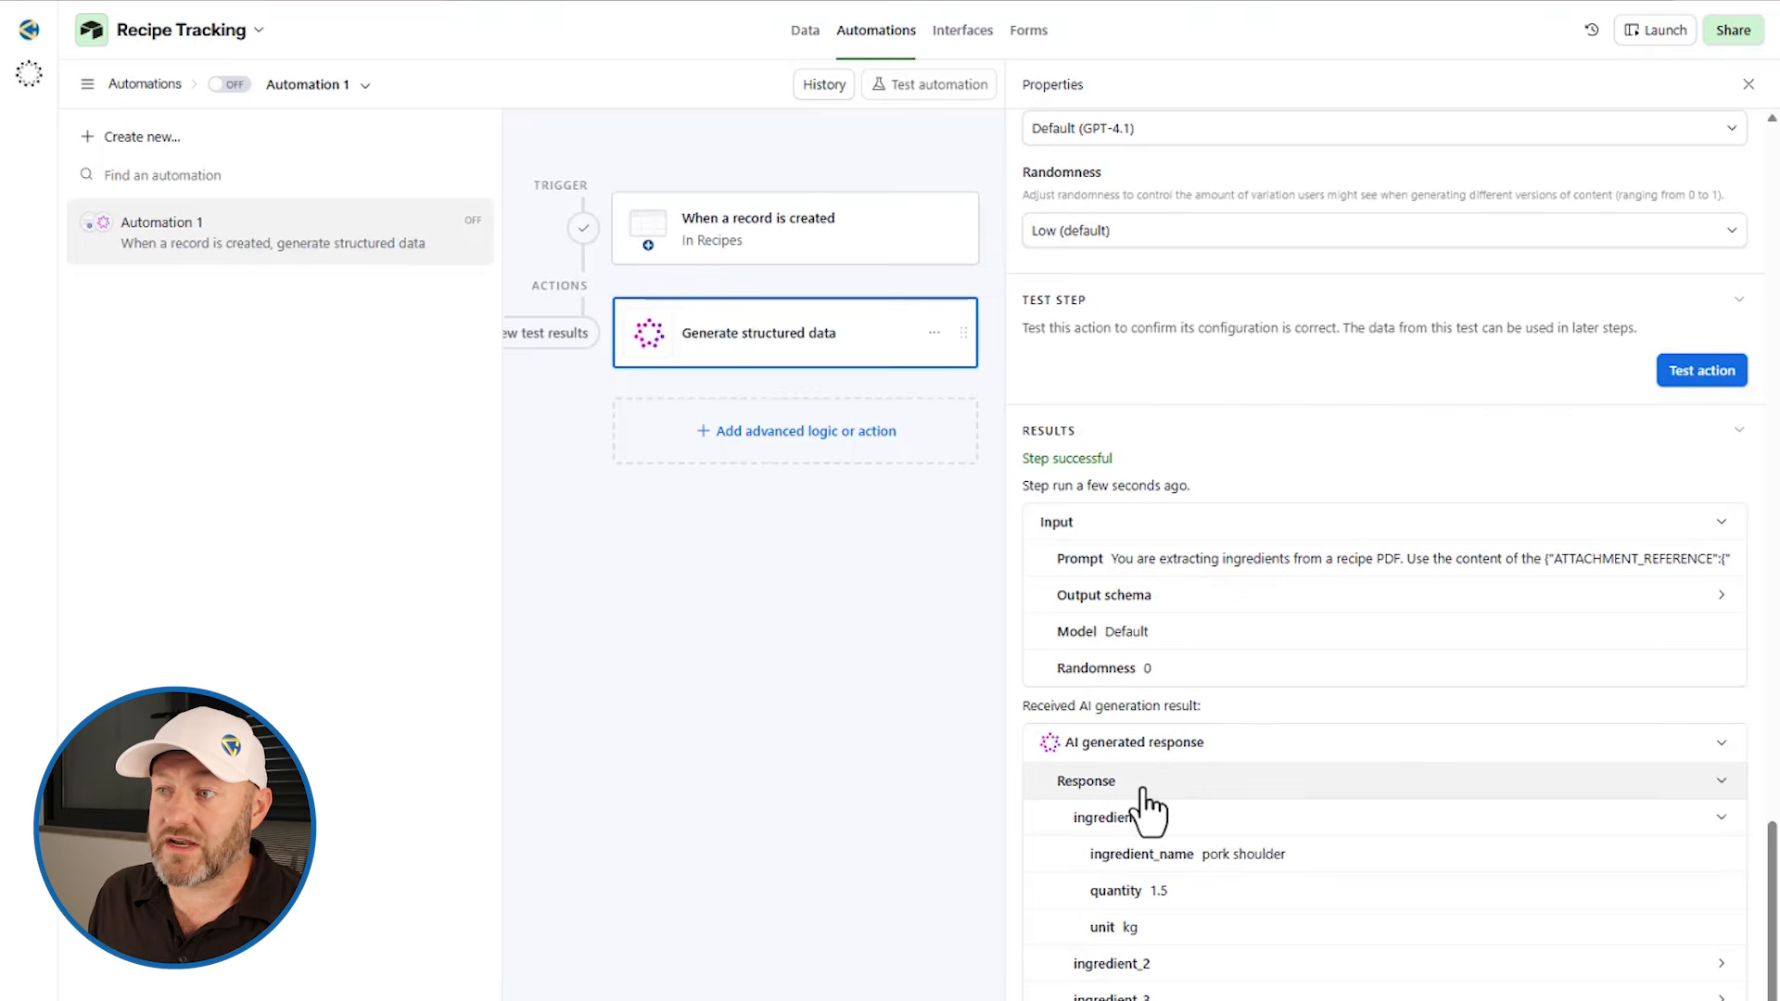
Step: Expand further extracted ingredients in the test results and scroll through the full list
click(1151, 818)
click(1153, 854)
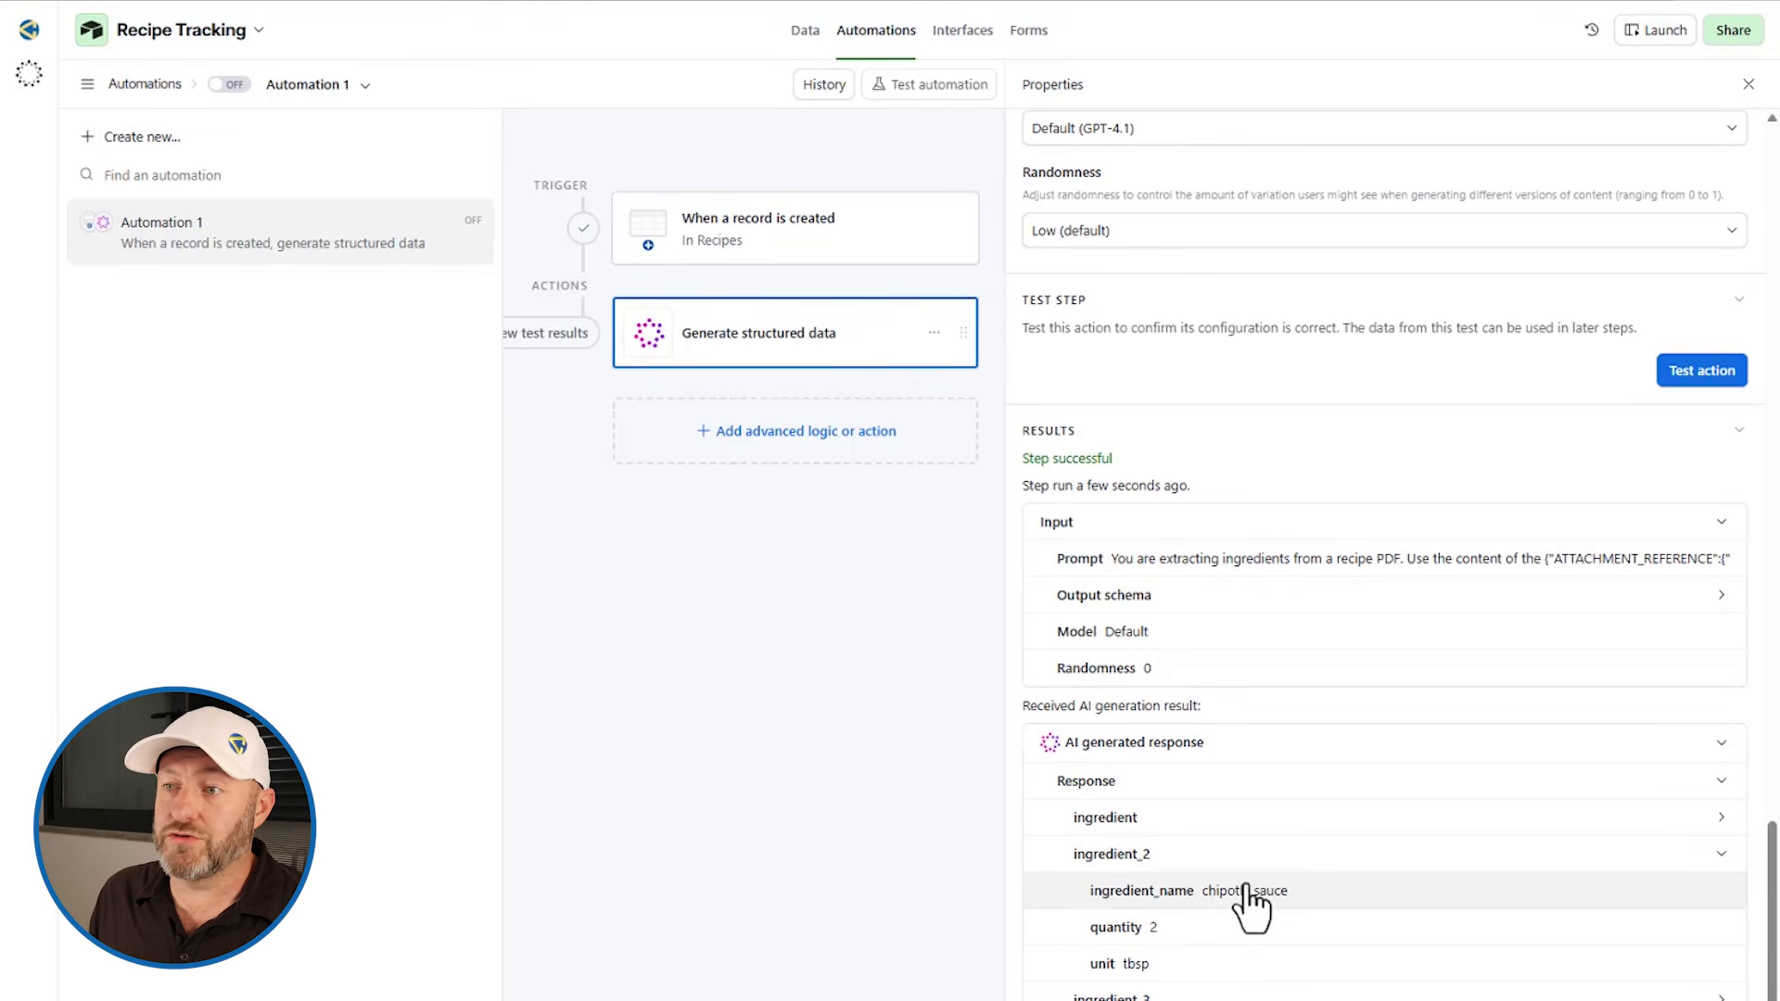
click(1202, 992)
scroll(1196, 955, down, 5)
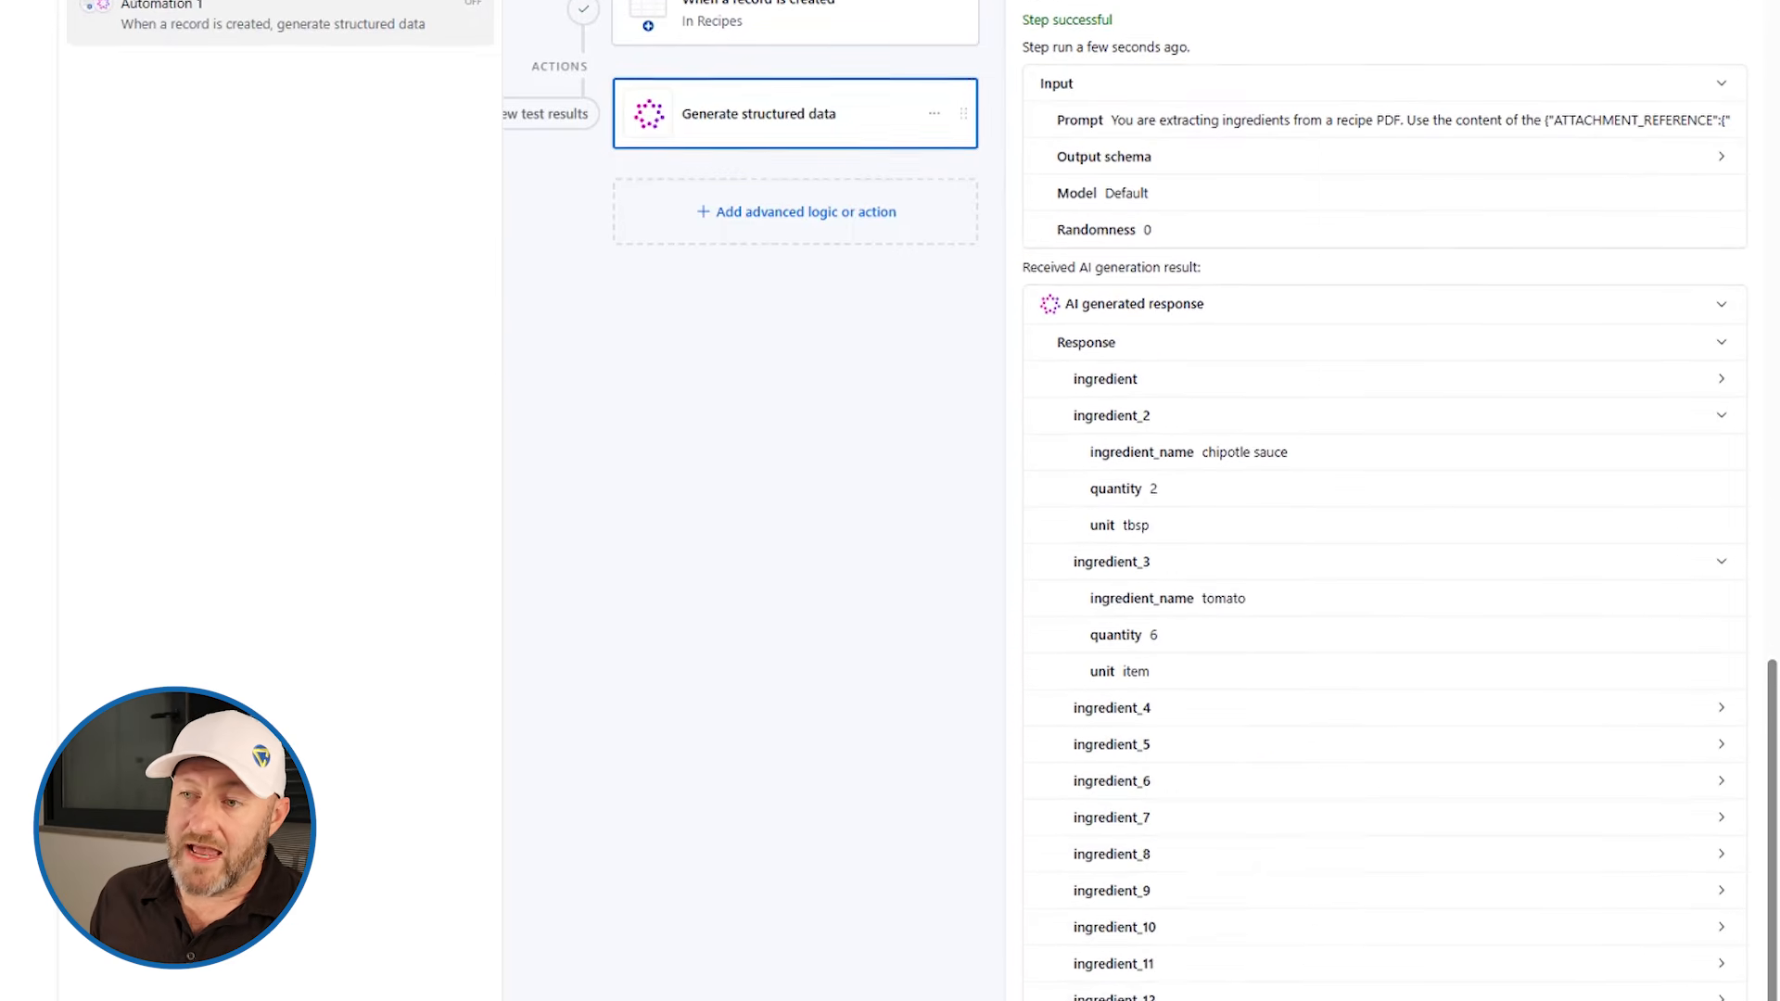
scroll(1192, 850, down, 3)
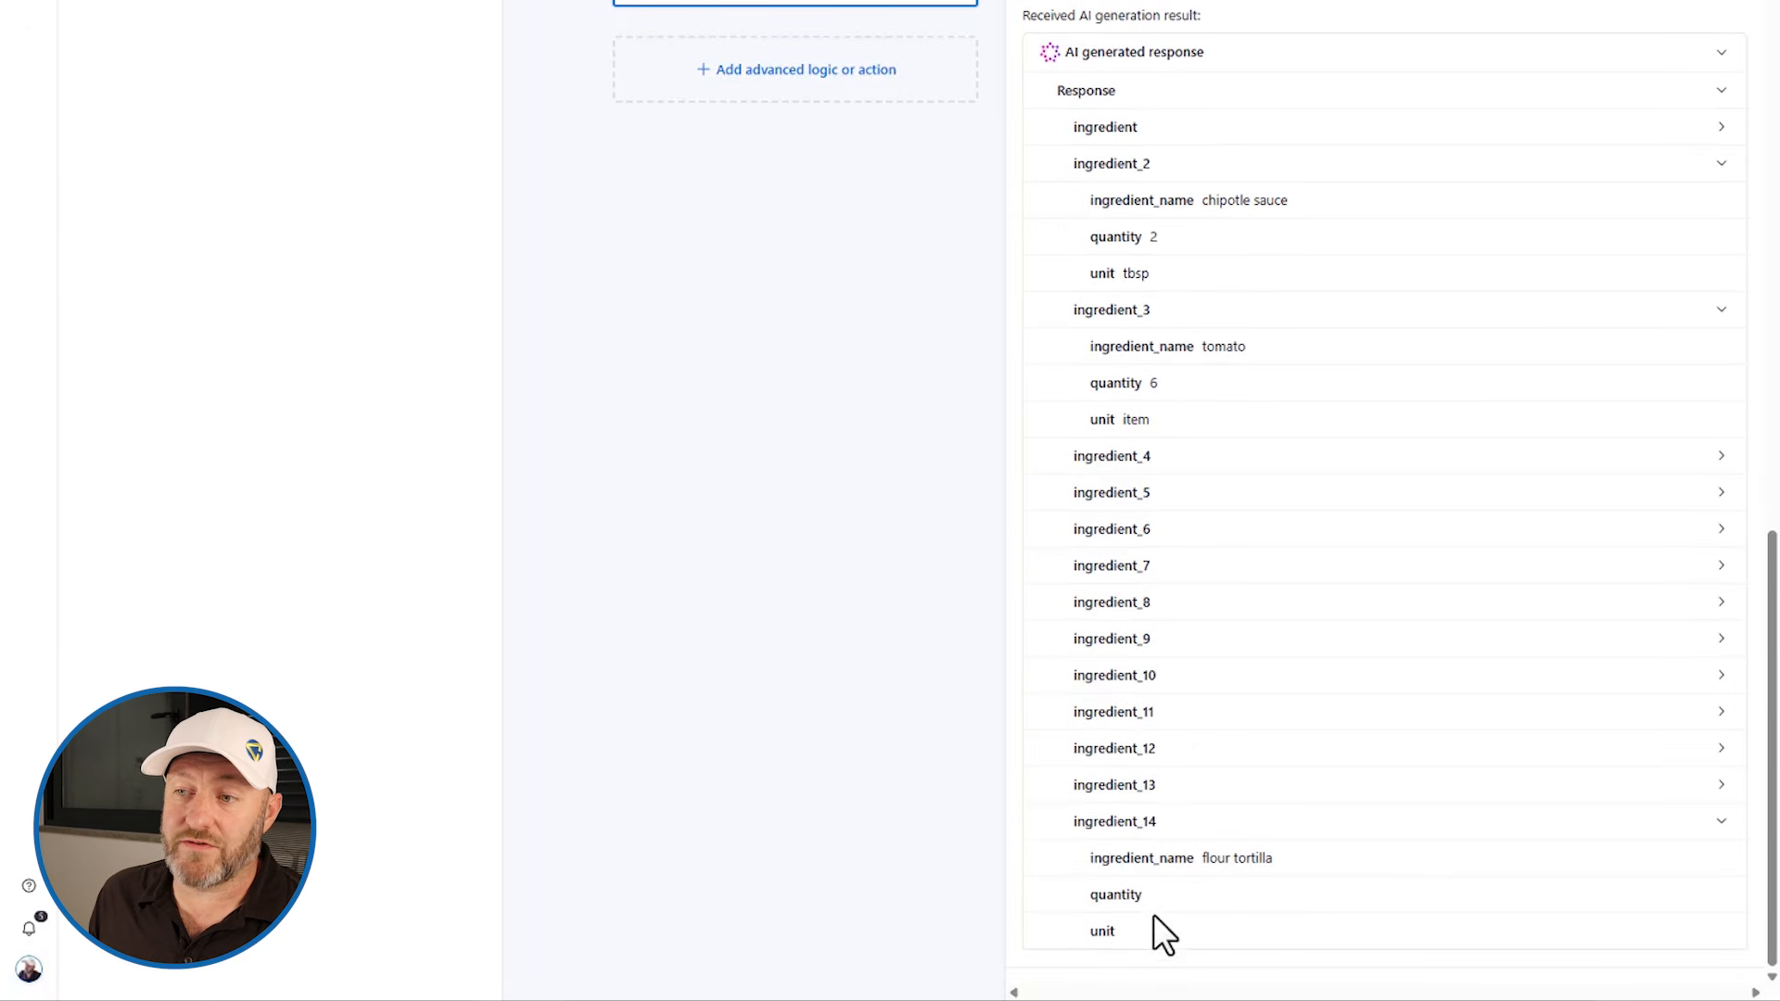
scroll(1132, 87, up, 3)
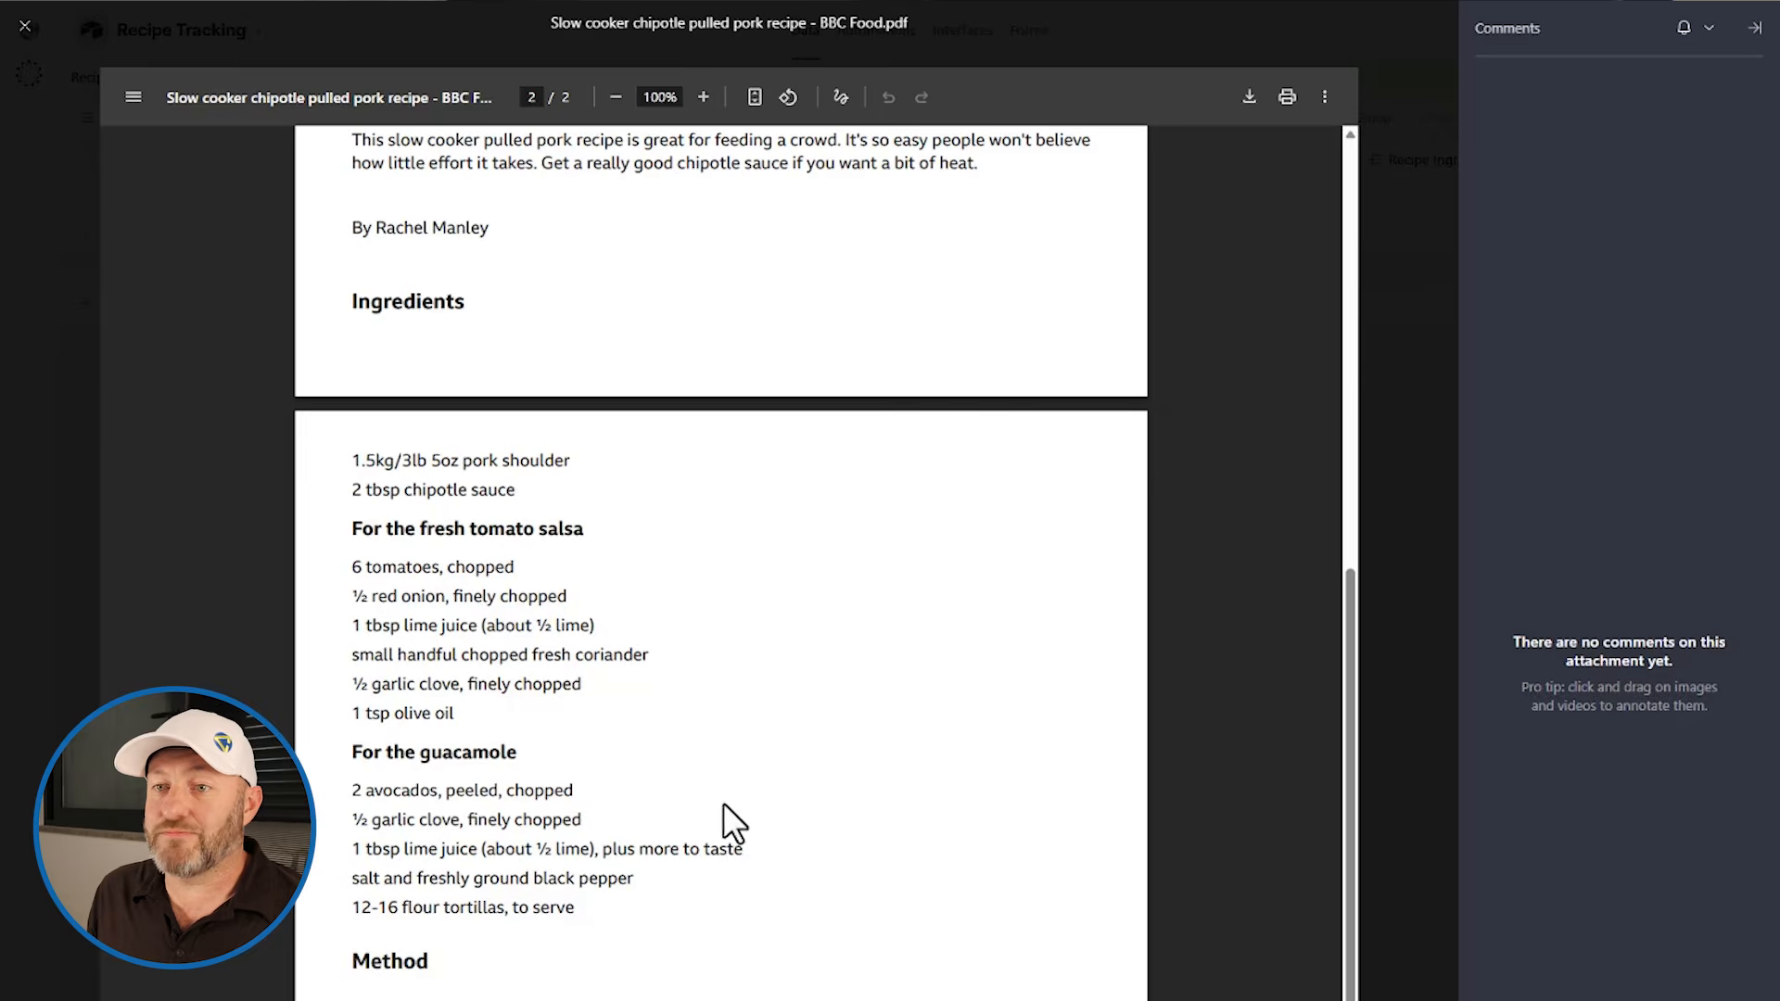
Step: Compare the recipe PDF's ingredient list with the extracted ingredients in the test results
scroll(724, 805, down, 3)
drag(349, 704, 400, 706)
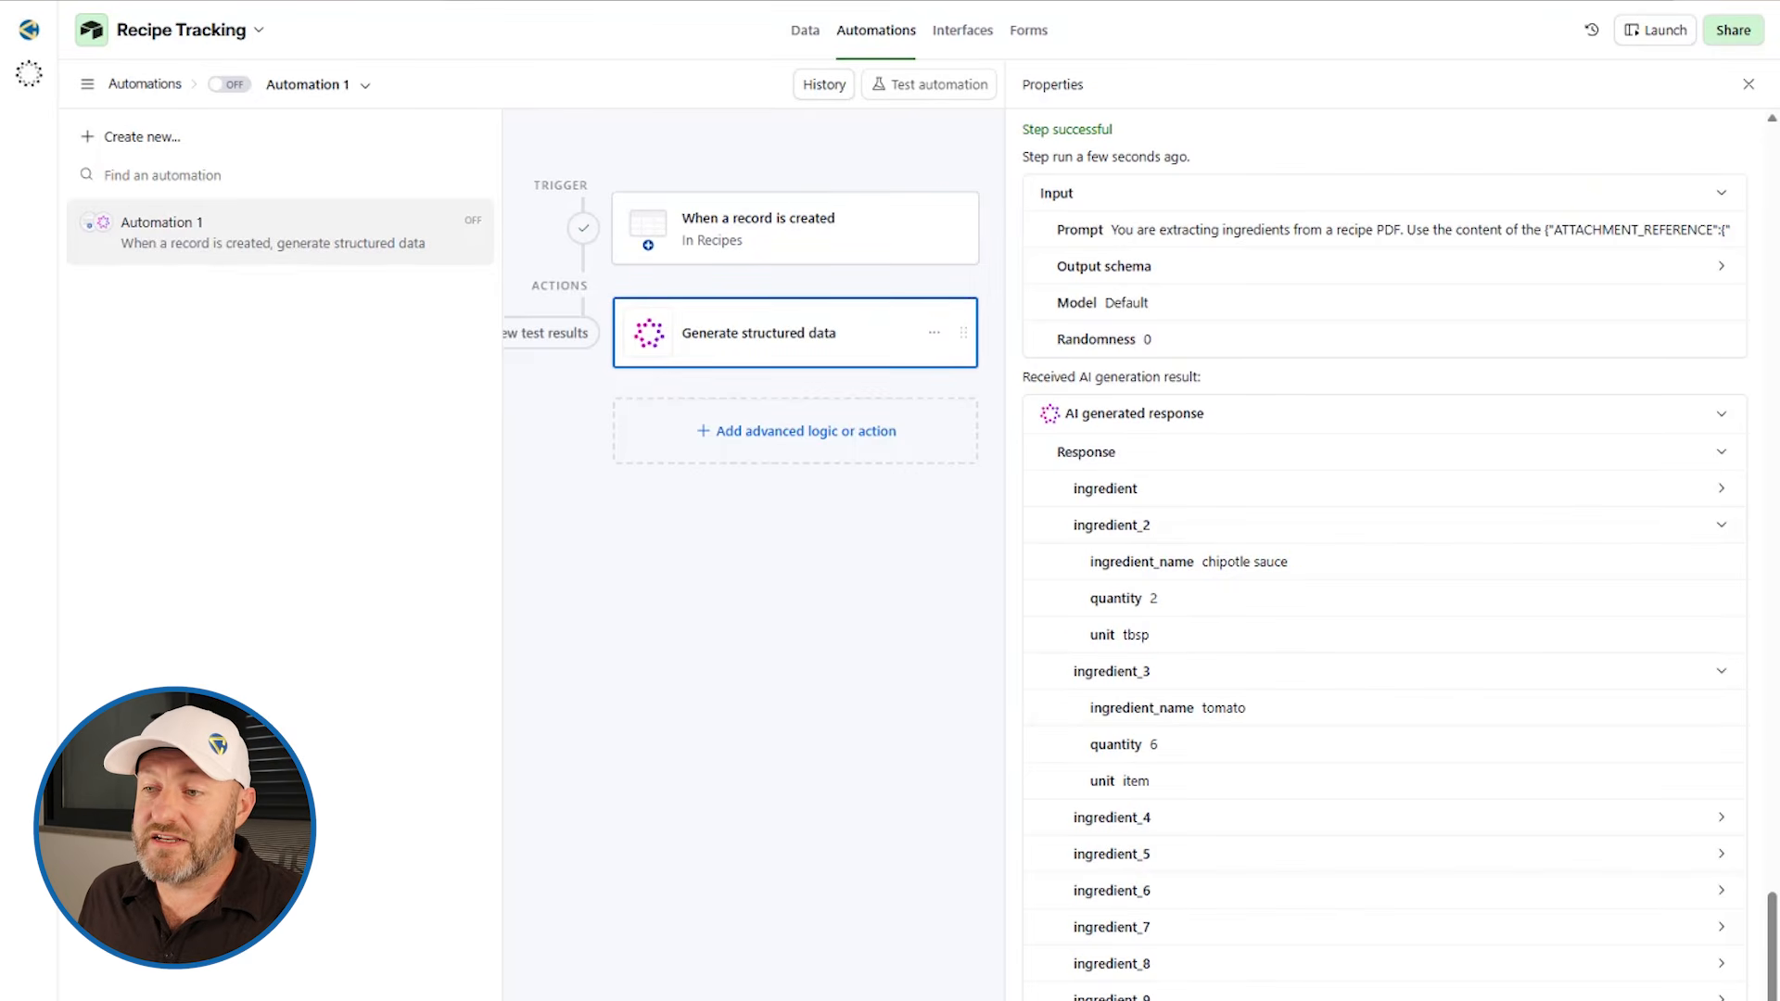
scroll(1381, 556, up, 1)
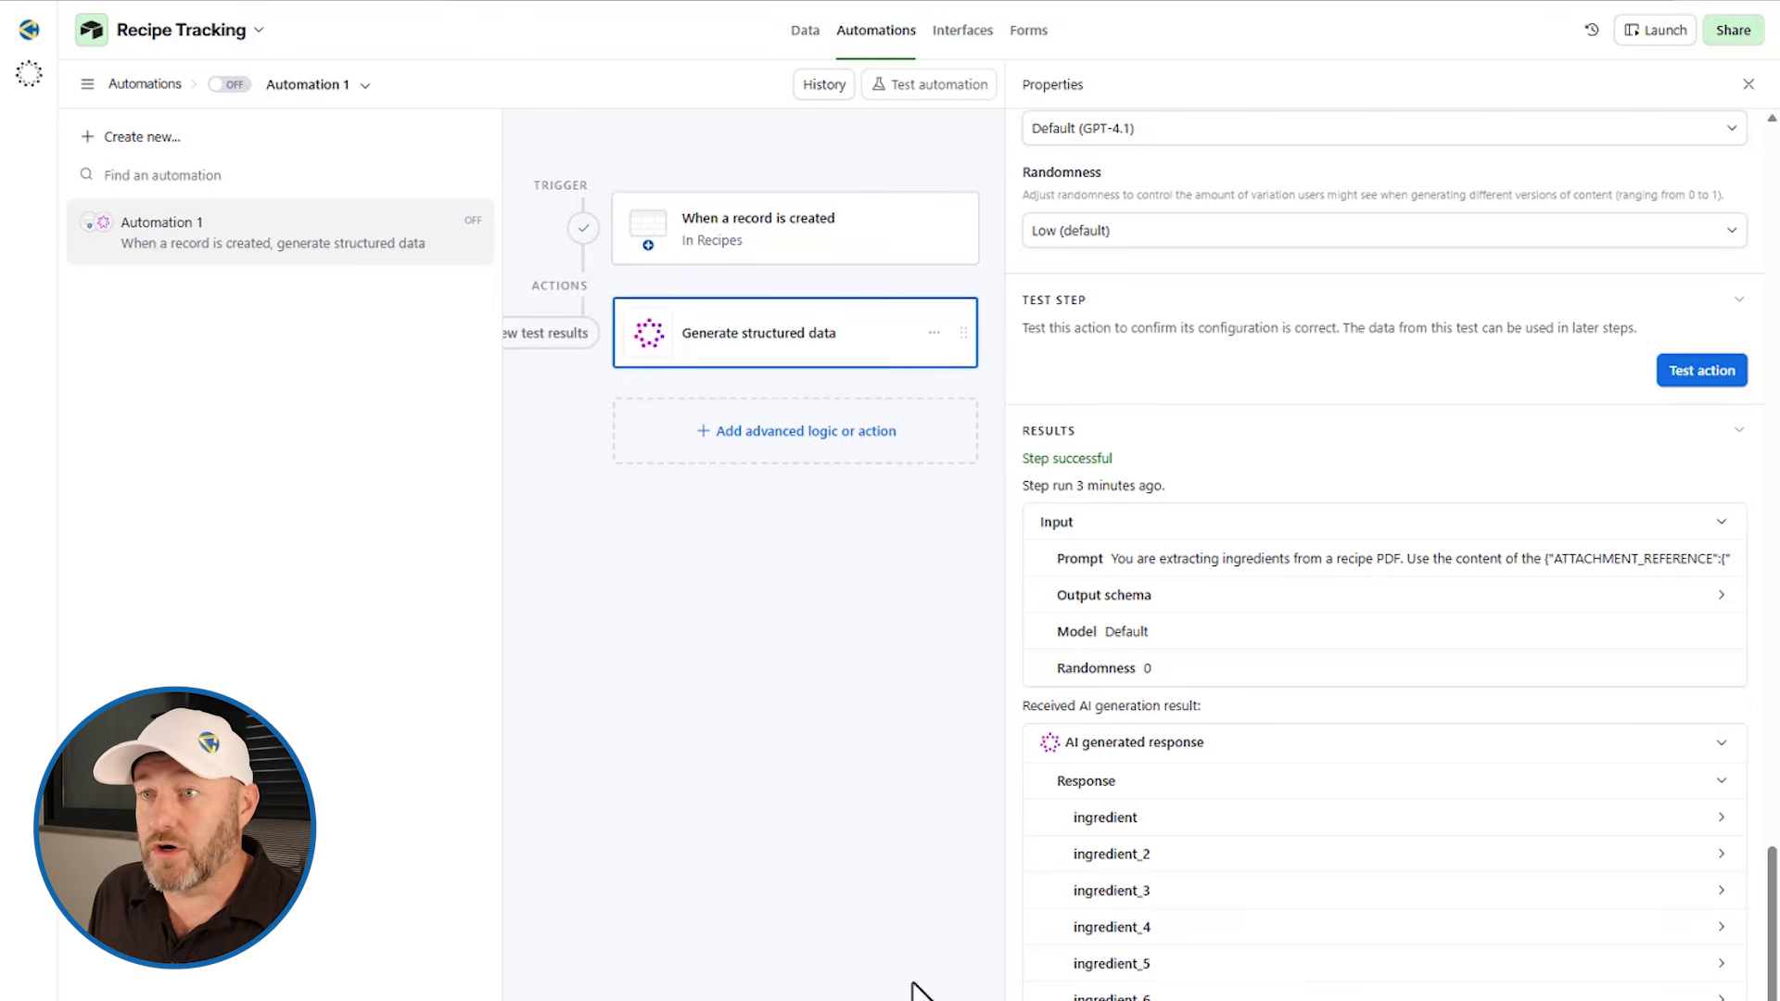
Step: Add a Repeating group action after the Generate structured data step
click(751, 438)
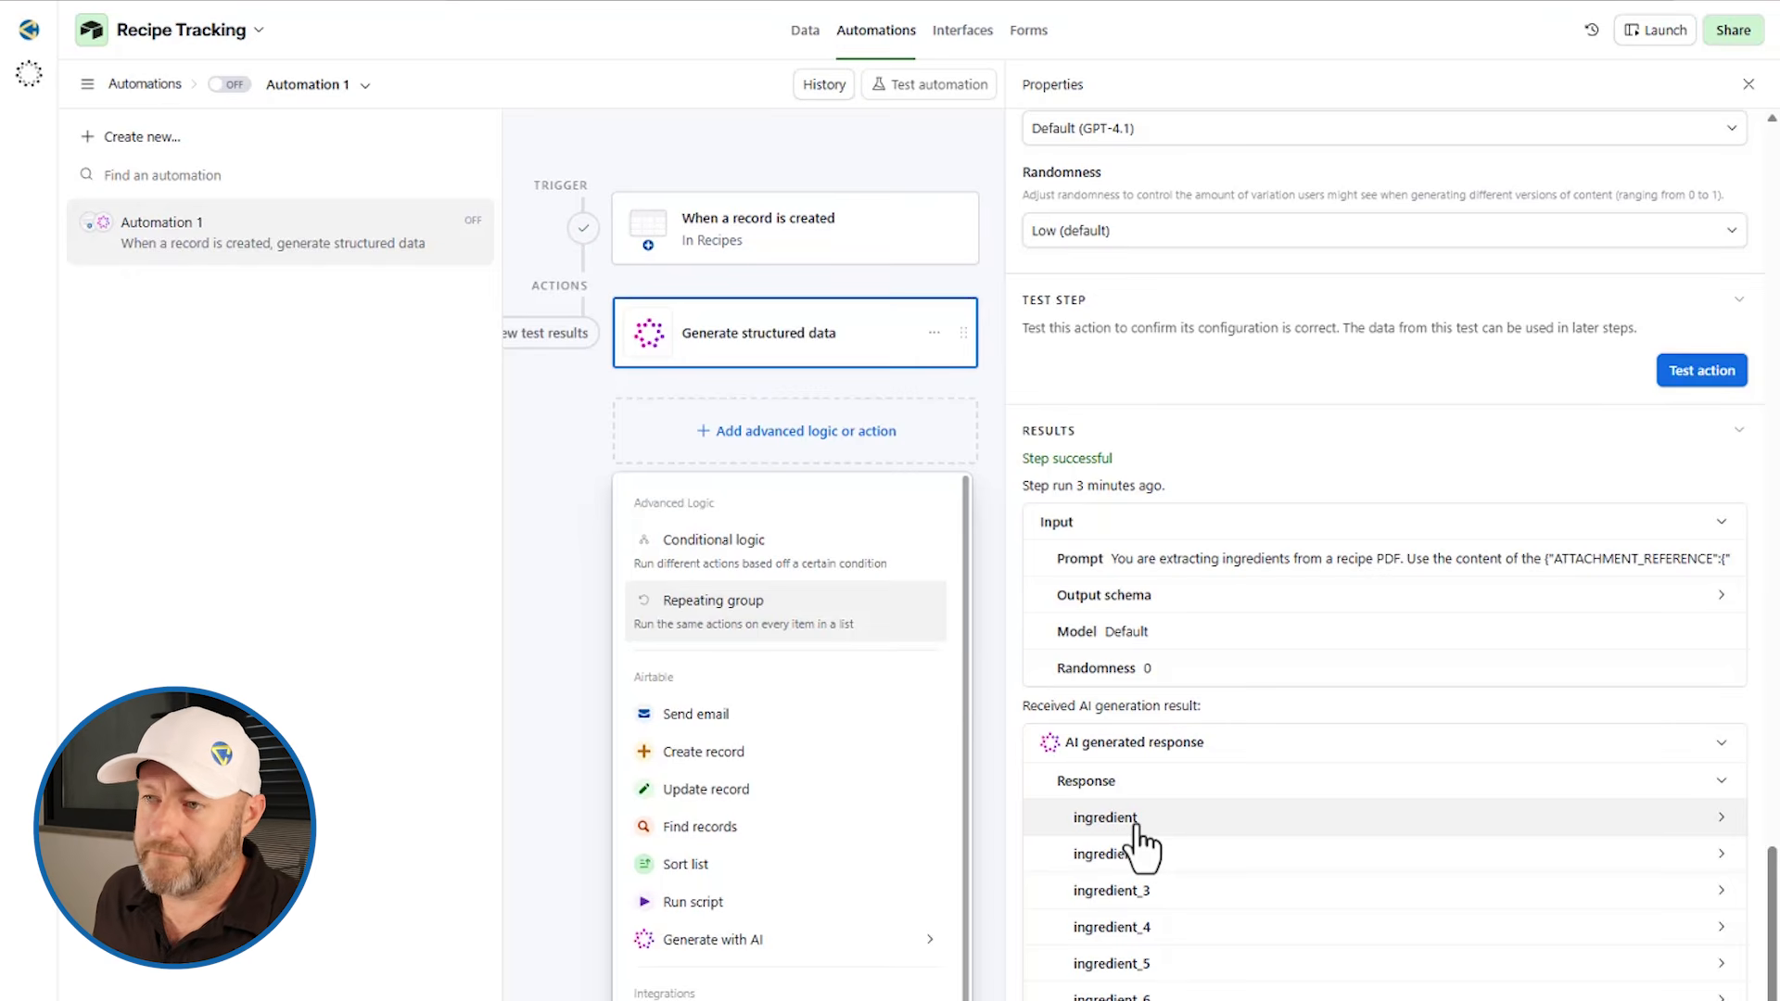
click(749, 626)
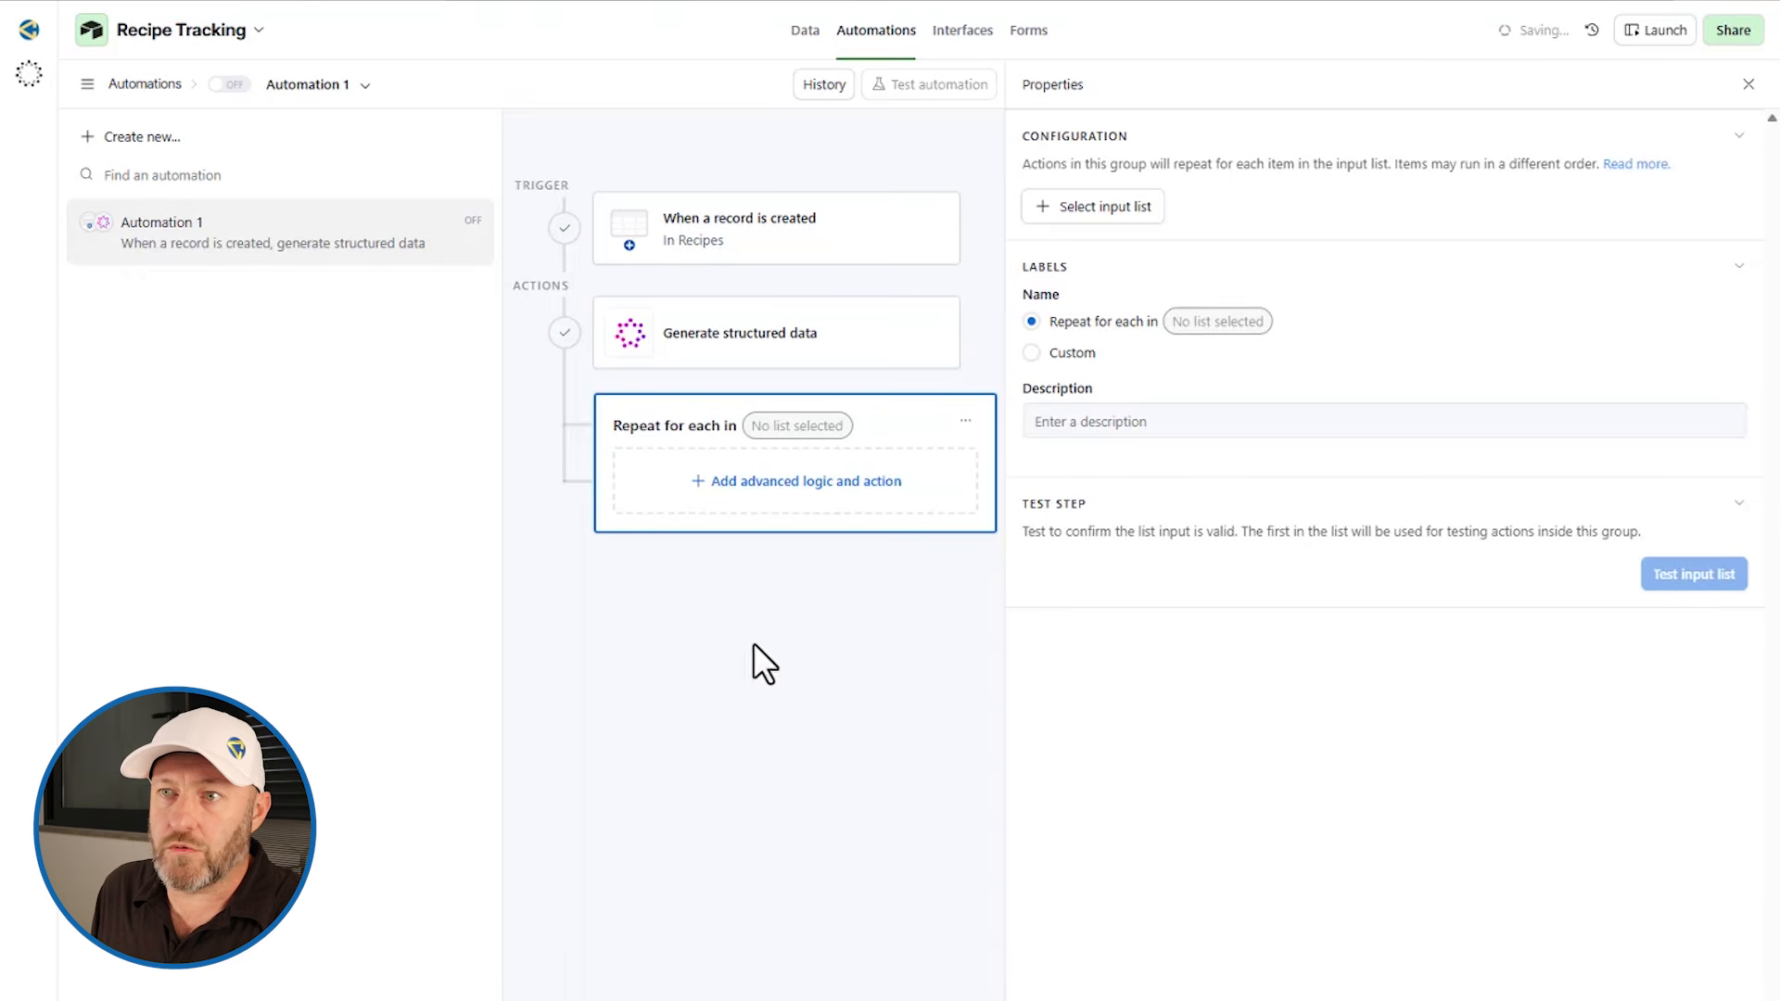
click(1113, 212)
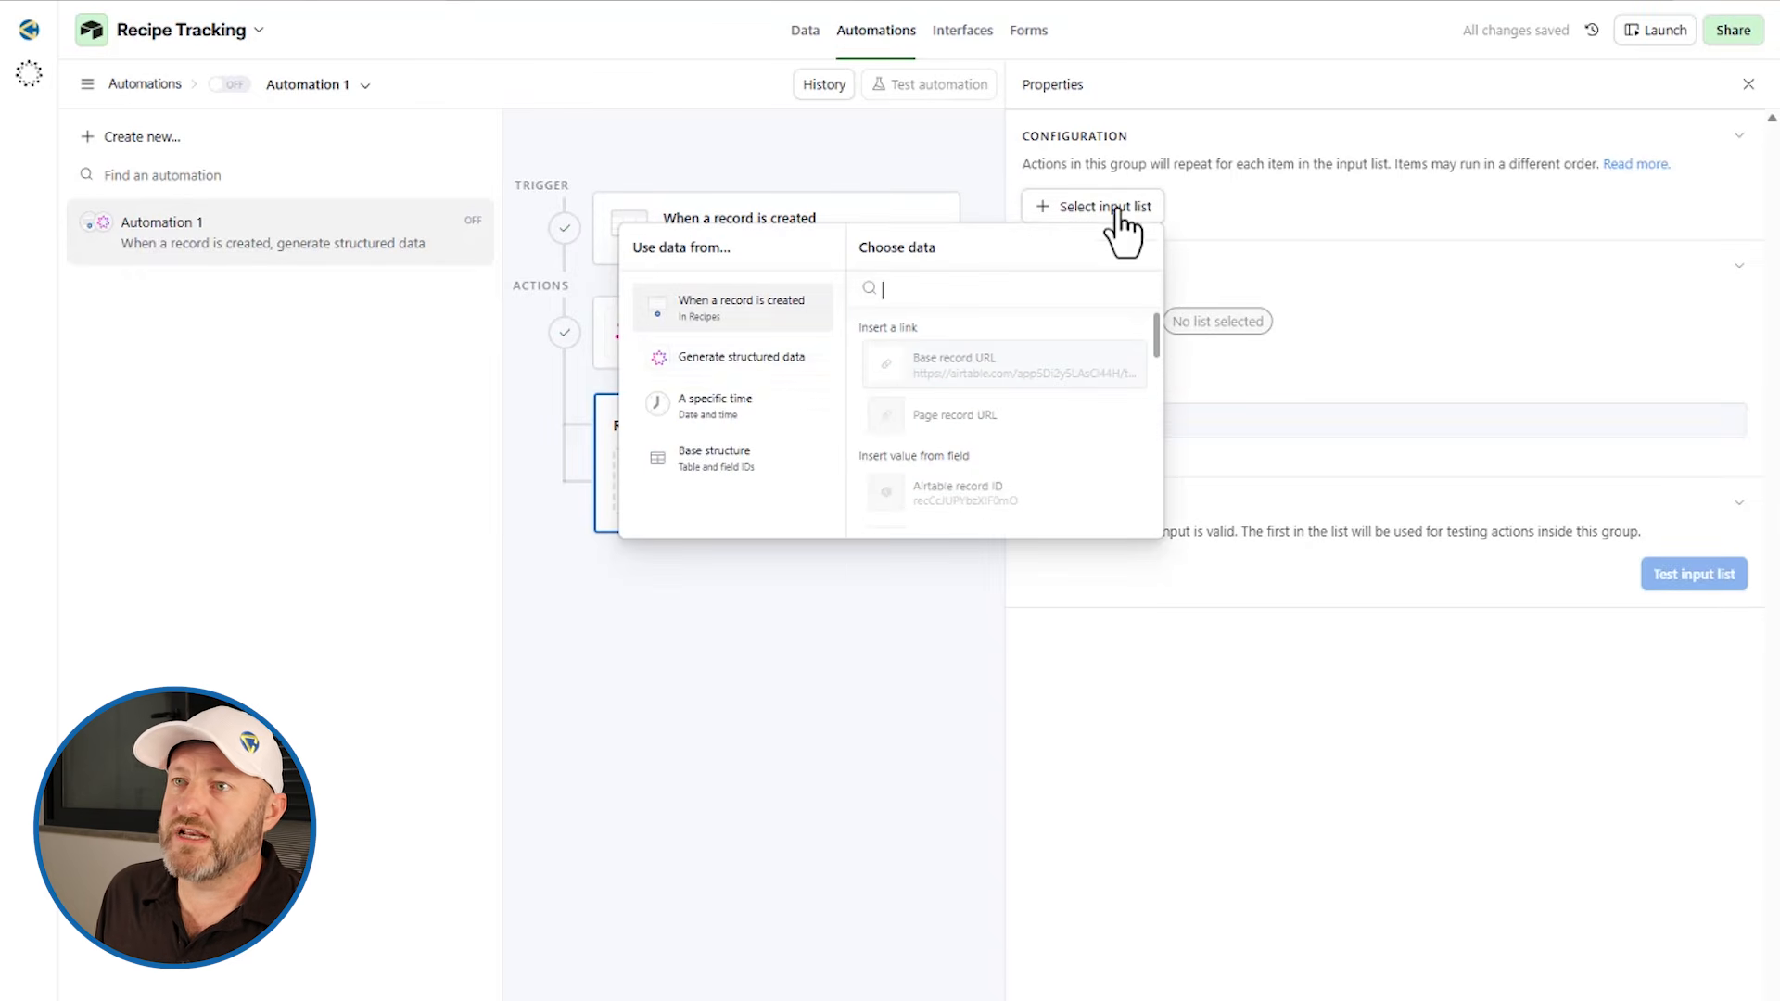
click(735, 359)
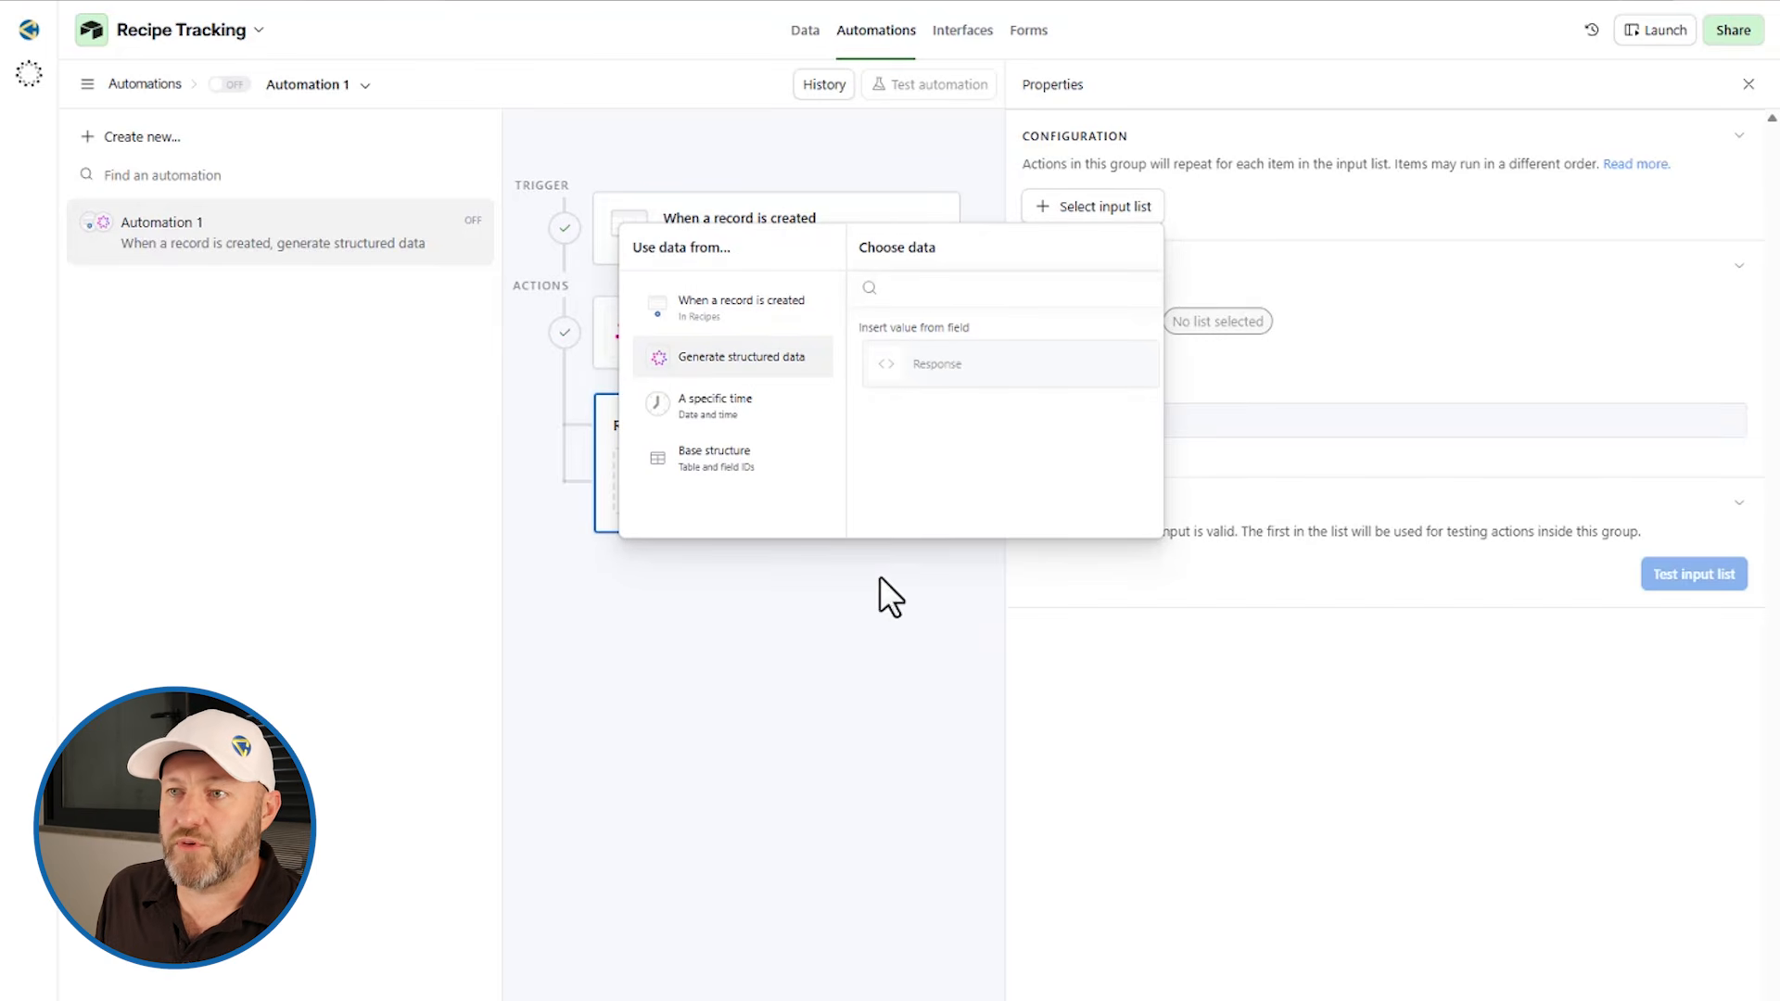
click(862, 650)
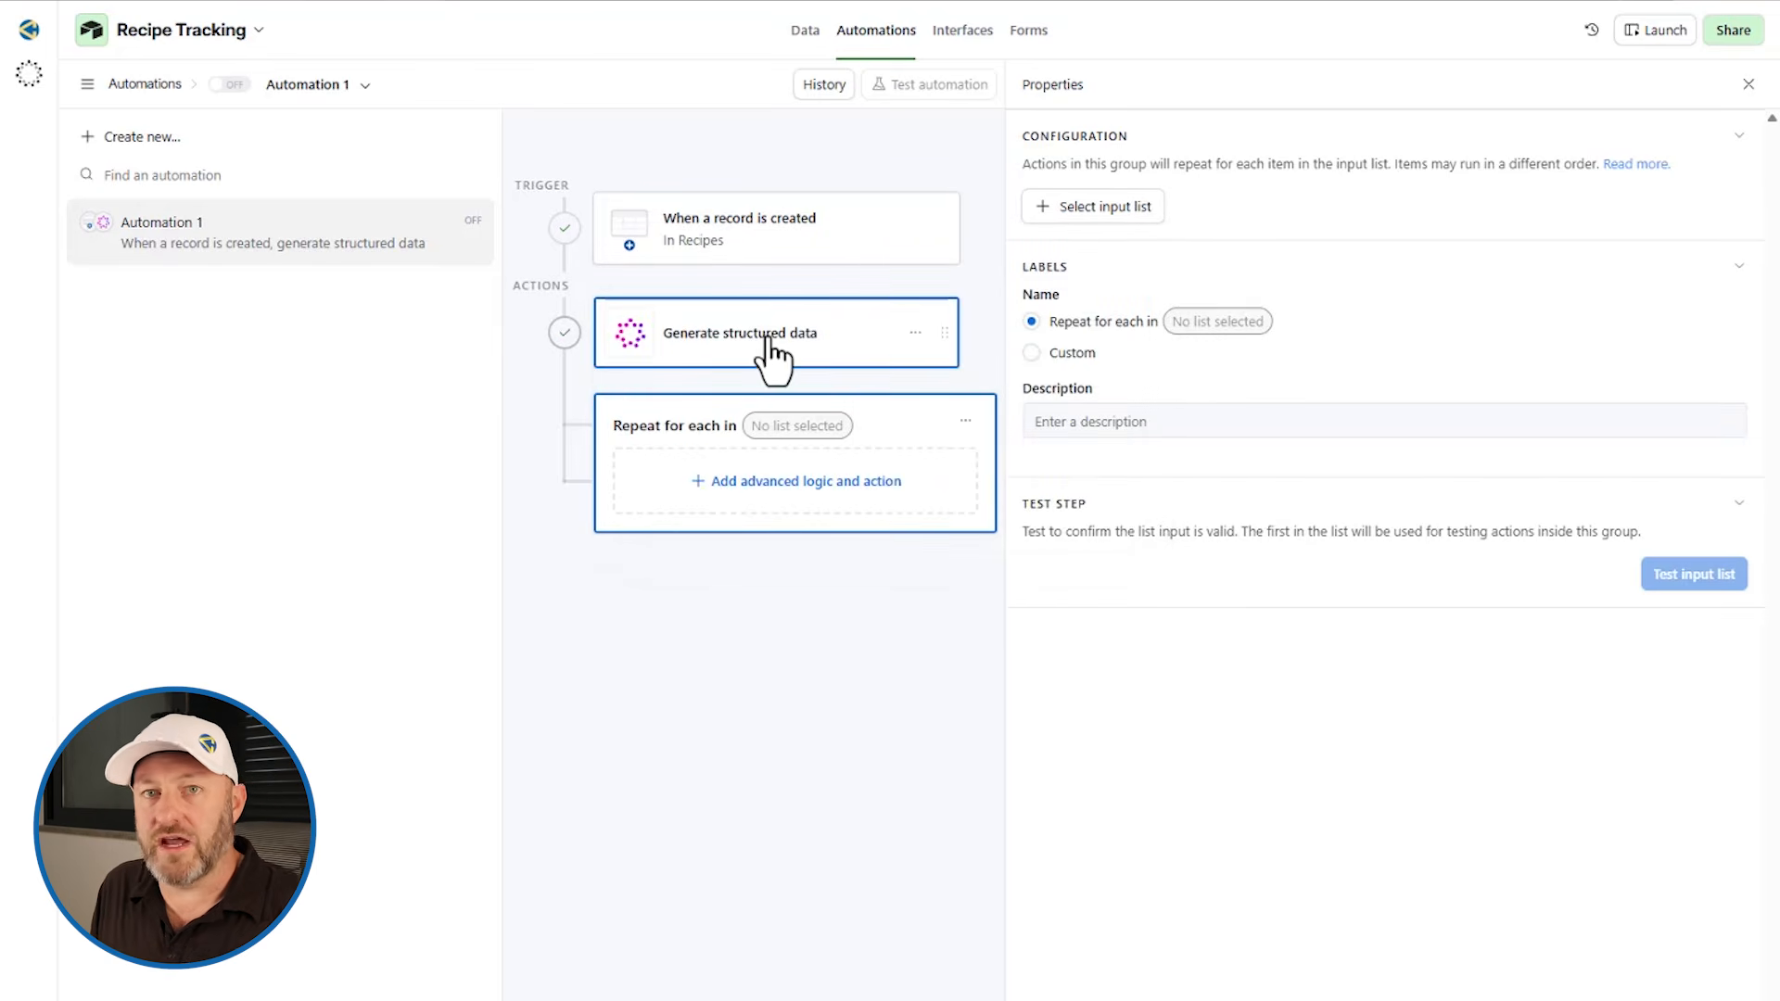
Step: Open the Generate structured data action and review its prompt and output schema
click(768, 340)
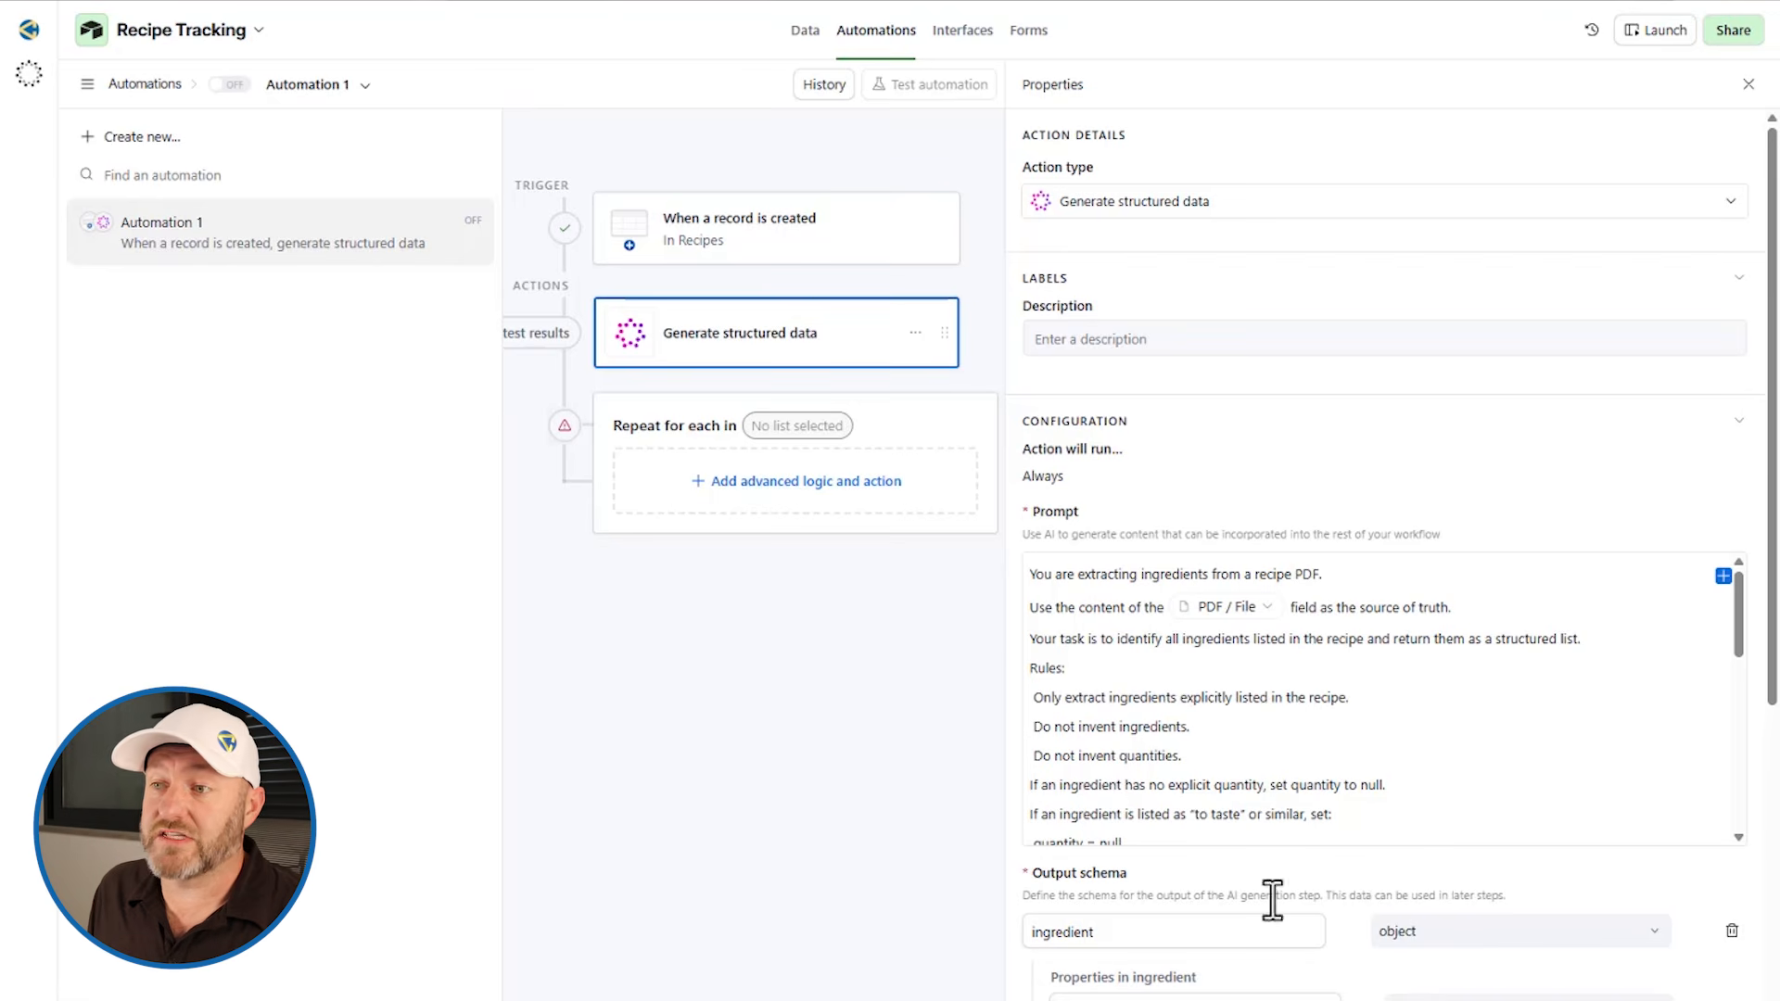
scroll(1323, 921, down, 5)
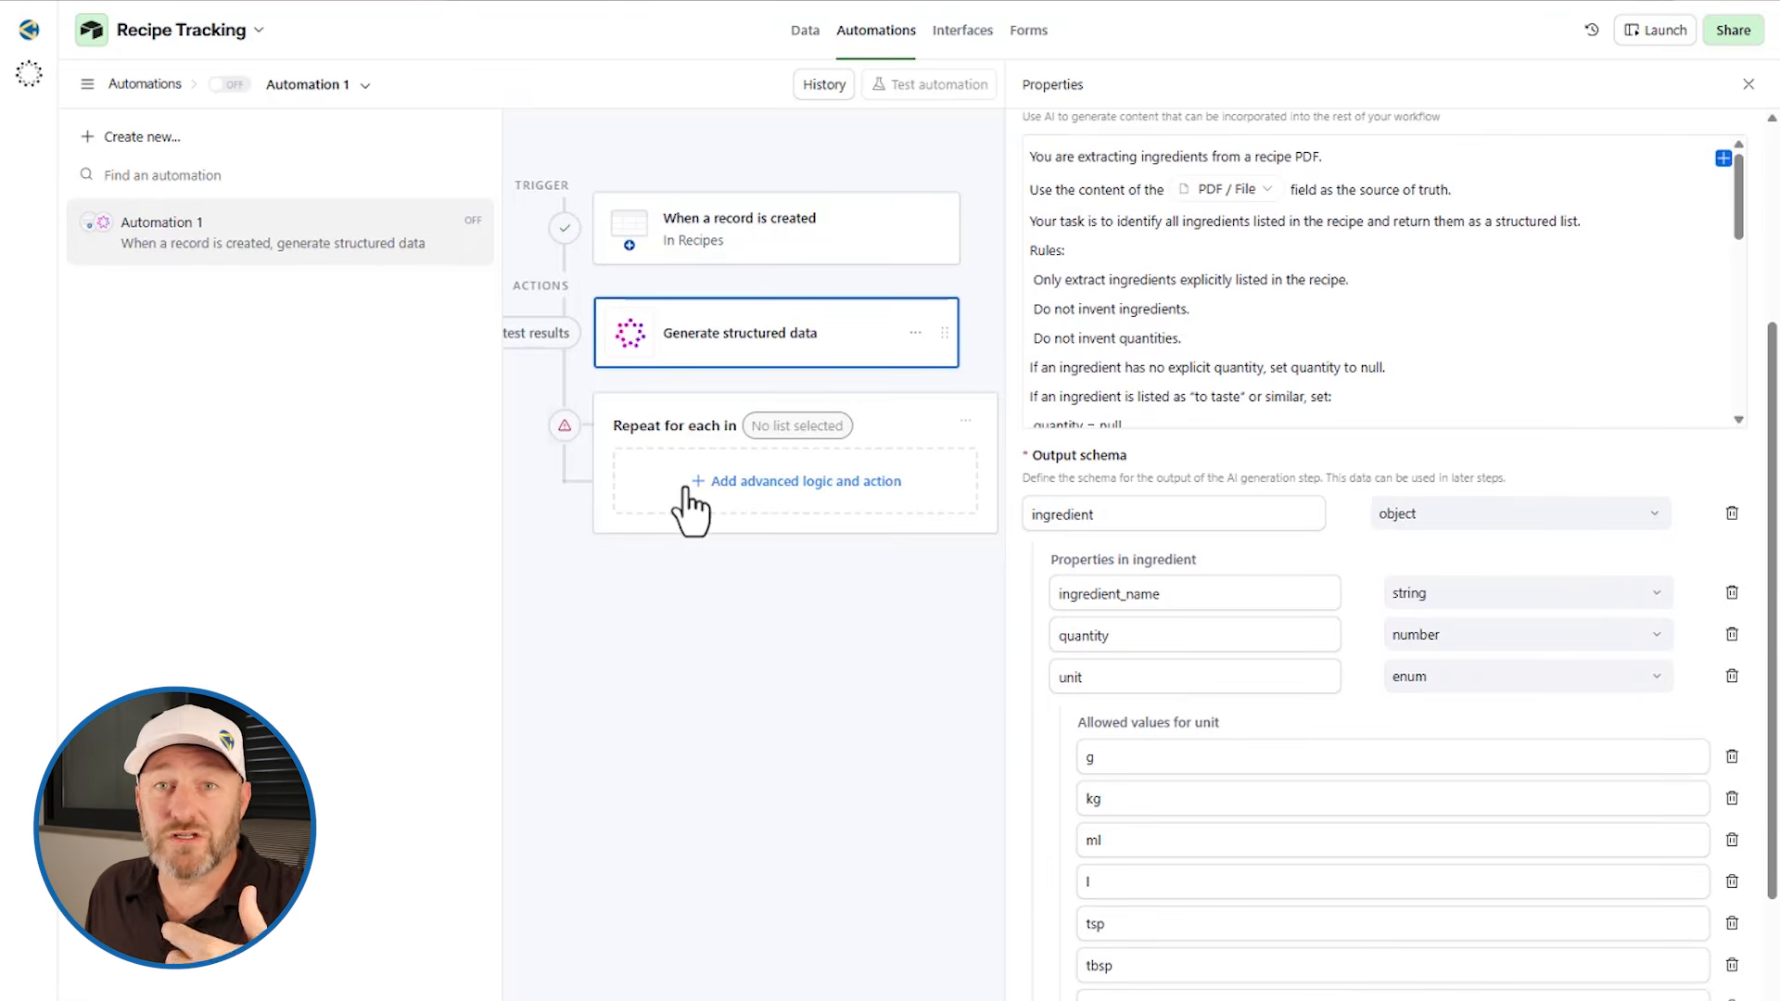